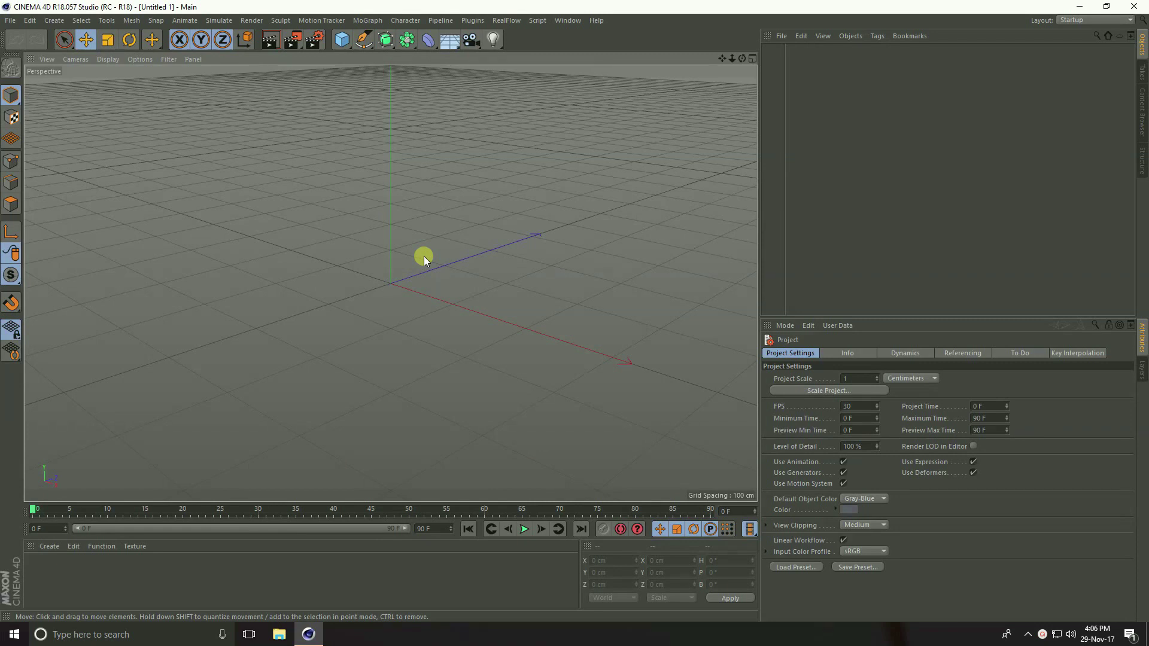
Add a Text spline reading "CINEMA 4D" and set its alignment to Middle
{"action": "left_click", "coordinate": [363, 45]}
{"action": "left_click", "coordinate": [554, 78]}
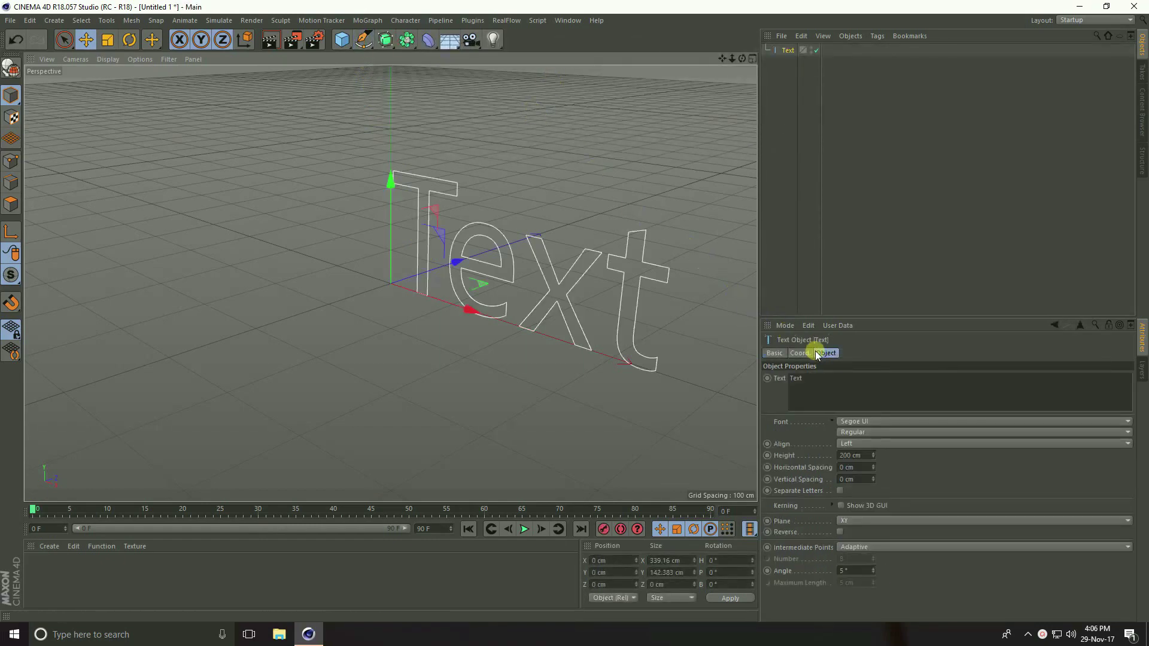
{"action": "double_click", "coordinate": [804, 378]}
{"action": "type", "text": "CINEMA 4D"}
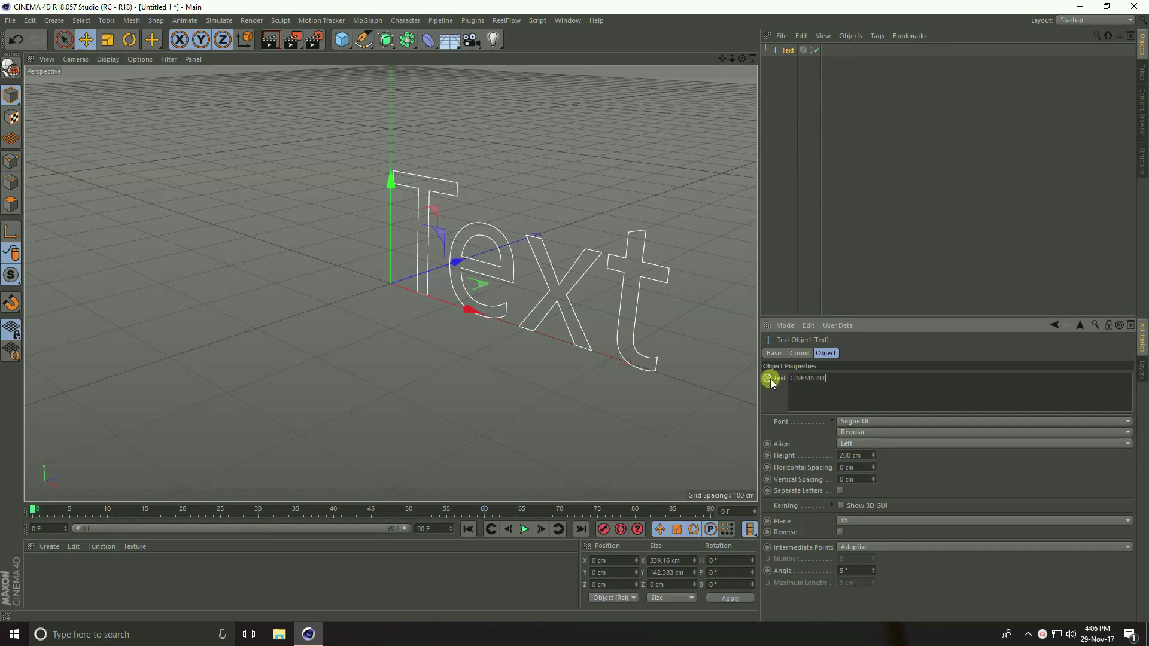
{"action": "left_click", "coordinate": [854, 443]}
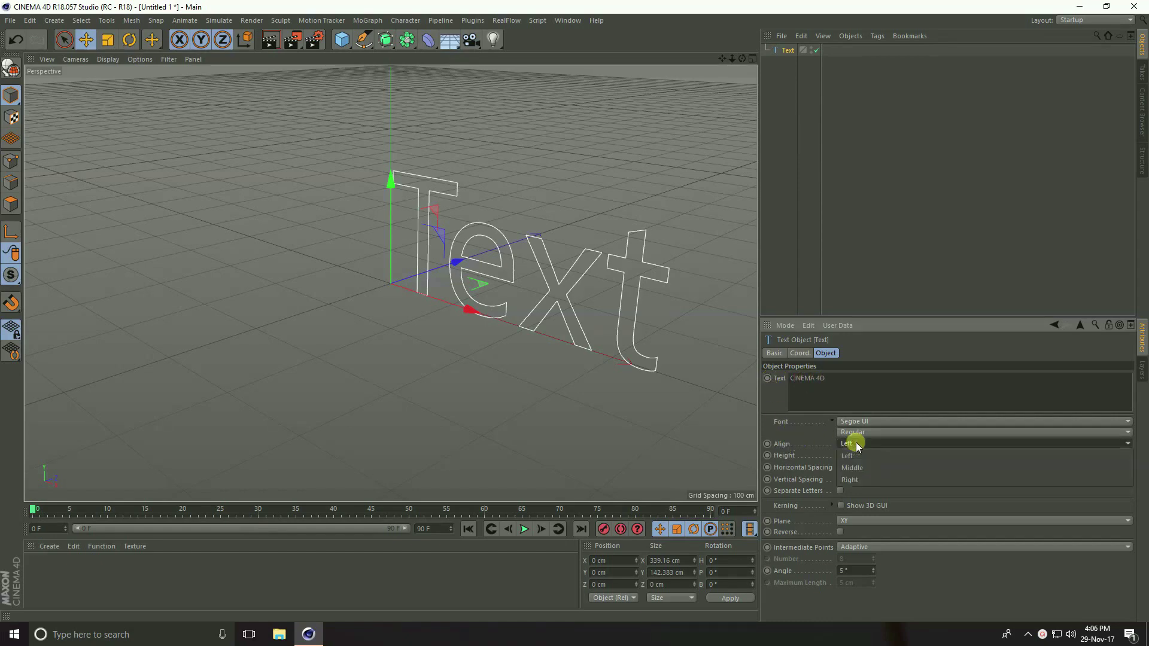
{"action": "left_click", "coordinate": [859, 469]}
Change the text spline's font to GROBOLD
{"action": "scroll", "coordinate": [428, 304], "scroll_direction": "up", "scroll_amount": 3}
{"action": "scroll", "coordinate": [428, 304], "scroll_direction": "down", "scroll_amount": 5}
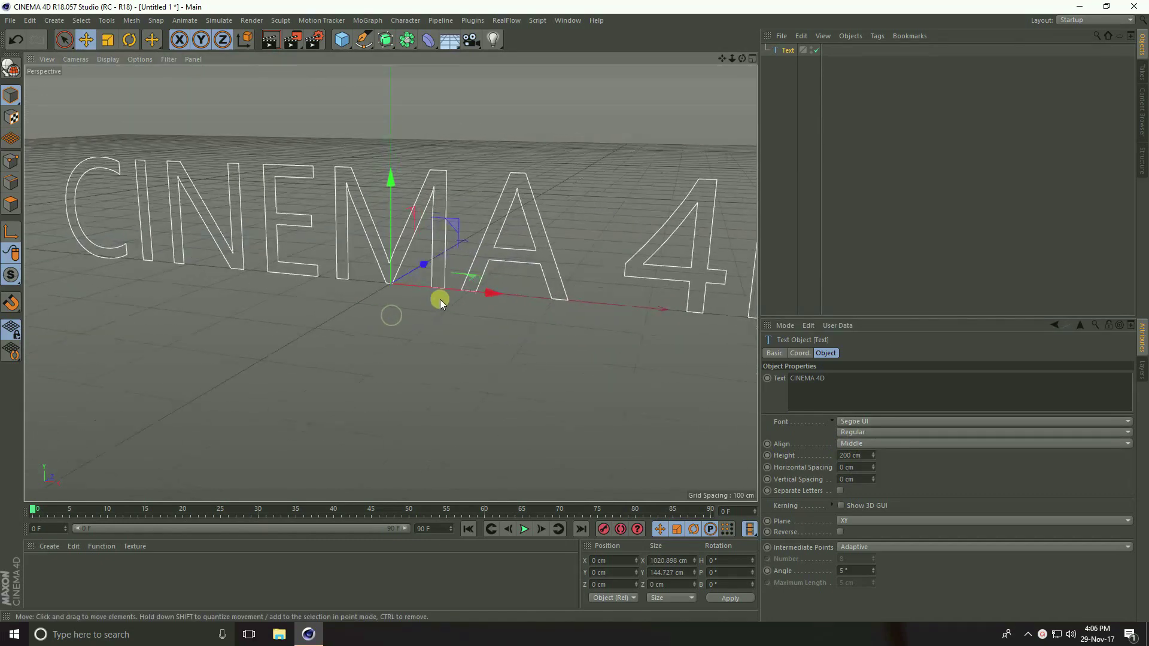
{"action": "left_click", "coordinate": [855, 420]}
{"action": "scroll", "coordinate": [855, 420], "scroll_direction": "up", "scroll_amount": 15}
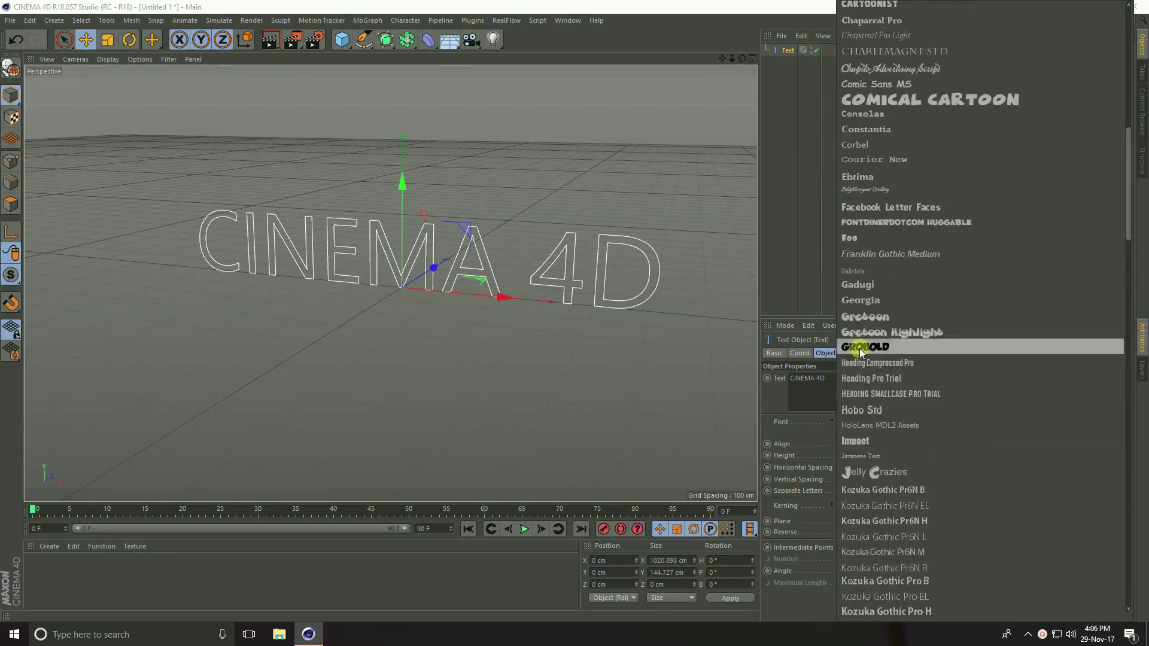
{"action": "left_click", "coordinate": [861, 347]}
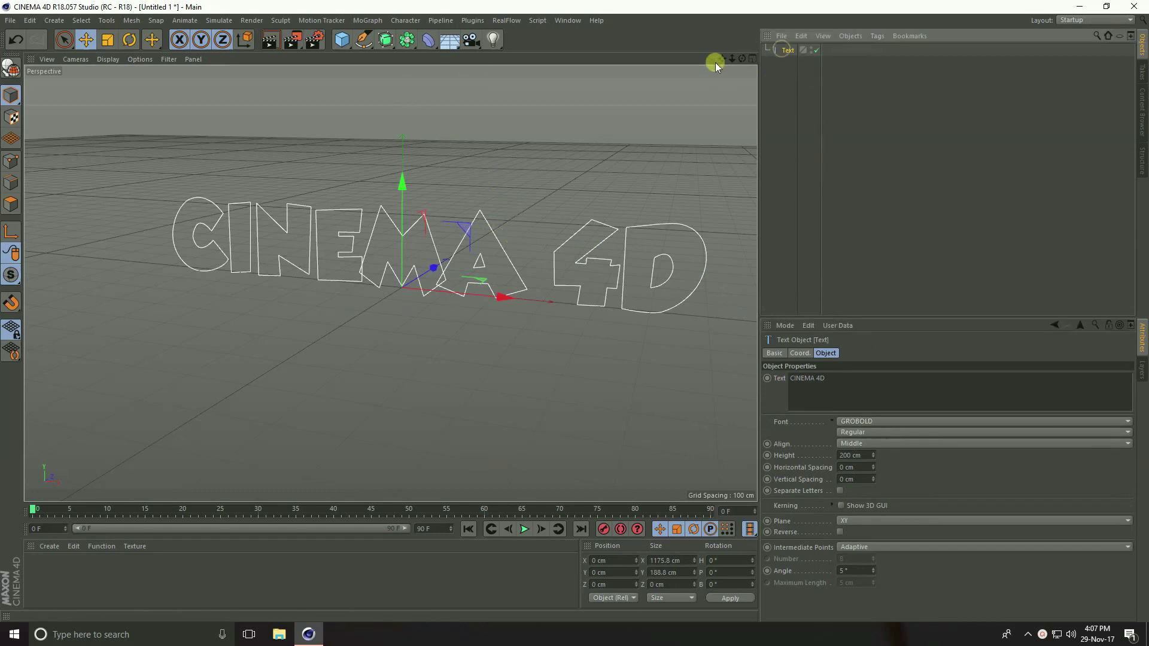
Add an Extrude object as the parent of the text spline and set its Z movement to 100 cm
{"action": "left_click", "coordinate": [385, 49]}
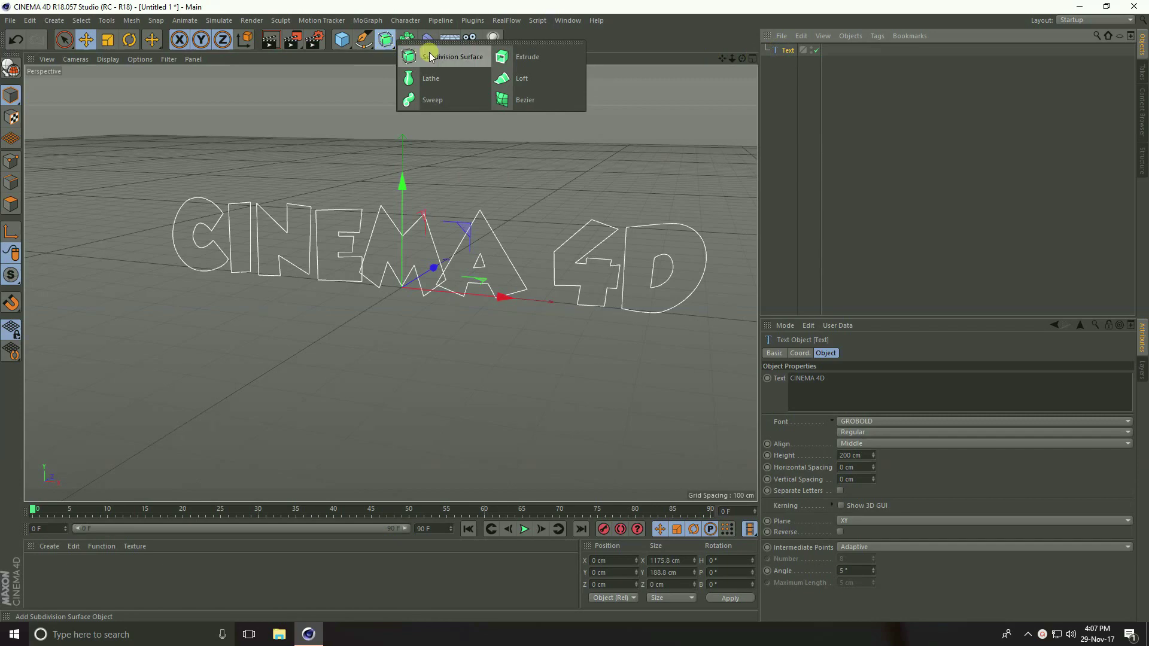
{"action": "left_click", "coordinate": [528, 58], "text": "alt"}
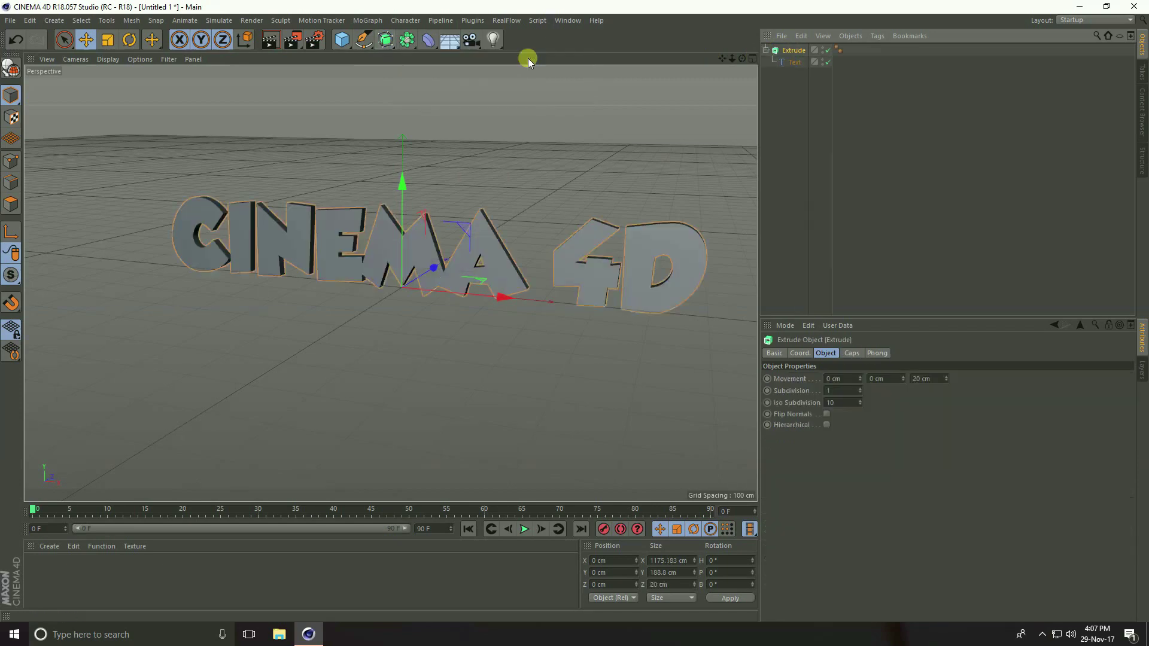
{"action": "left_click_drag", "start_coordinate": [461, 168], "coordinate": [516, 206], "text": "alt"}
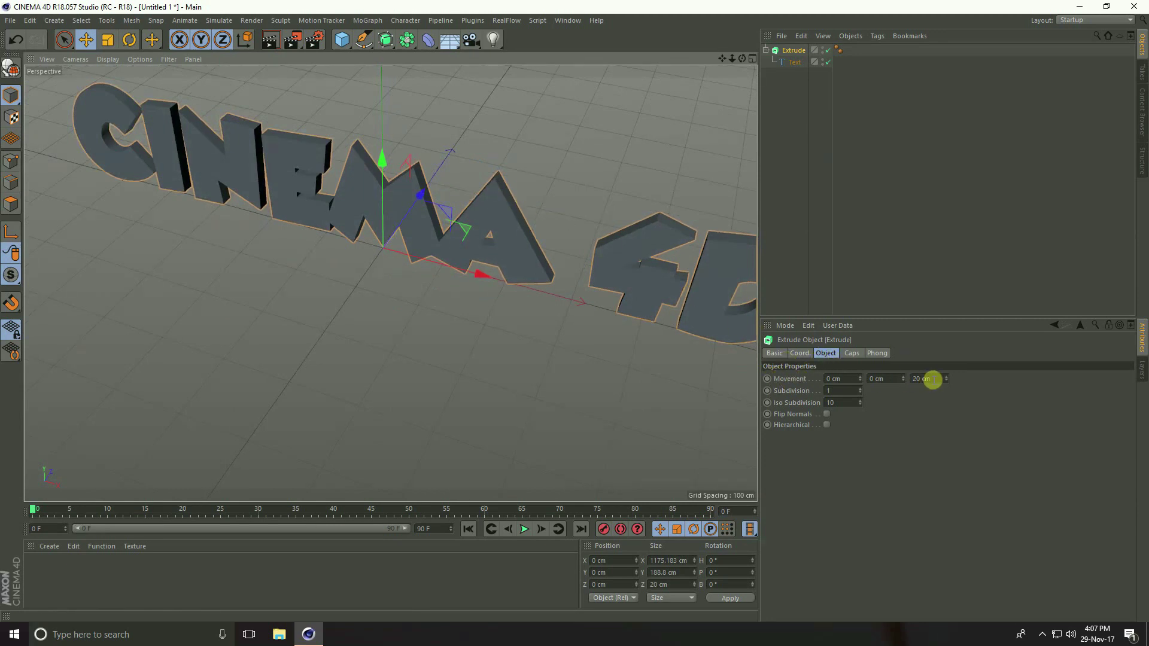
{"action": "double_click", "coordinate": [907, 382]}
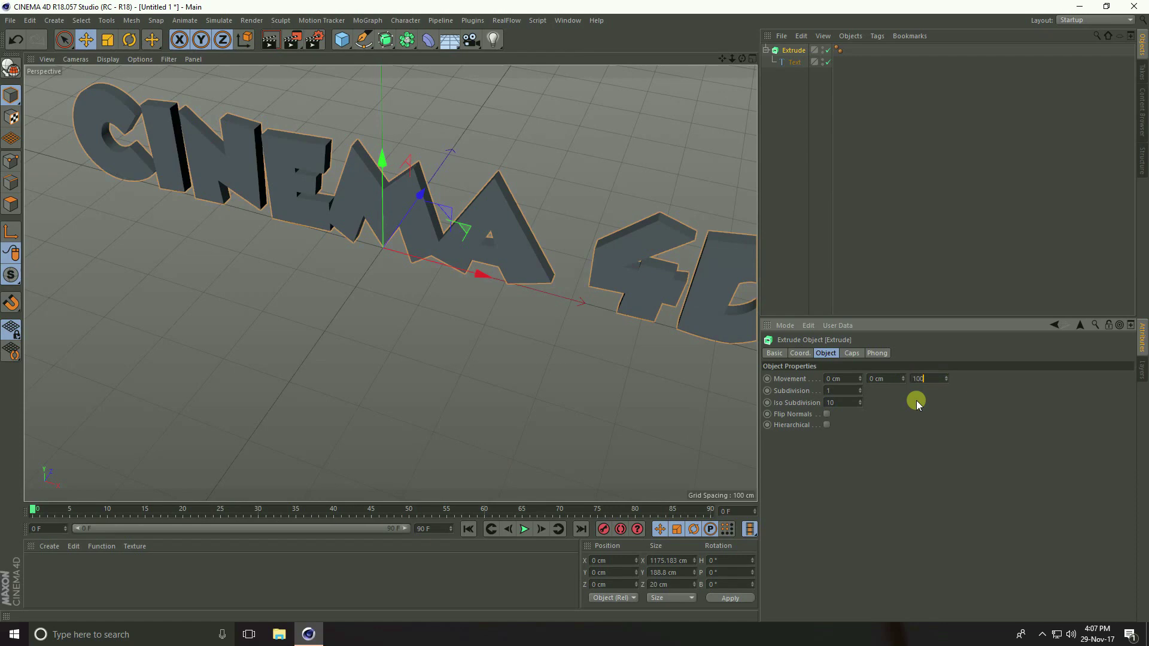
{"action": "key", "text": "Return"}
Duplicate the extruded CINEMA 4D text and move the copy straight down about 207 cm, below the original
{"action": "left_click_drag", "start_coordinate": [414, 303], "coordinate": [387, 256], "text": "alt"}
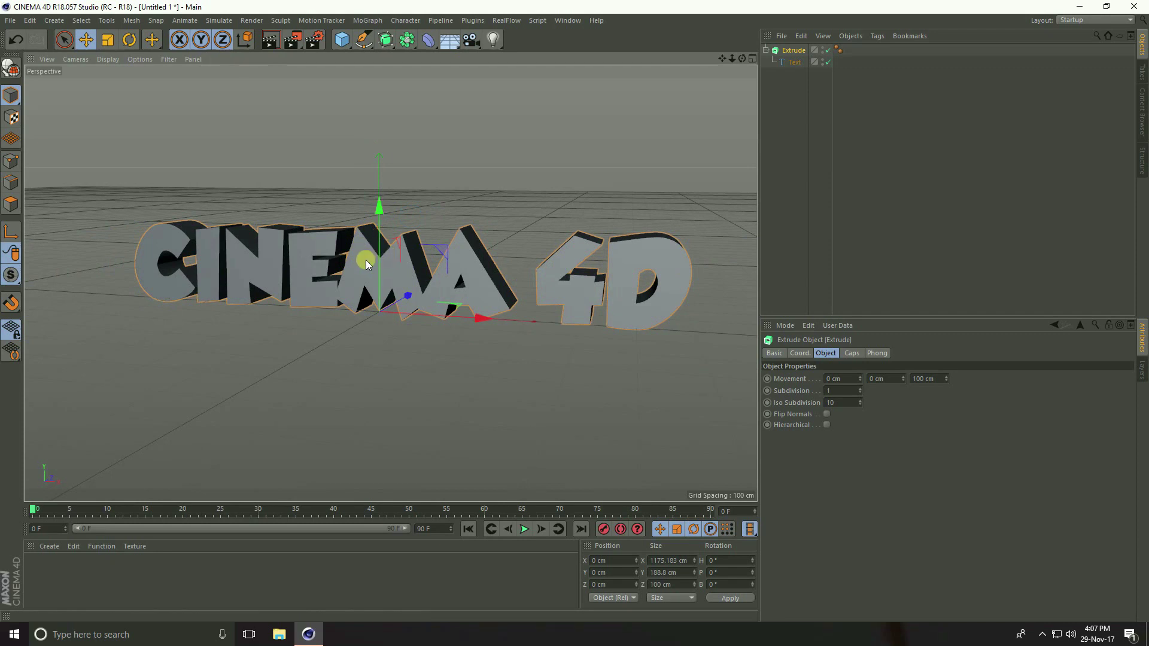
{"action": "key", "text": "ctrl+c"}
{"action": "key", "text": "ctrl+v"}
{"action": "left_click_drag", "start_coordinate": [381, 216], "coordinate": [381, 307]}
Change the text of the lower copy to "ANIMATION"
{"action": "left_click", "coordinate": [792, 63]}
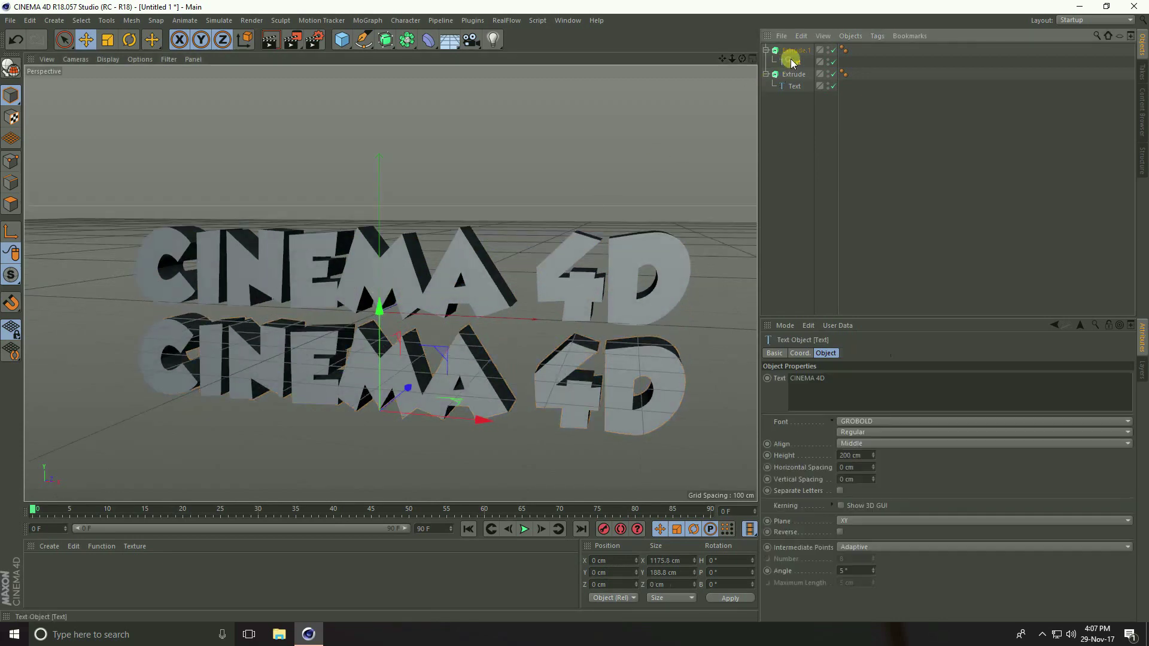
{"action": "left_click_drag", "start_coordinate": [827, 378], "coordinate": [771, 378]}
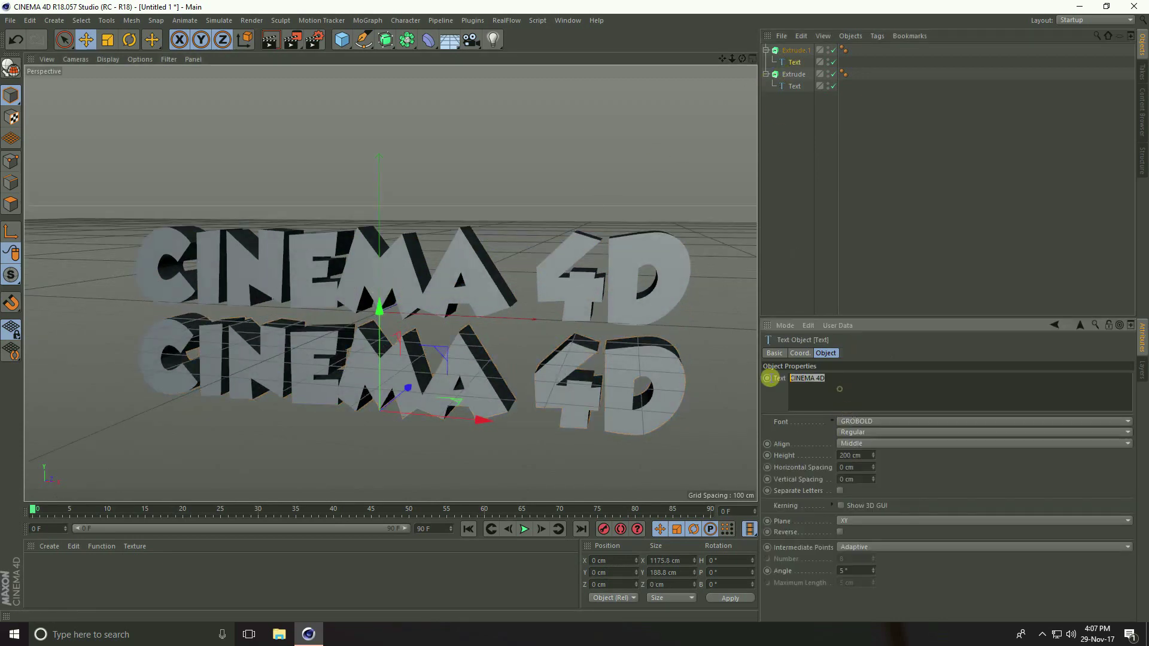
{"action": "type", "text": "ANIMATION"}
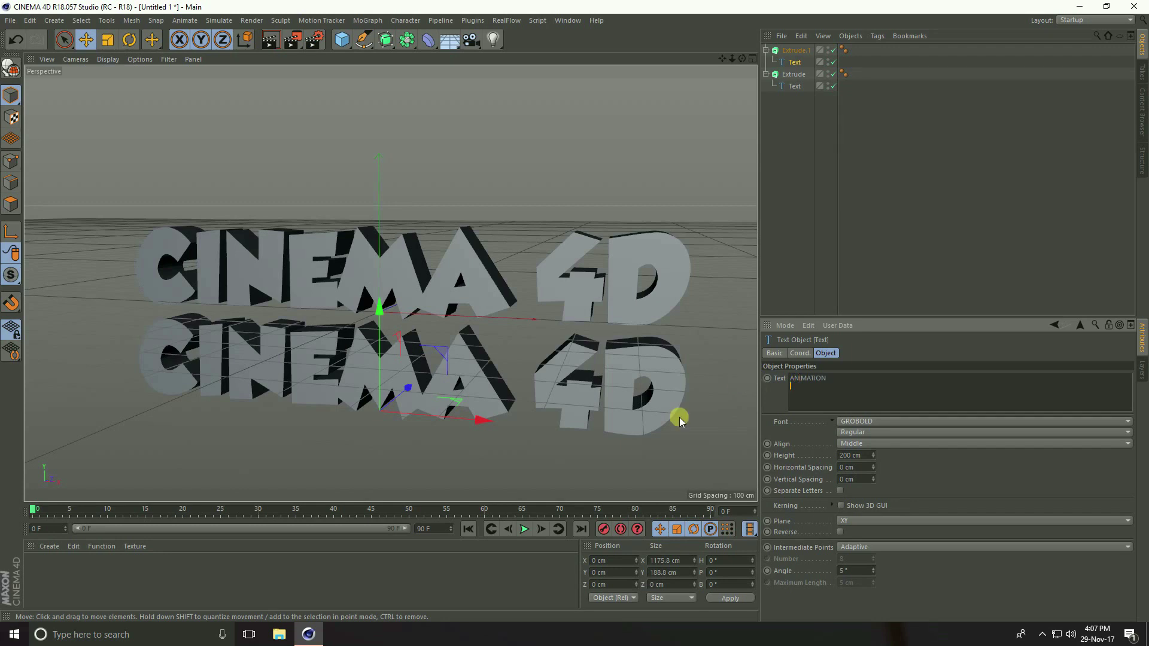
{"action": "left_click", "coordinate": [526, 446]}
{"action": "scroll", "coordinate": [359, 246], "scroll_direction": "down", "scroll_amount": 2}
Duplicate the extruded ANIMATION text and move the copy down to a Y position of about -428 cm
{"action": "left_click", "coordinate": [393, 325]}
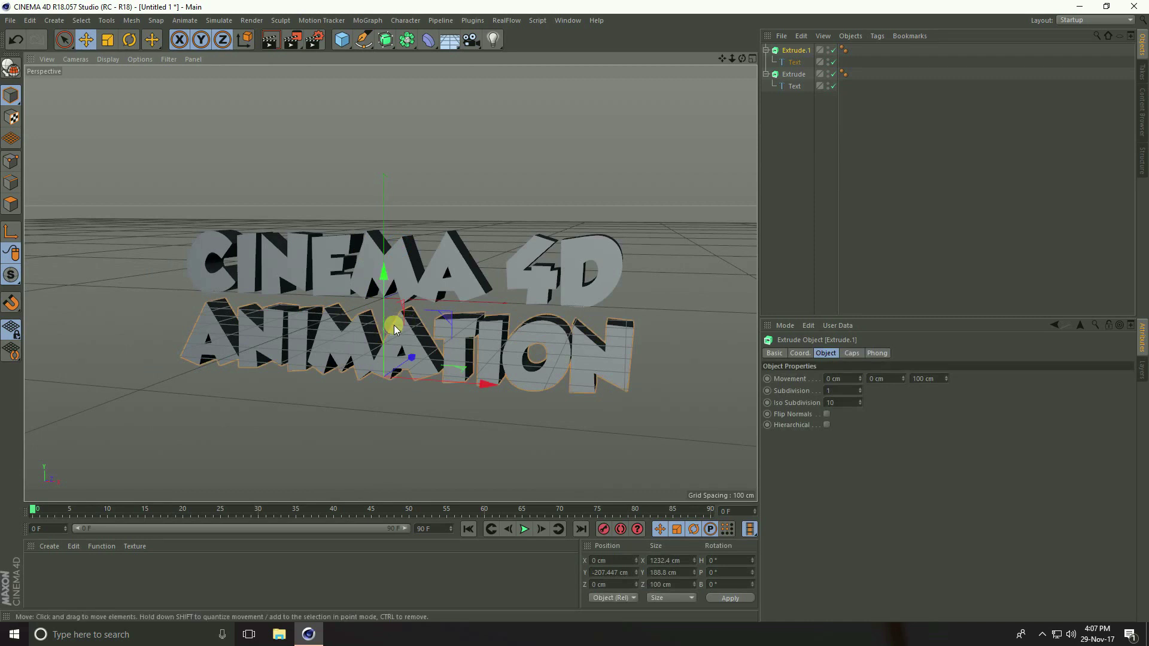
{"action": "key", "text": "ctrl+c"}
{"action": "key", "text": "ctrl+v"}
{"action": "left_click_drag", "start_coordinate": [385, 273], "coordinate": [392, 358]}
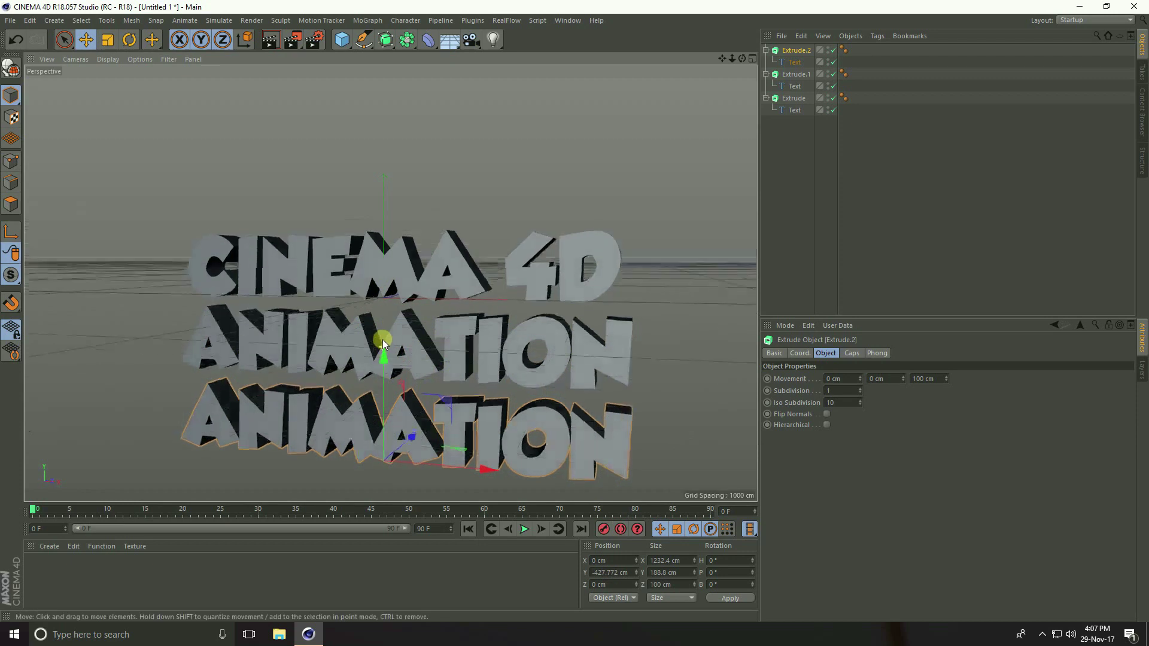
Change the text of the lowest copy to "TUTORIAL"
{"action": "left_click", "coordinate": [794, 62]}
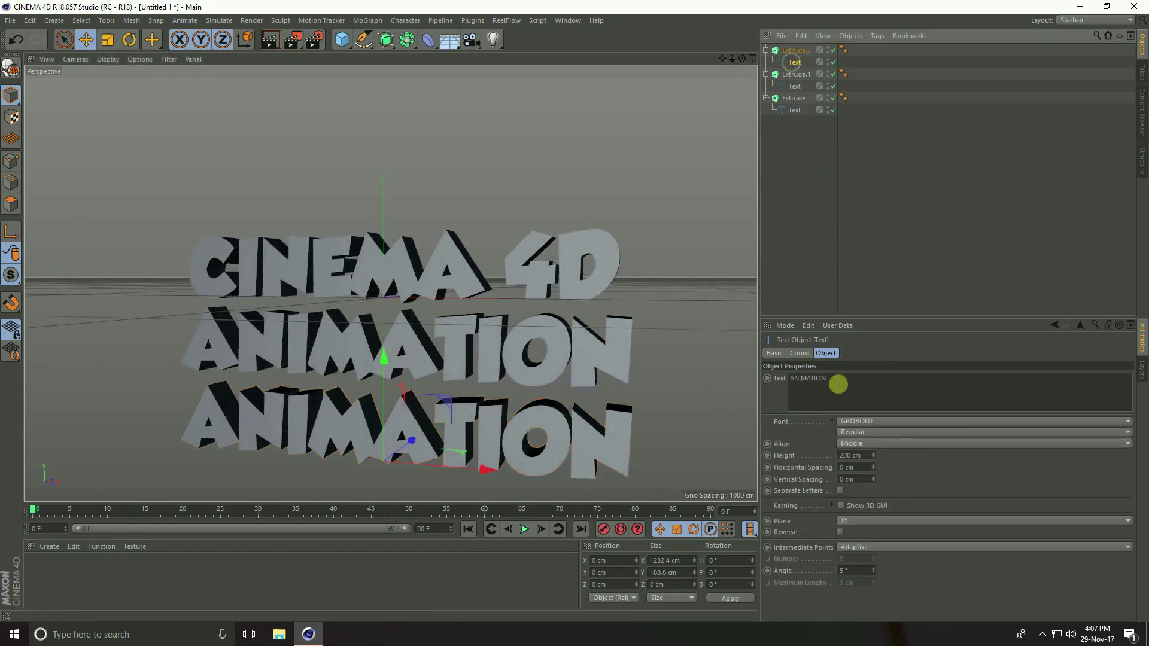
{"action": "left_click_drag", "start_coordinate": [835, 382], "coordinate": [749, 378]}
{"action": "type", "text": "TUTORIAL"}
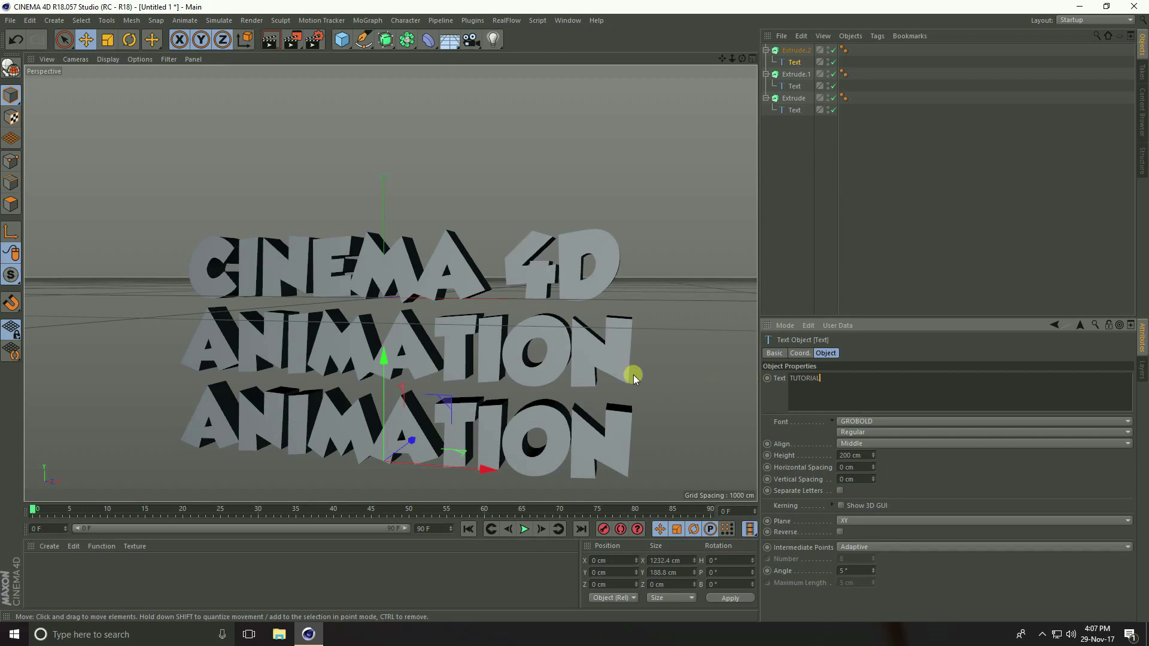
{"action": "left_click", "coordinate": [637, 353]}
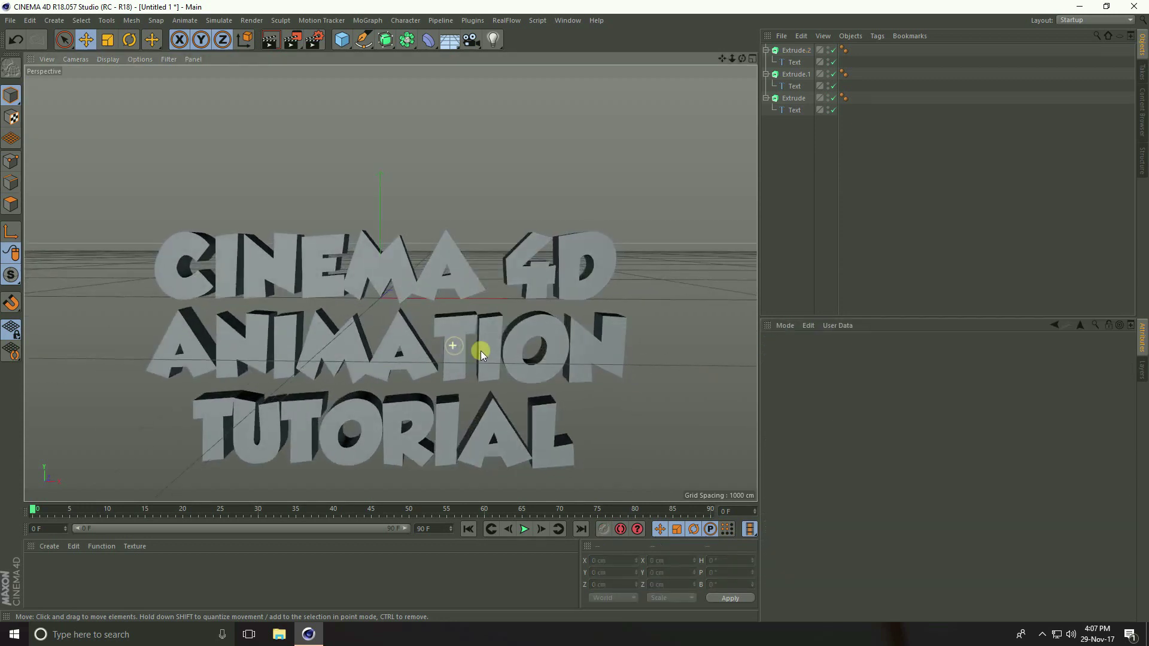
{"action": "left_click_drag", "start_coordinate": [480, 350], "coordinate": [450, 351], "text": "alt"}
Collapse the Extrude hierarchies, add a MoGraph Fracture object and place all three Extrude objects inside it
{"action": "left_click", "coordinate": [765, 51]}
{"action": "left_click", "coordinate": [765, 62]}
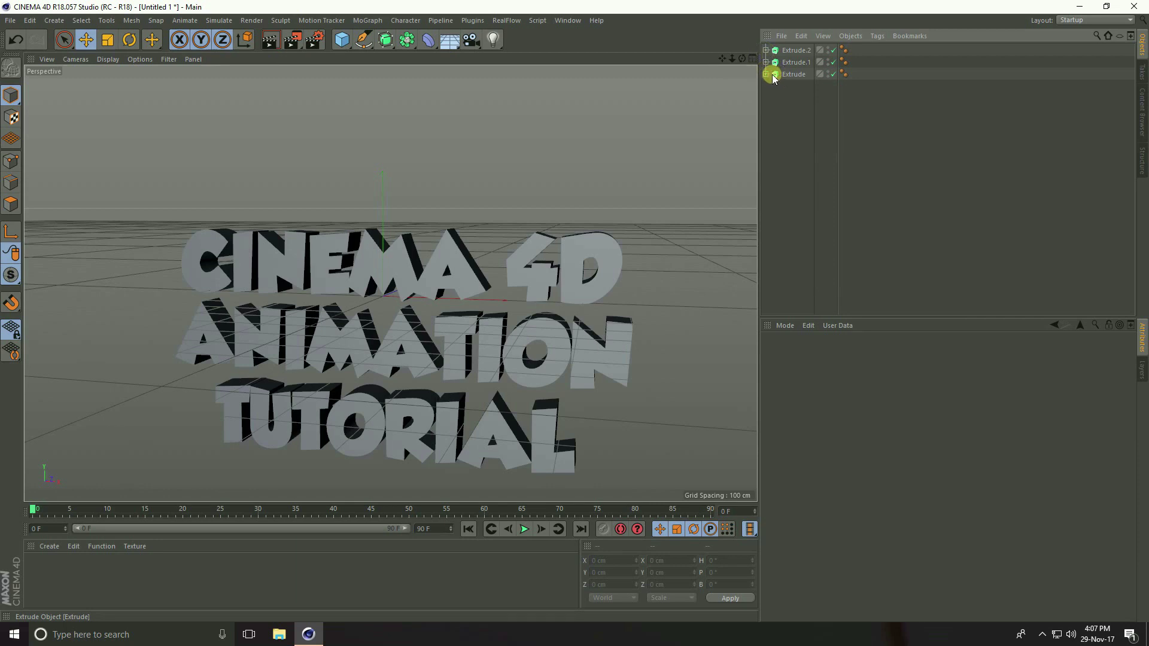
{"action": "left_click", "coordinate": [367, 21]}
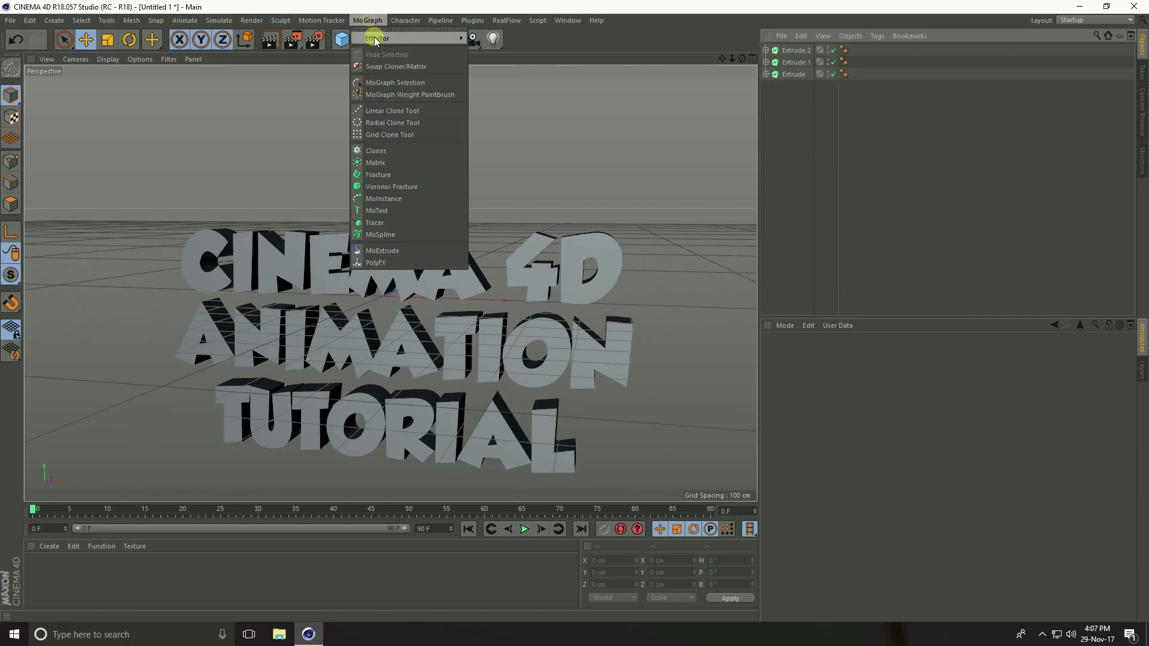
{"action": "left_click", "coordinate": [409, 174]}
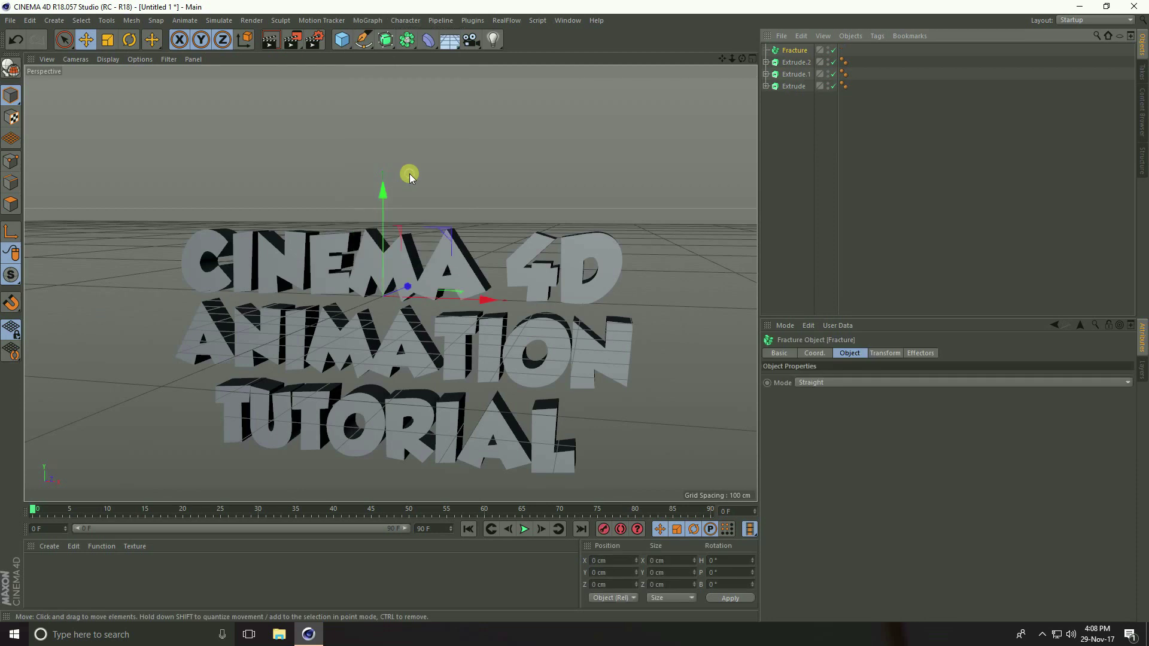
{"action": "left_click_drag", "start_coordinate": [780, 107], "coordinate": [791, 54]}
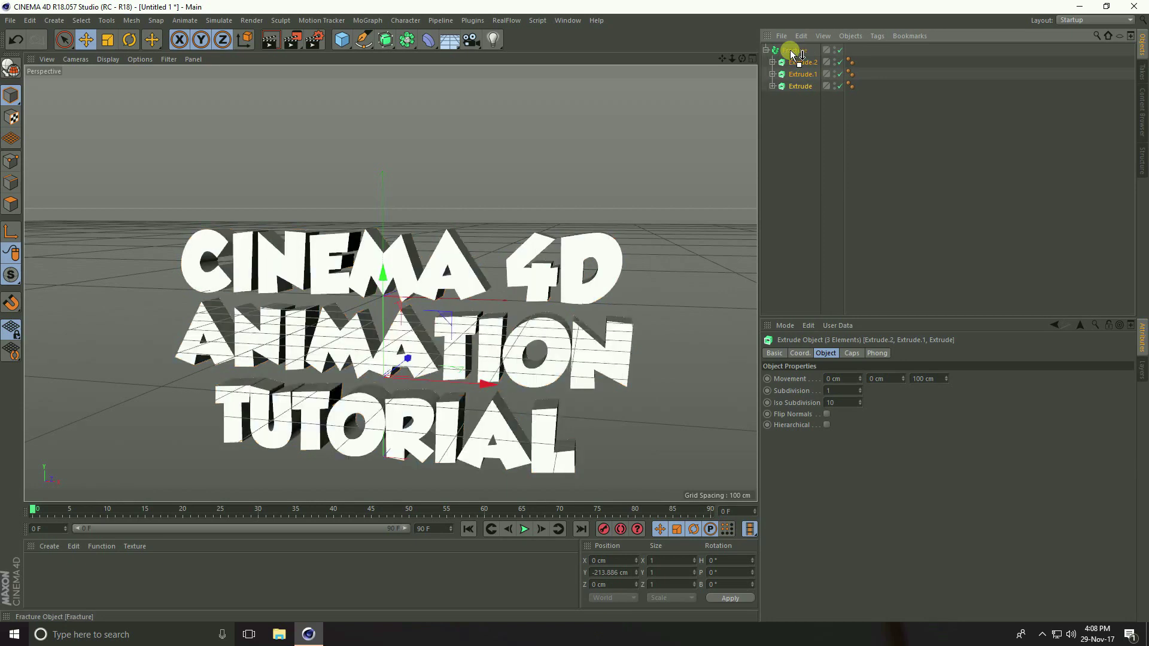
Set the Fracture object's mode to Explode Segments & Connect
{"action": "left_click", "coordinate": [789, 53]}
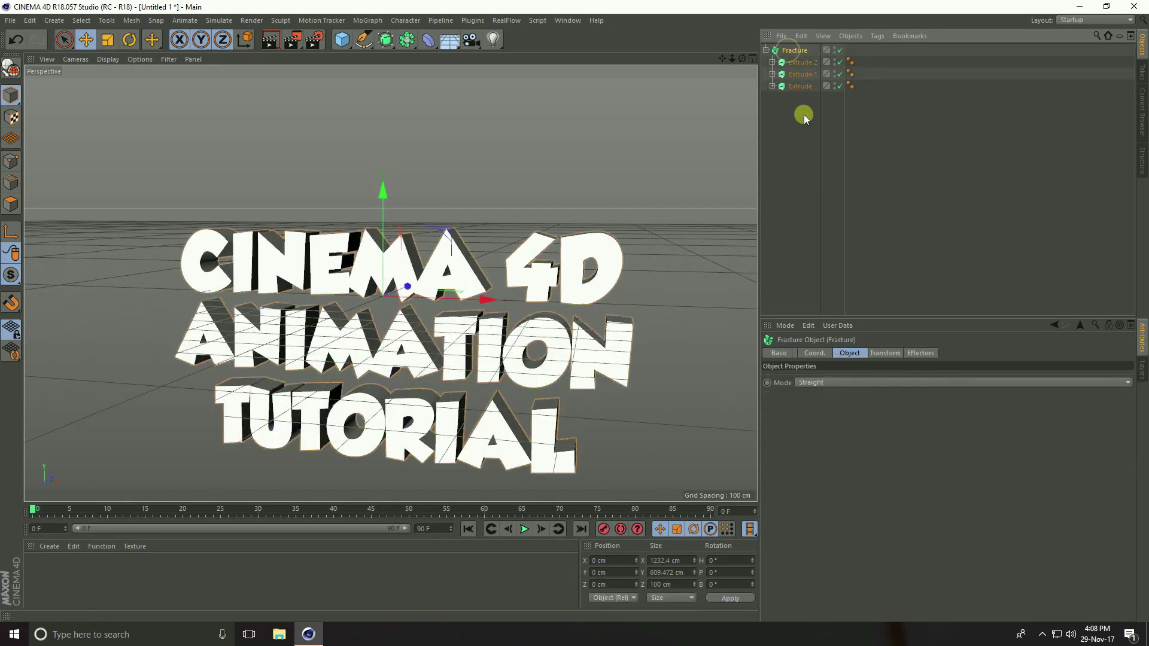
{"action": "left_click", "coordinate": [807, 386]}
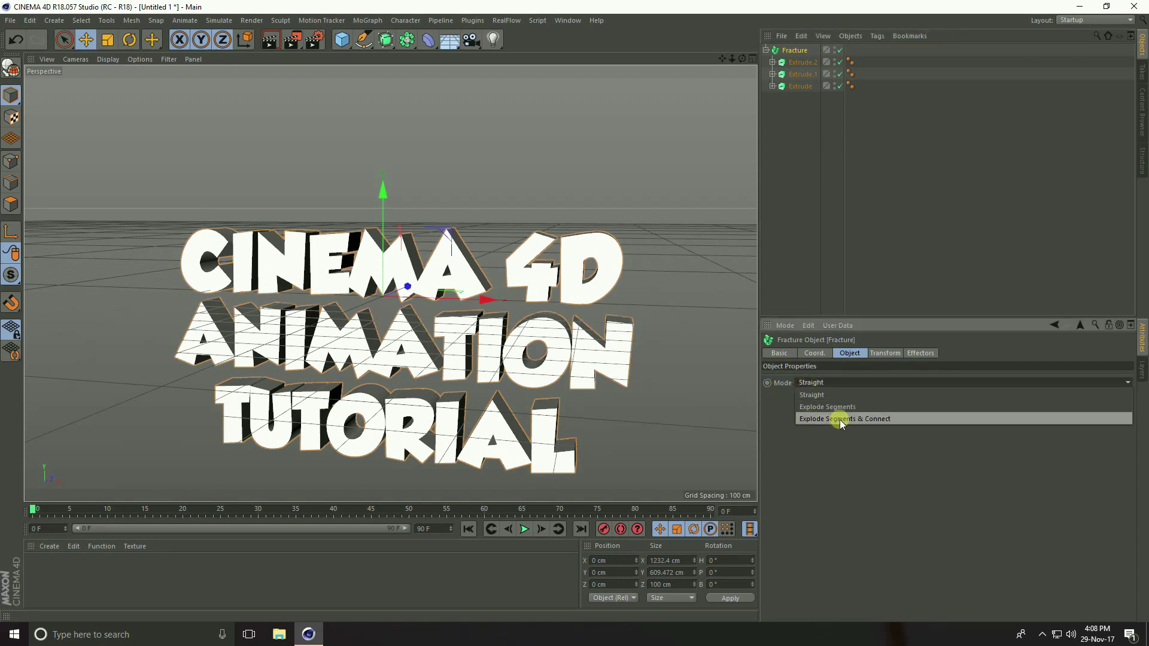
{"action": "left_click", "coordinate": [875, 419]}
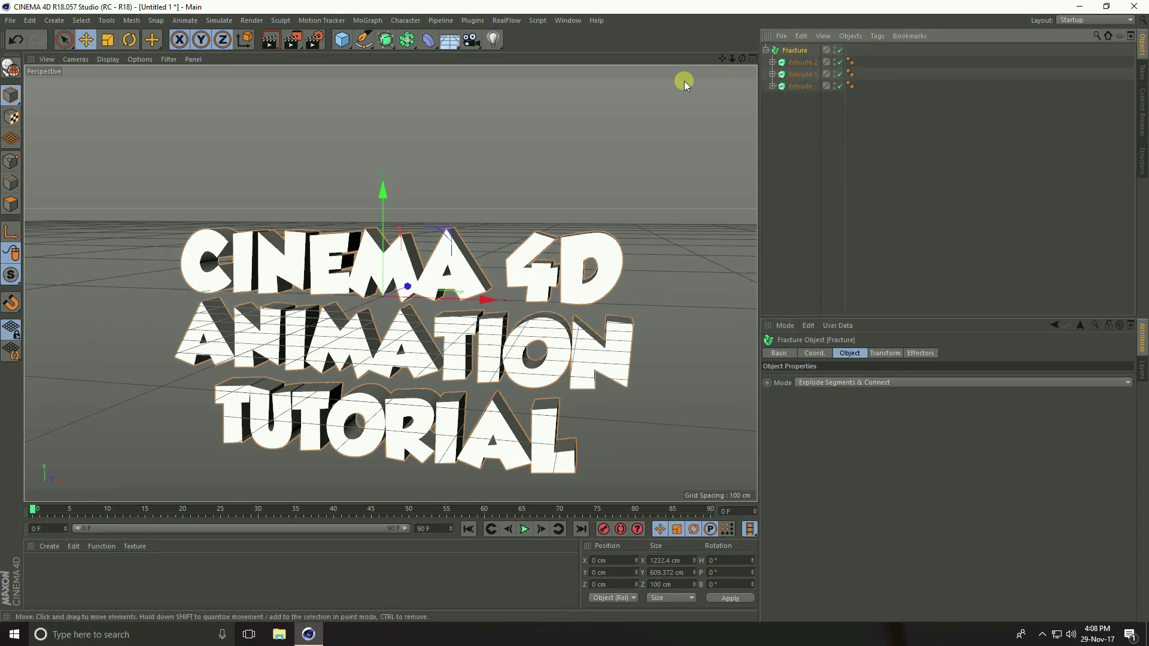
Add a Random effector to the Fracture object so that it scatters the individual letters
{"action": "left_click", "coordinate": [378, 21]}
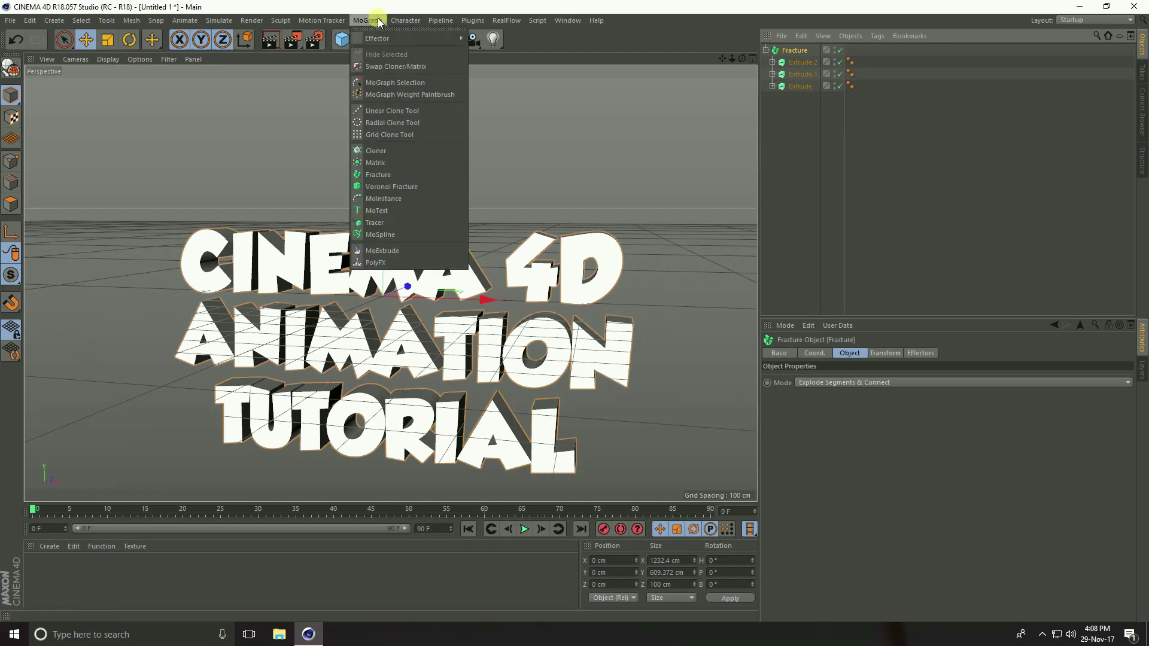
{"action": "mouse_move", "coordinate": [413, 41]}
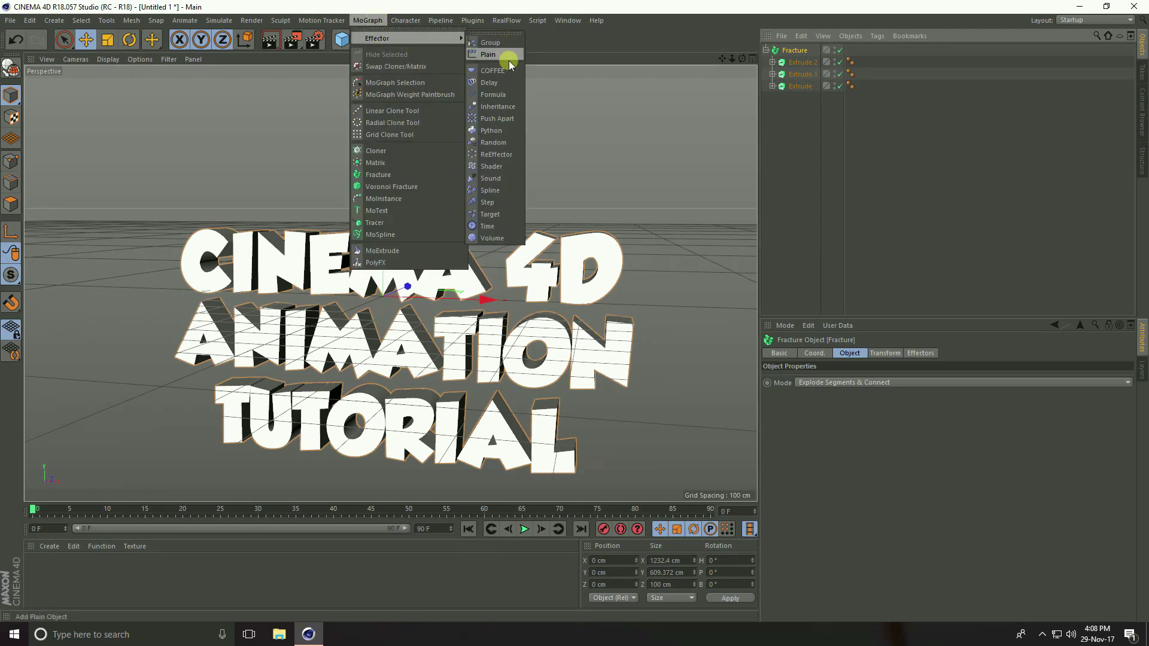
{"action": "left_click", "coordinate": [485, 143]}
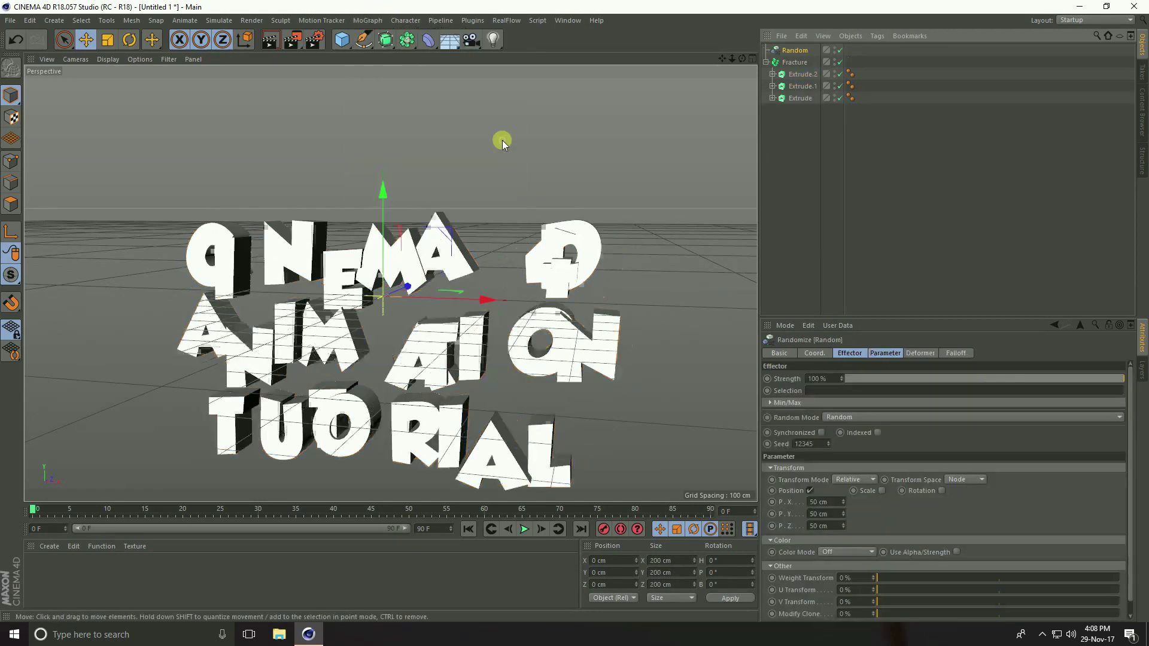
{"action": "scroll", "coordinate": [424, 338], "scroll_direction": "up", "scroll_amount": 2}
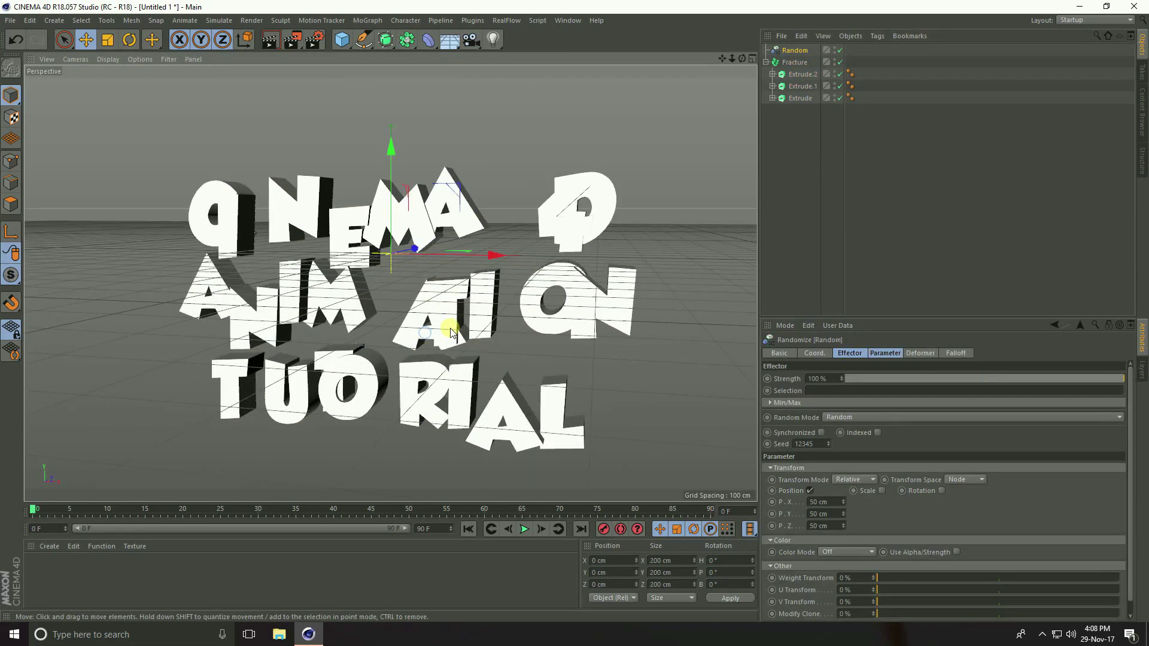
Set the Random effector's Z position parameter to 500 cm
{"action": "left_click", "coordinate": [883, 353]}
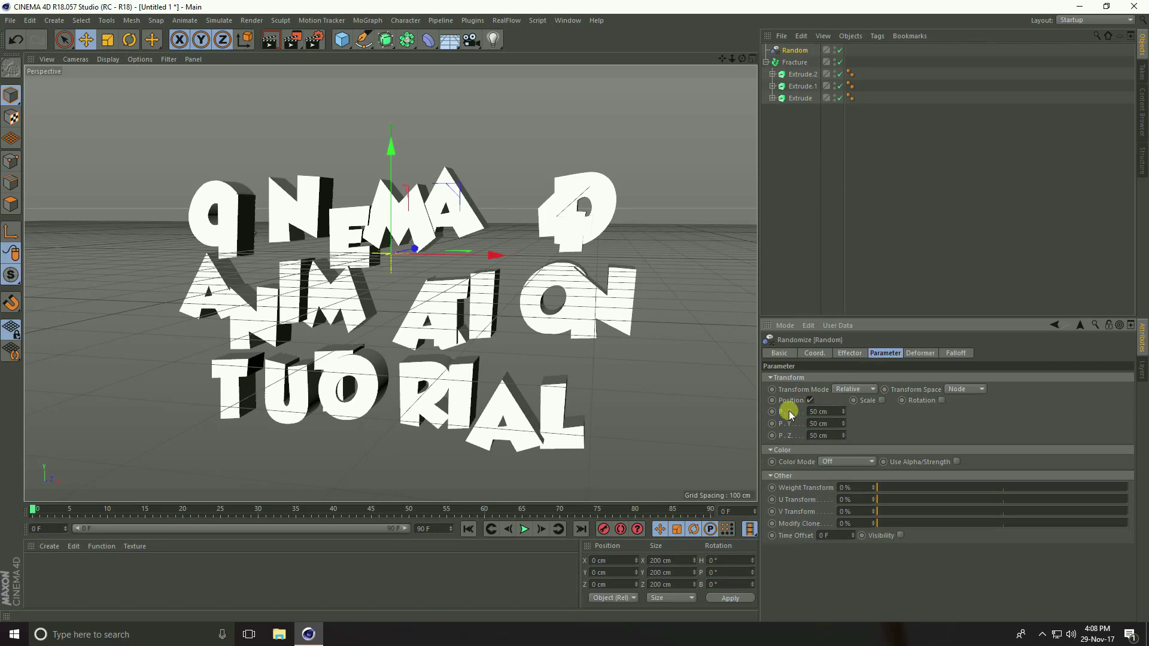
{"action": "left_click", "coordinate": [833, 411]}
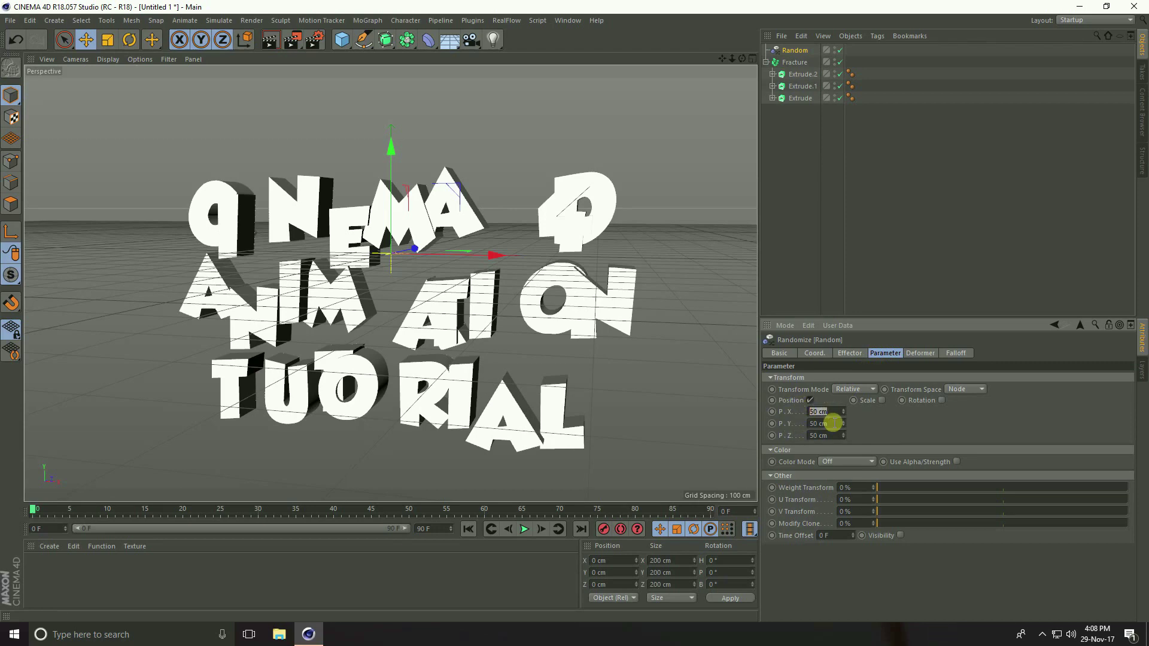
{"action": "left_click", "coordinate": [835, 423]}
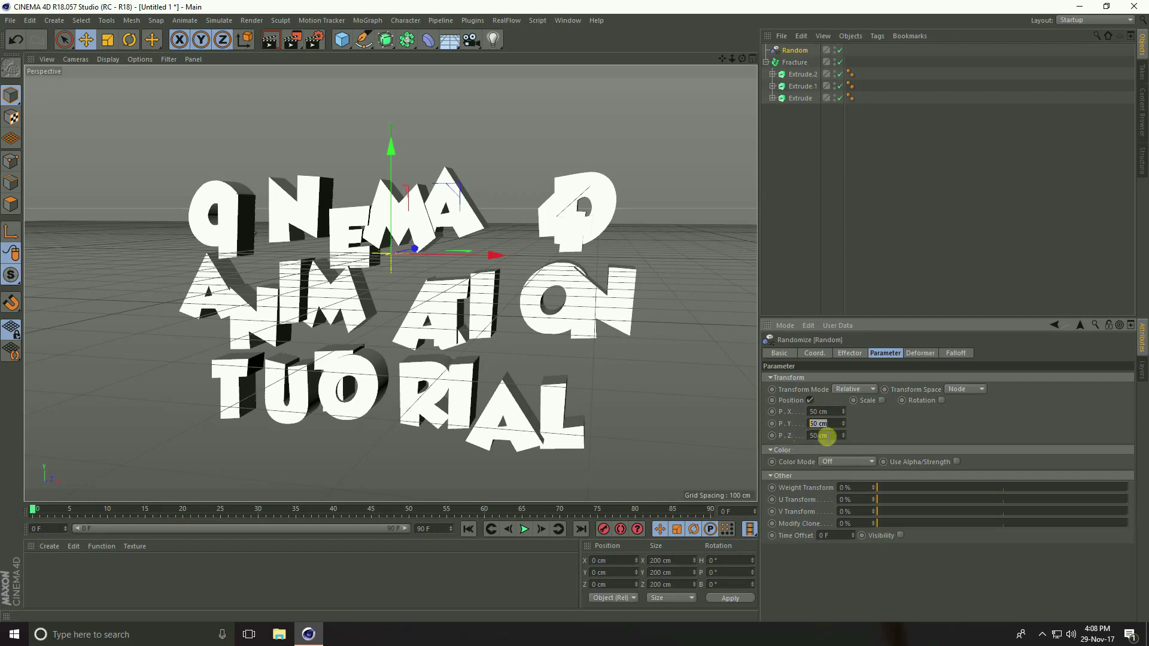
{"action": "left_click_drag", "start_coordinate": [844, 437], "coordinate": [797, 436]}
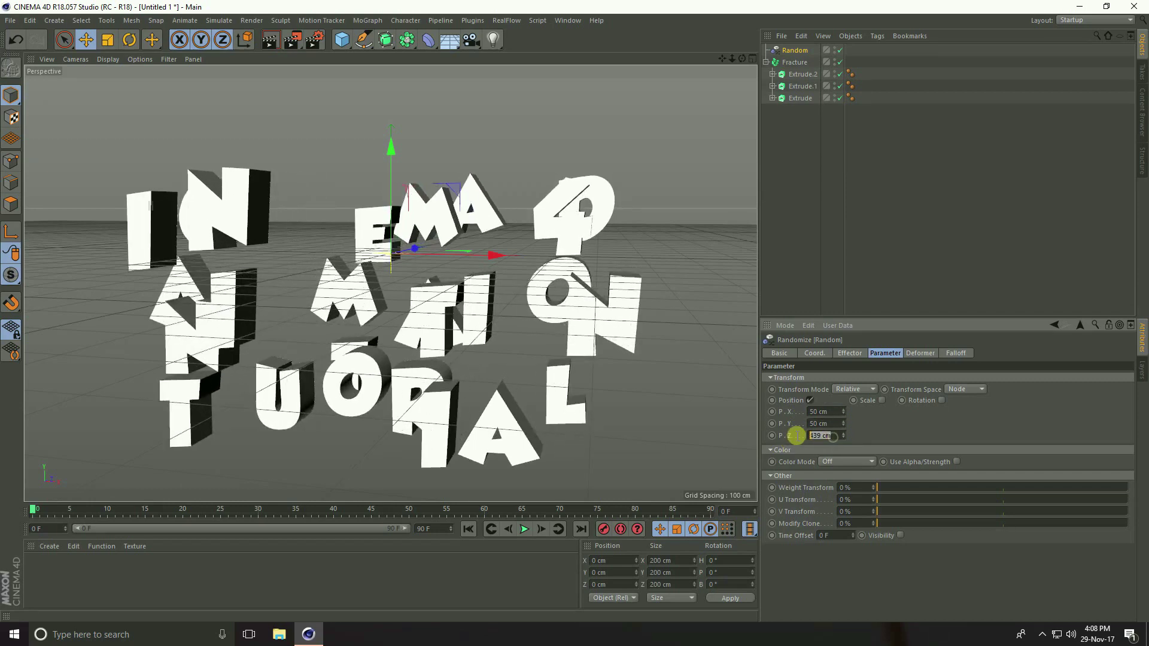
{"action": "type", "text": "500"}
{"action": "key", "text": "Return"}
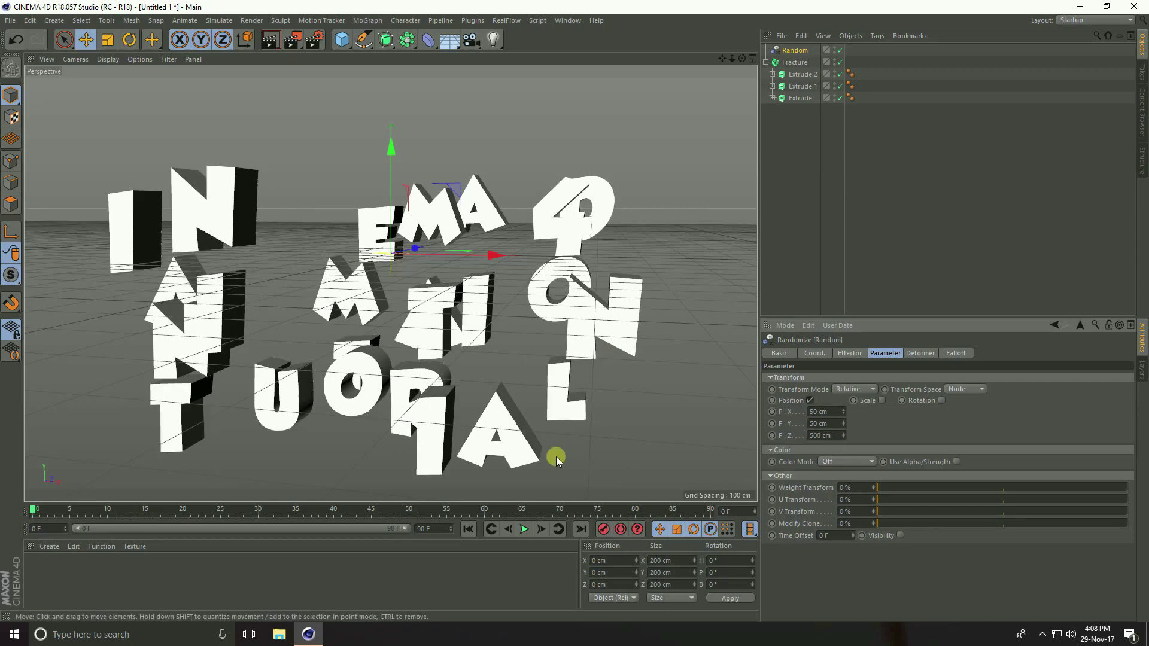
Enable uniform scale randomization on the Random effector and set the scale to -0.8
{"action": "mouse_move", "coordinate": [400, 374]}
{"action": "left_mouse_down"}
{"action": "mouse_move", "coordinate": [326, 368]}
{"action": "mouse_move", "coordinate": [405, 369]}
{"action": "left_mouse_up"}
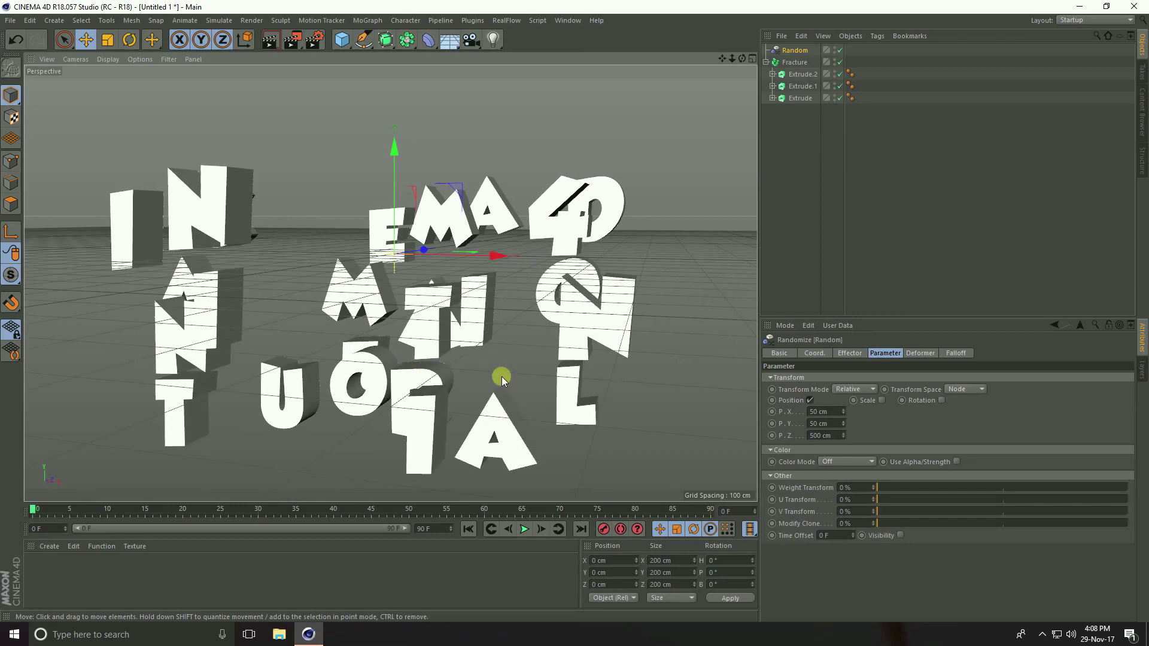
{"action": "left_click", "coordinate": [881, 401]}
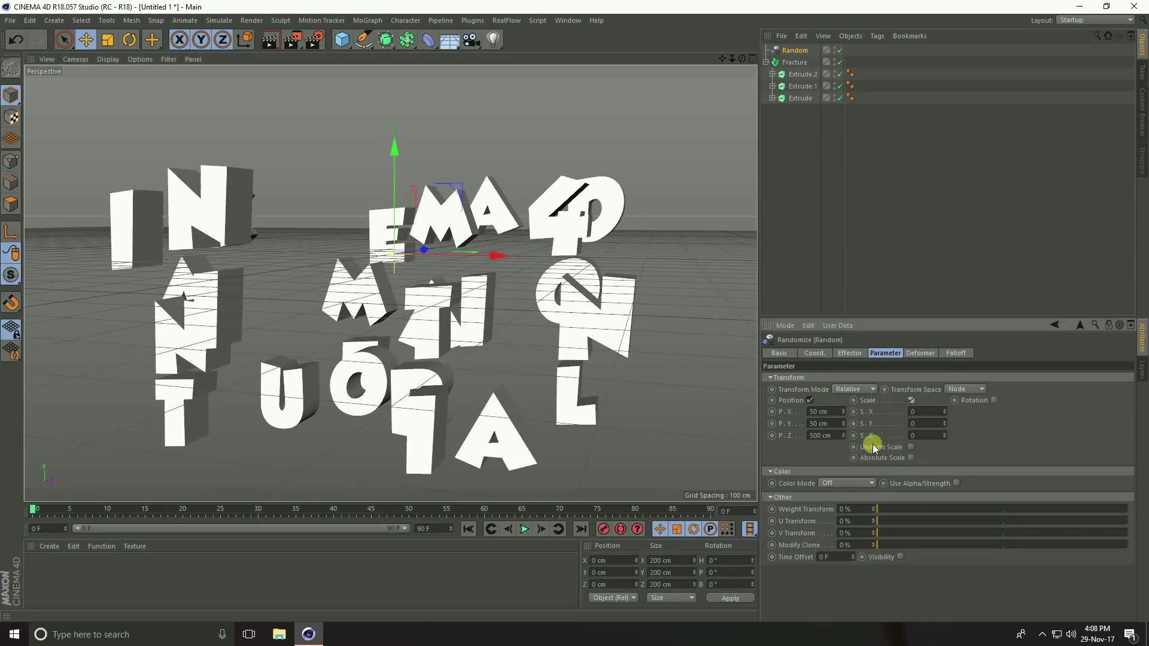
{"action": "left_click", "coordinate": [910, 447]}
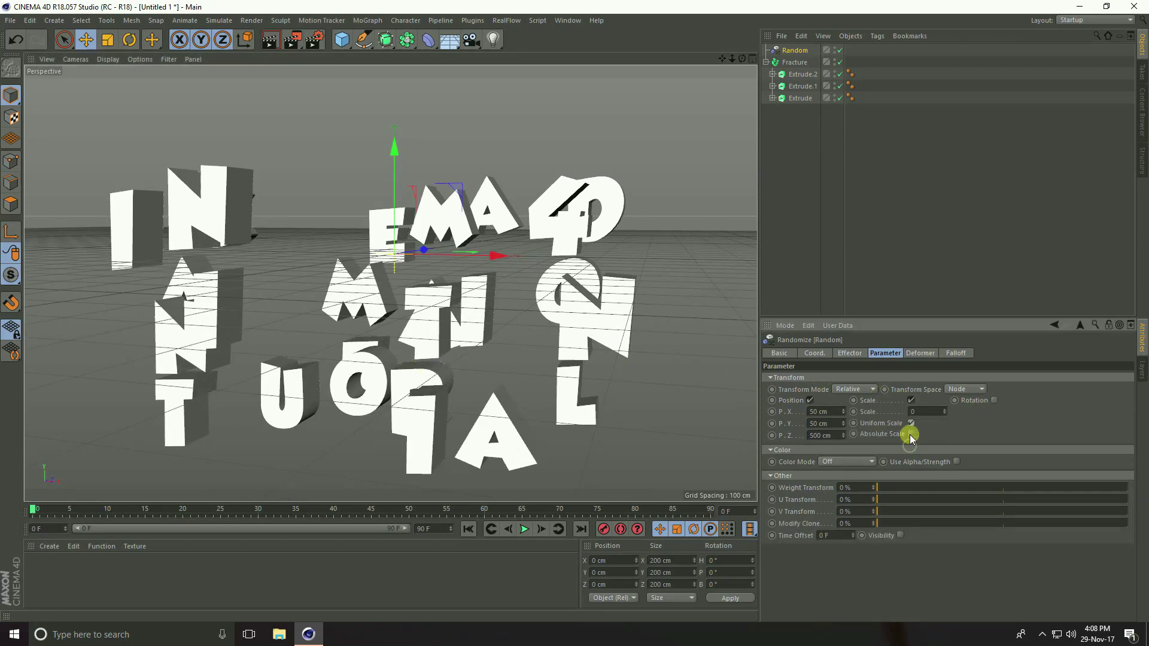
{"action": "left_click", "coordinate": [929, 411]}
{"action": "type", "text": "-0"}
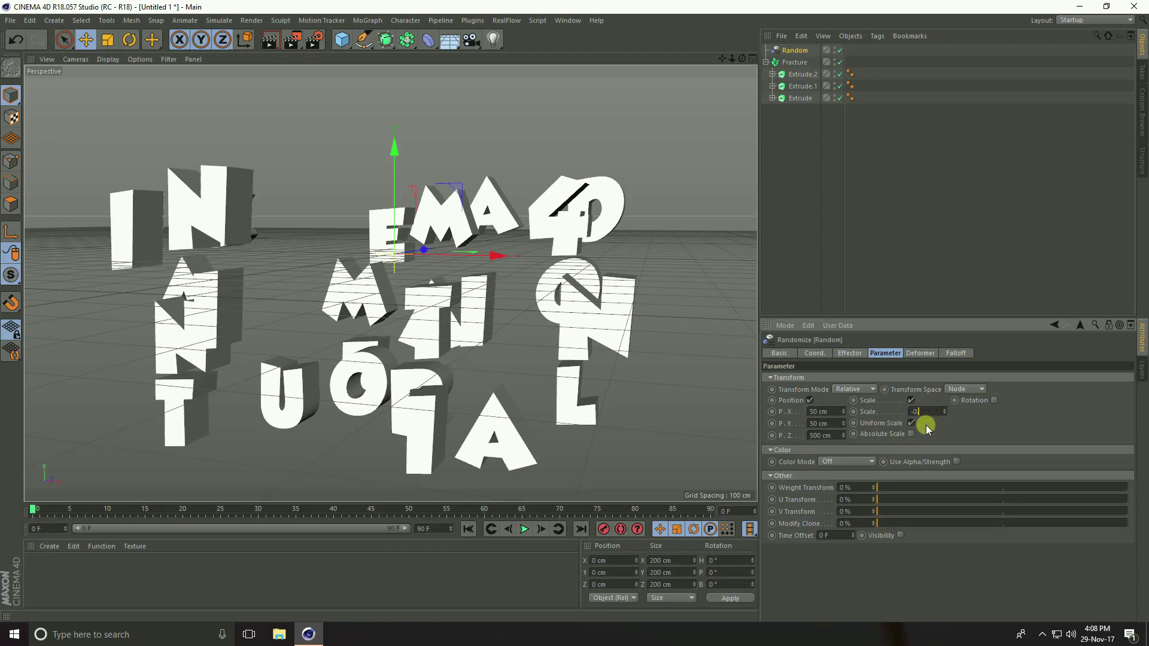
{"action": "type", "text": ".8"}
{"action": "key", "text": "Return"}
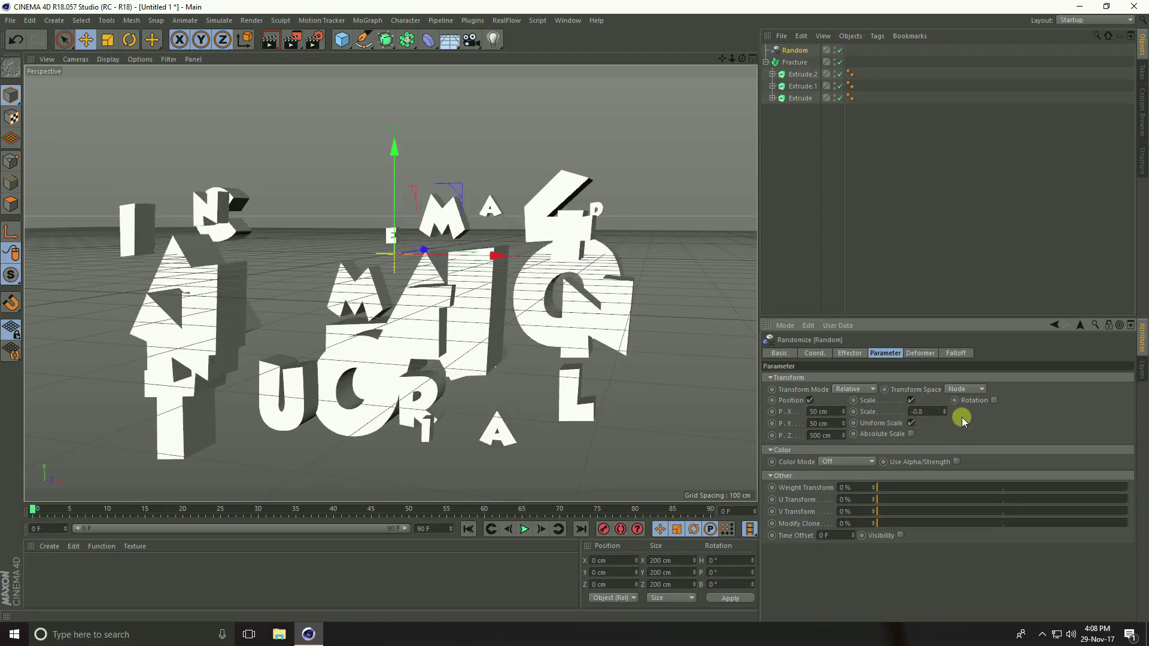
Enable rotation randomization on the Random effector with heading 45°, pitch 20° and bank 20°
{"action": "left_click", "coordinate": [993, 401]}
{"action": "left_click_drag", "start_coordinate": [1029, 408], "coordinate": [1028, 408]}
{"action": "left_click_drag", "start_coordinate": [491, 347], "coordinate": [422, 392], "text": "alt"}
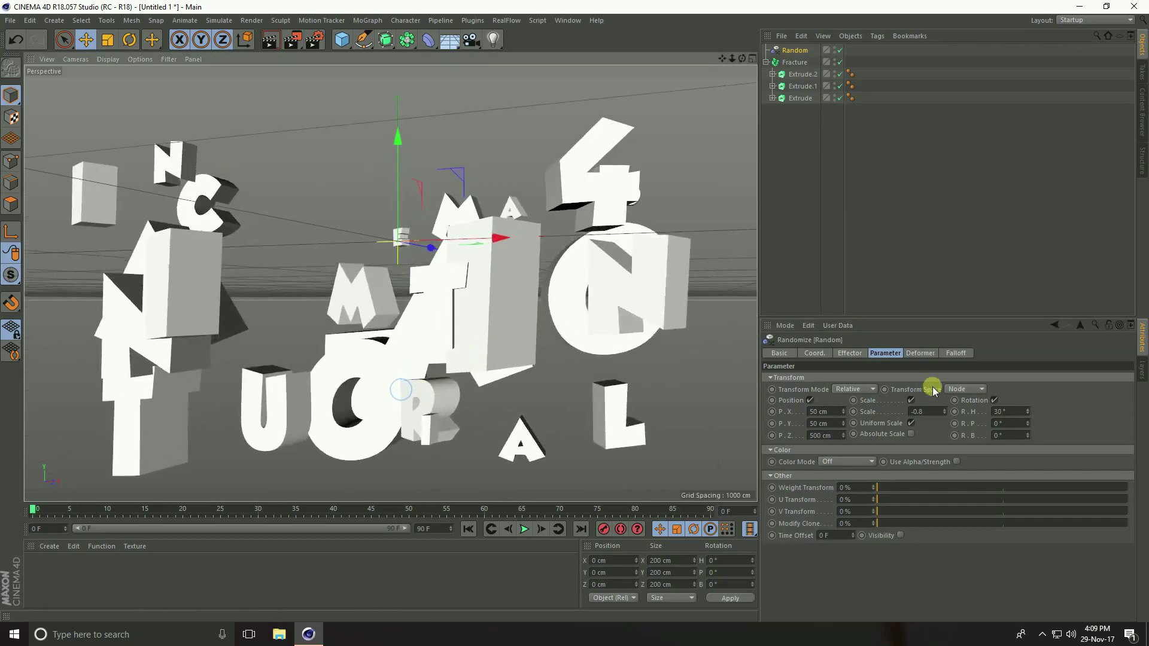
{"action": "left_click", "coordinate": [1011, 412]}
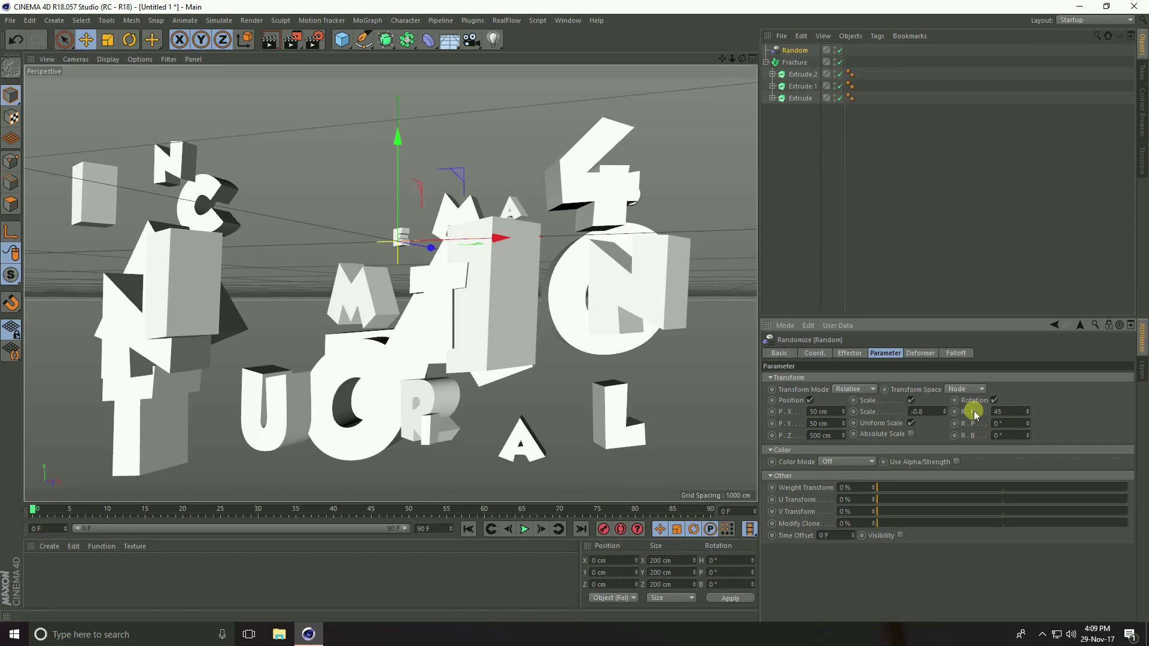
{"action": "type", "text": "45"}
{"action": "key", "text": "Return"}
{"action": "left_click_drag", "start_coordinate": [1028, 421], "coordinate": [963, 439]}
{"action": "key", "text": "Return"}
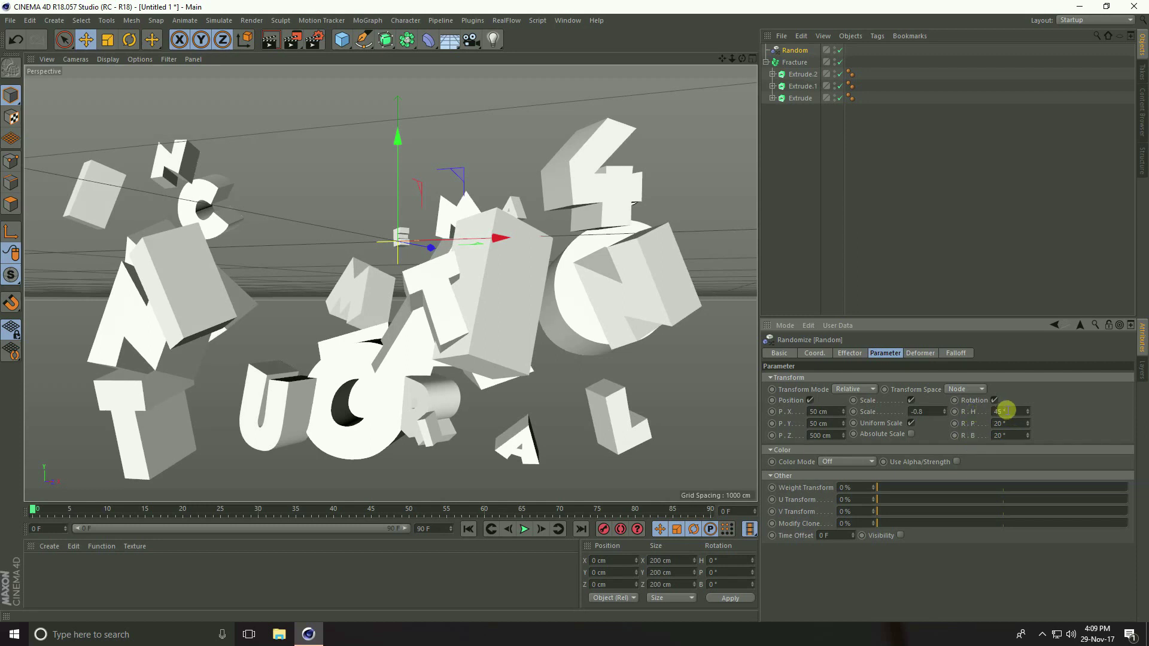
{"action": "double_click", "coordinate": [997, 424]}
{"action": "double_click", "coordinate": [1003, 436]}
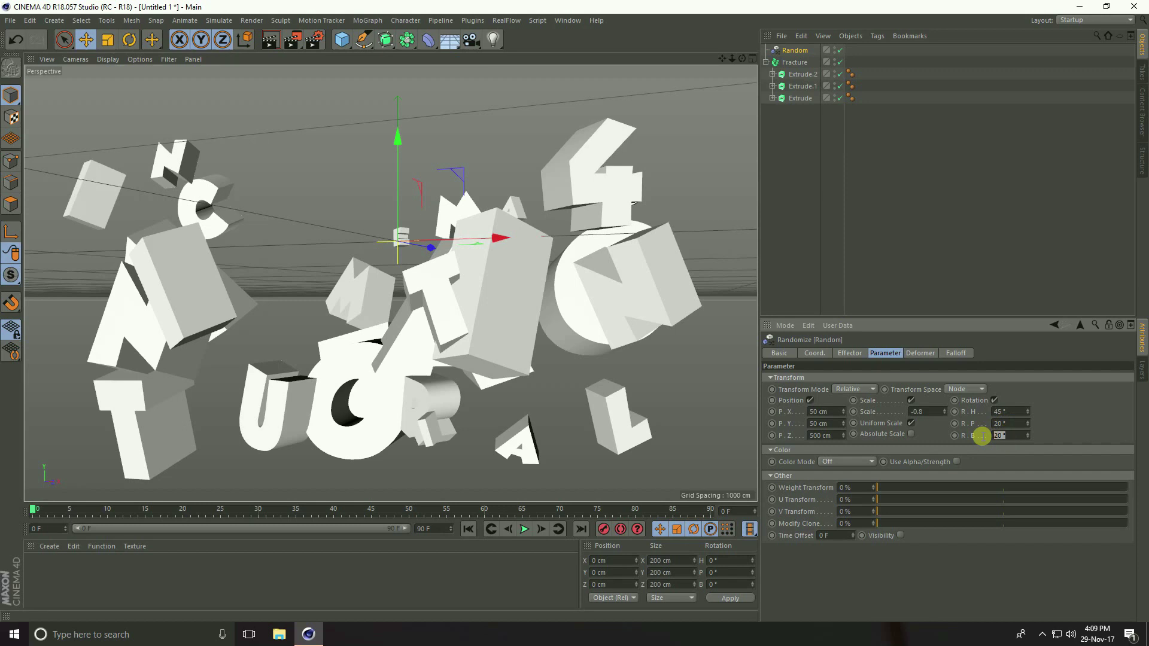
Add a keyframe for the Random effector's strength at 100% on frame 0
{"action": "left_click", "coordinate": [846, 354]}
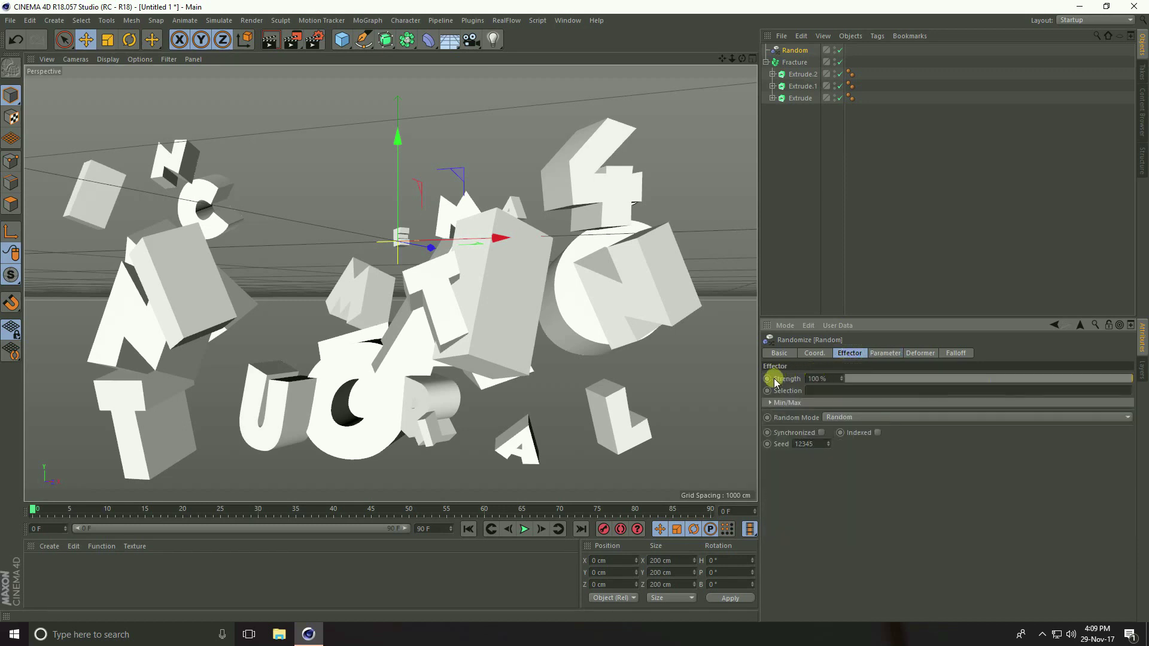
{"action": "left_click_drag", "start_coordinate": [1087, 379], "coordinate": [1143, 372]}
{"action": "right_click", "coordinate": [776, 383]}
{"action": "mouse_move", "coordinate": [837, 385]}
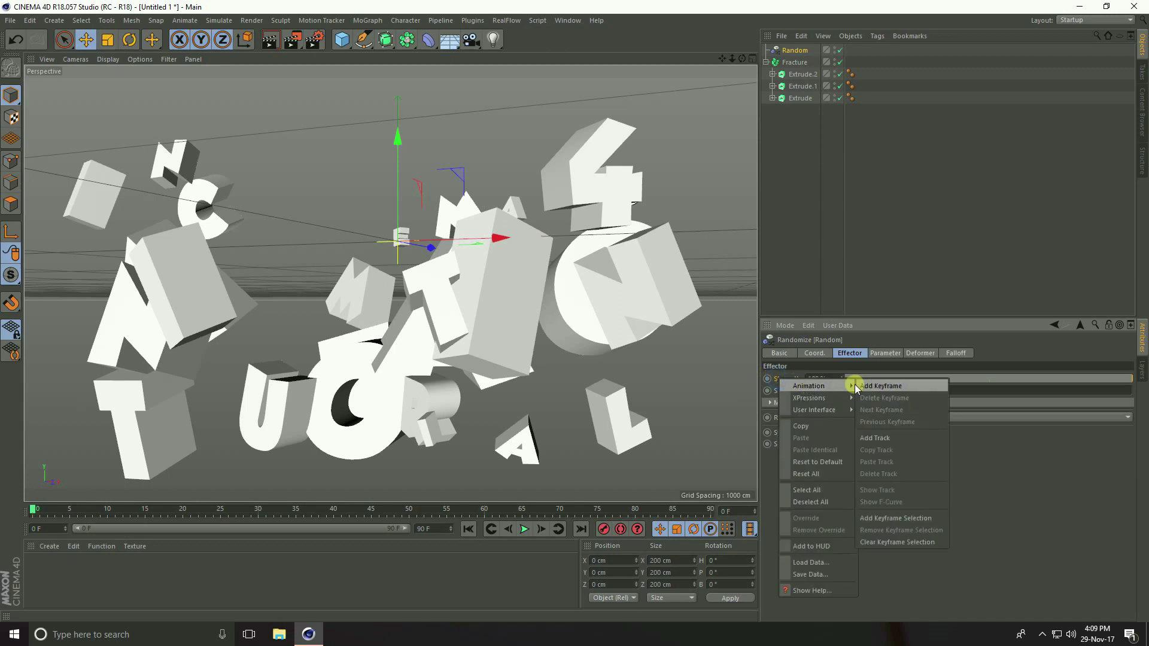
{"action": "left_click", "coordinate": [894, 388]}
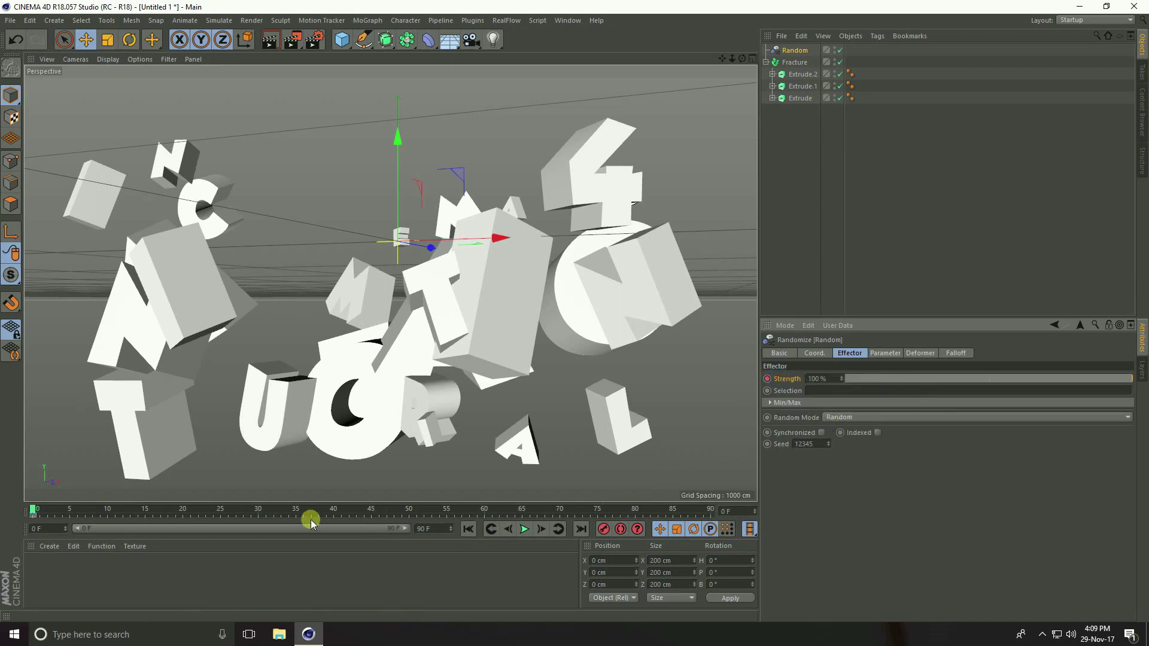
Keyframe the Random effector's strength at 0% on frame 80
{"action": "left_click_drag", "start_coordinate": [34, 509], "coordinate": [638, 513]}
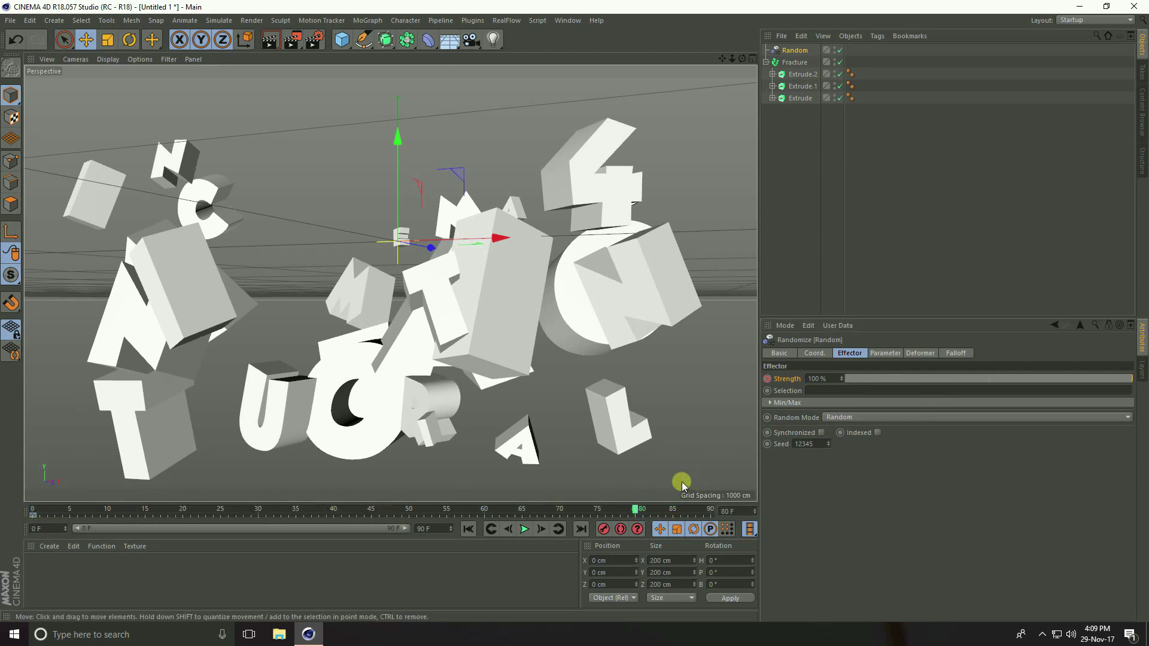
{"action": "left_click_drag", "start_coordinate": [872, 381], "coordinate": [822, 386]}
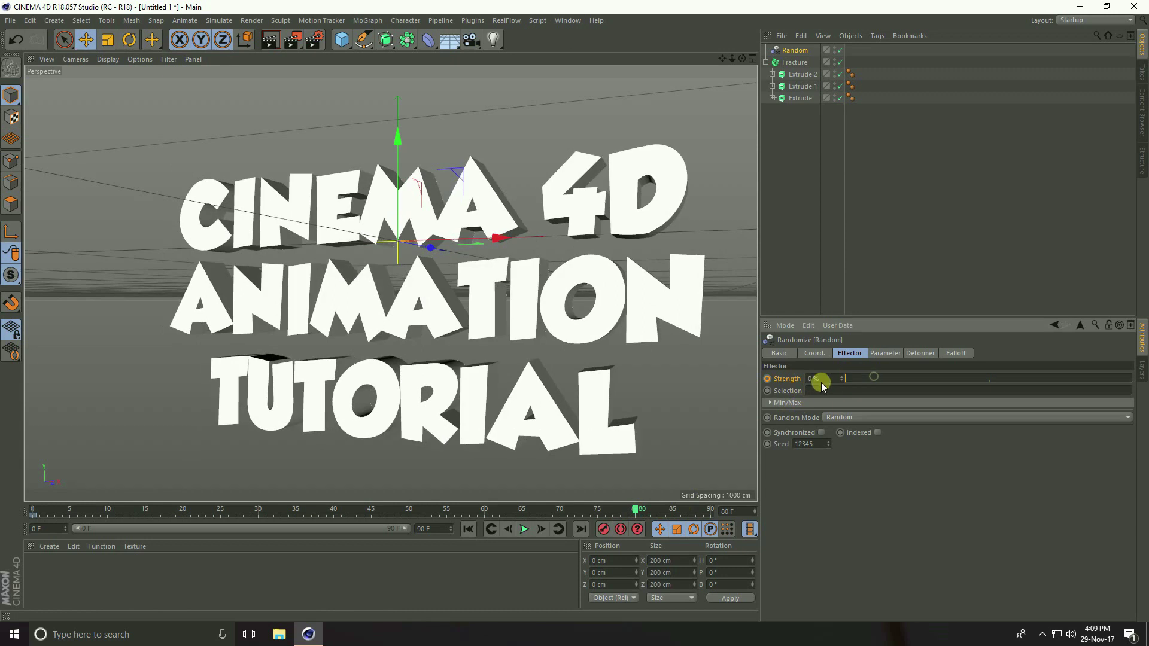
{"action": "right_click", "coordinate": [774, 384]}
{"action": "mouse_move", "coordinate": [791, 390]}
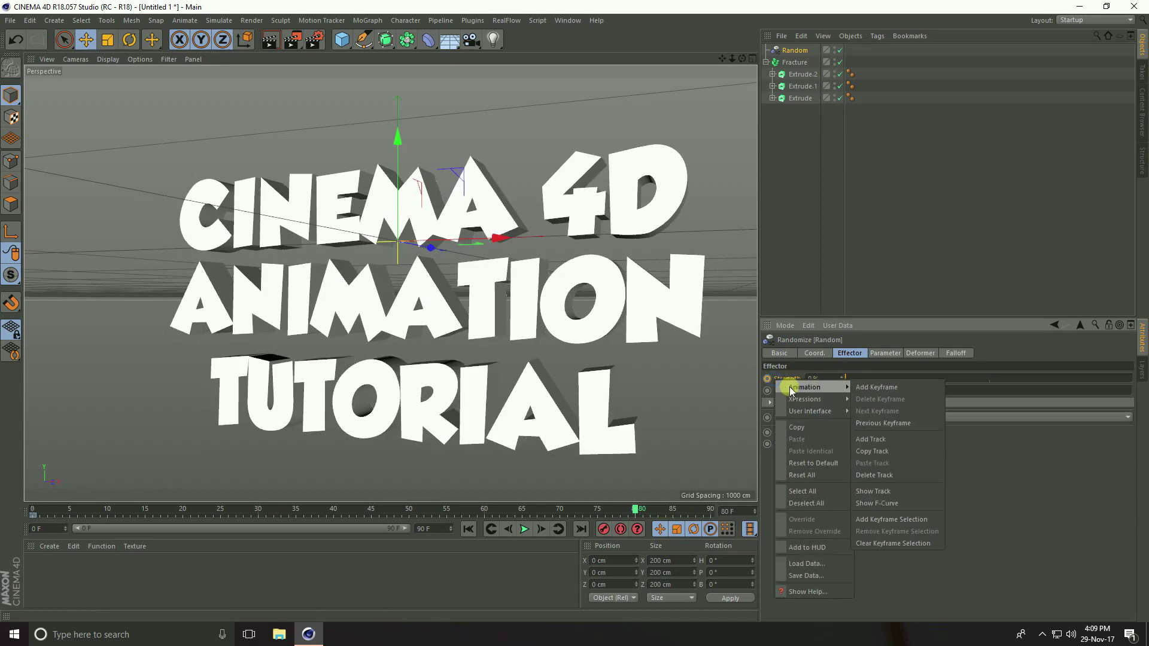
{"action": "left_click", "coordinate": [871, 388]}
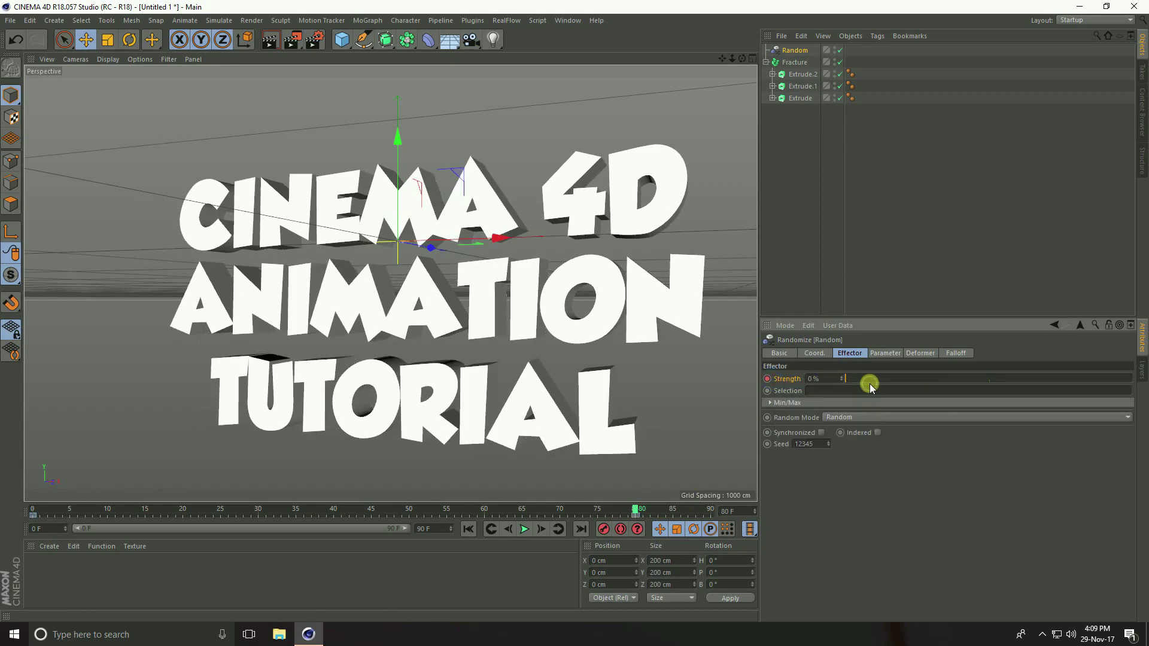
Play the letter animation from the first frame to check it, and stop playback
{"action": "left_click", "coordinate": [468, 529]}
{"action": "left_click", "coordinate": [525, 529]}
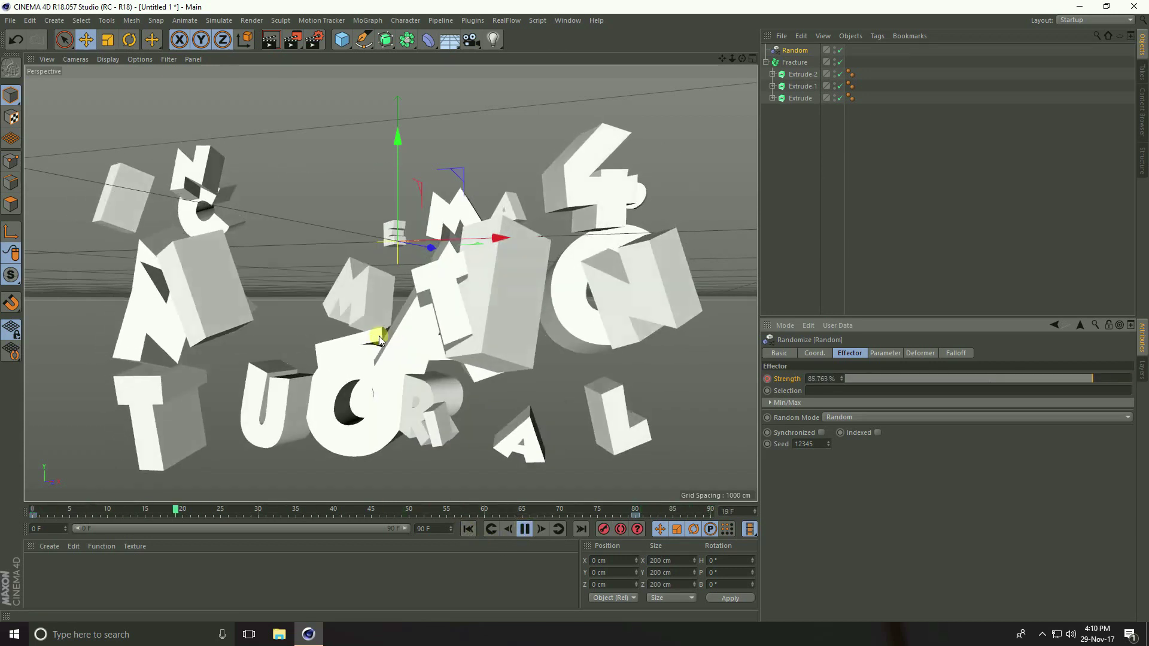
{"action": "left_click", "coordinate": [523, 529]}
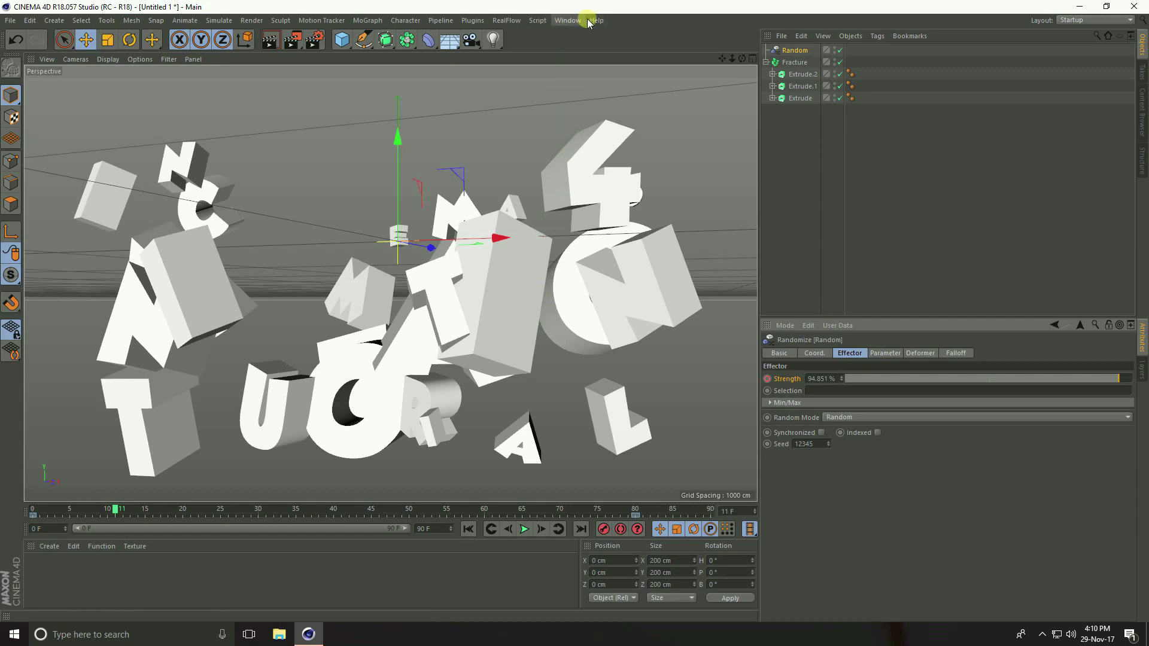
Open the F-Curve timeline in an enlarged window and frame the Random effector's strength curve with space around it
{"action": "left_click", "coordinate": [567, 21]}
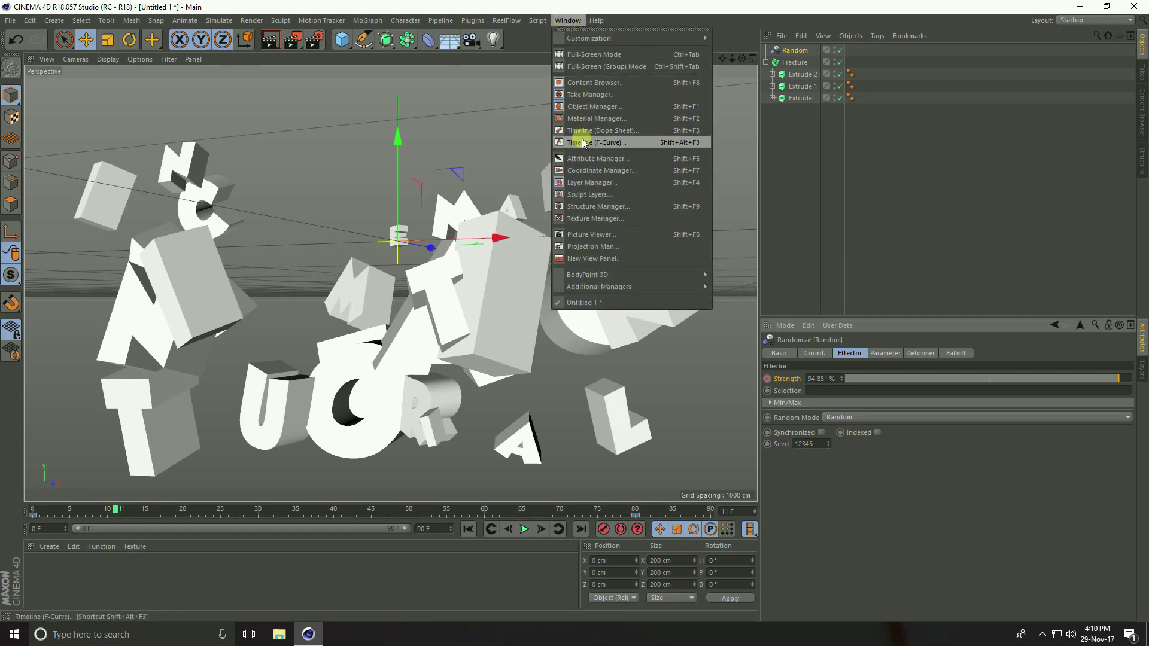
{"action": "left_click", "coordinate": [615, 144]}
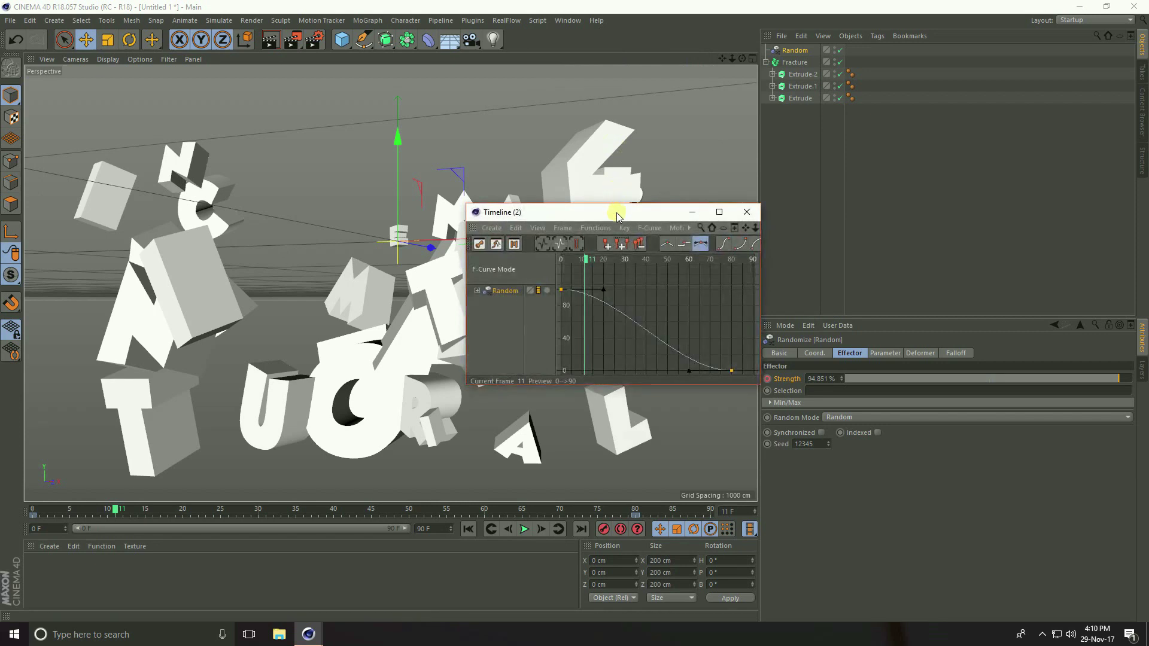
{"action": "left_click_drag", "start_coordinate": [618, 202], "coordinate": [529, 112]}
{"action": "left_click", "coordinate": [646, 276]}
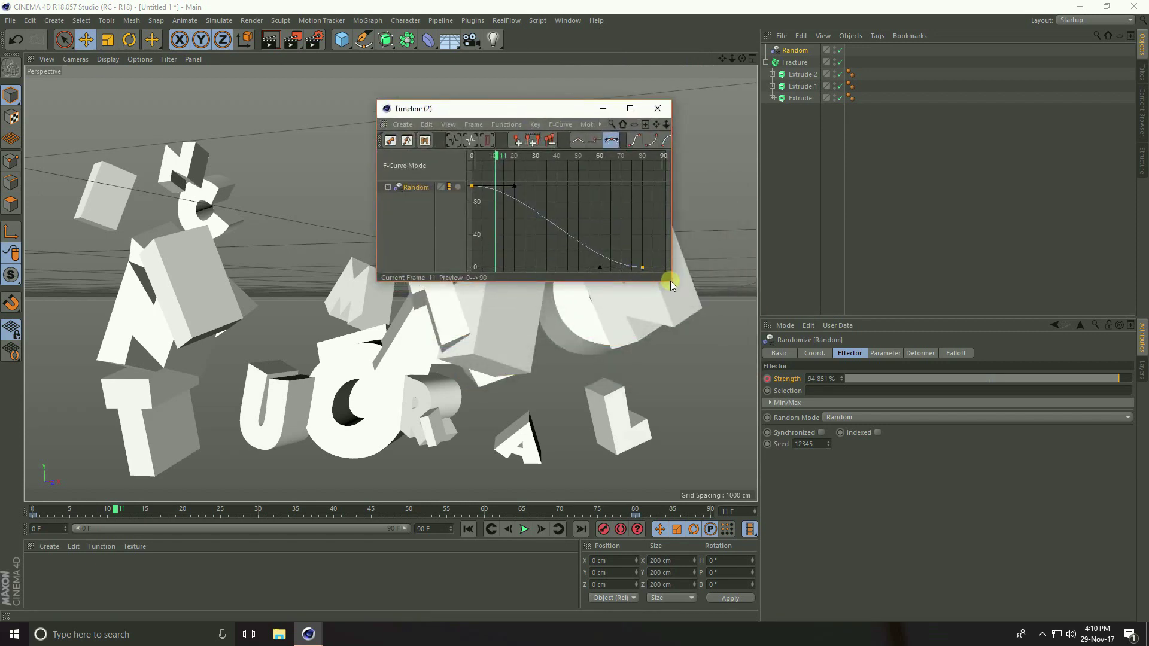
{"action": "left_click_drag", "start_coordinate": [670, 281], "coordinate": [795, 431]}
{"action": "key", "text": "h"}
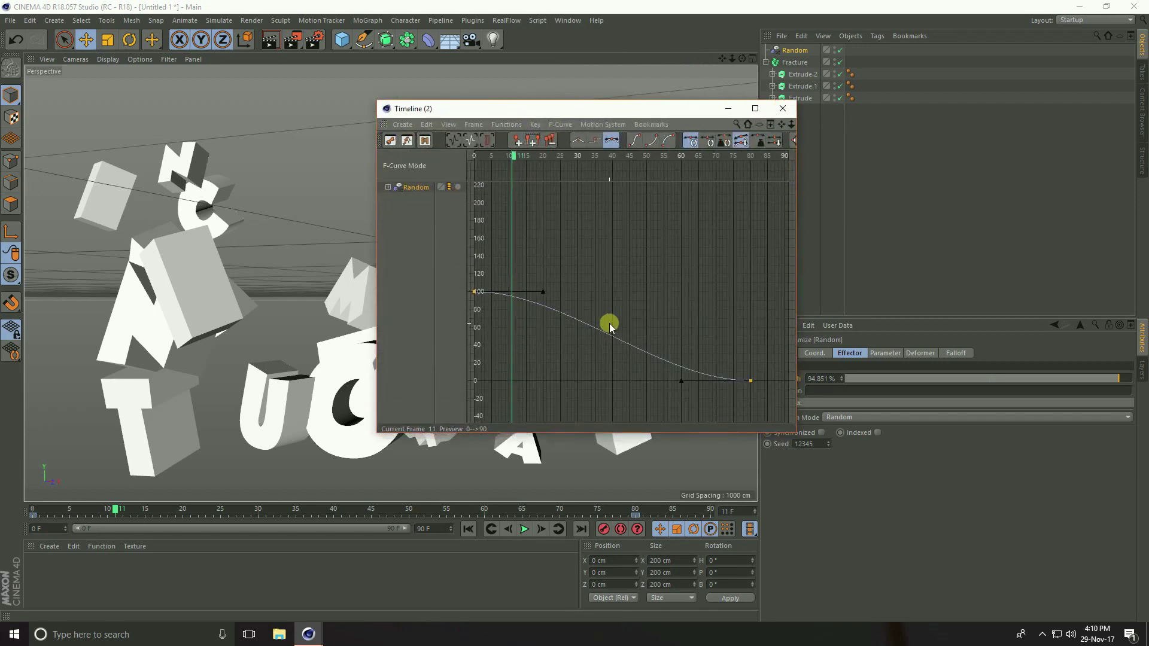
{"action": "scroll", "coordinate": [609, 323], "scroll_direction": "down", "scroll_amount": 5}
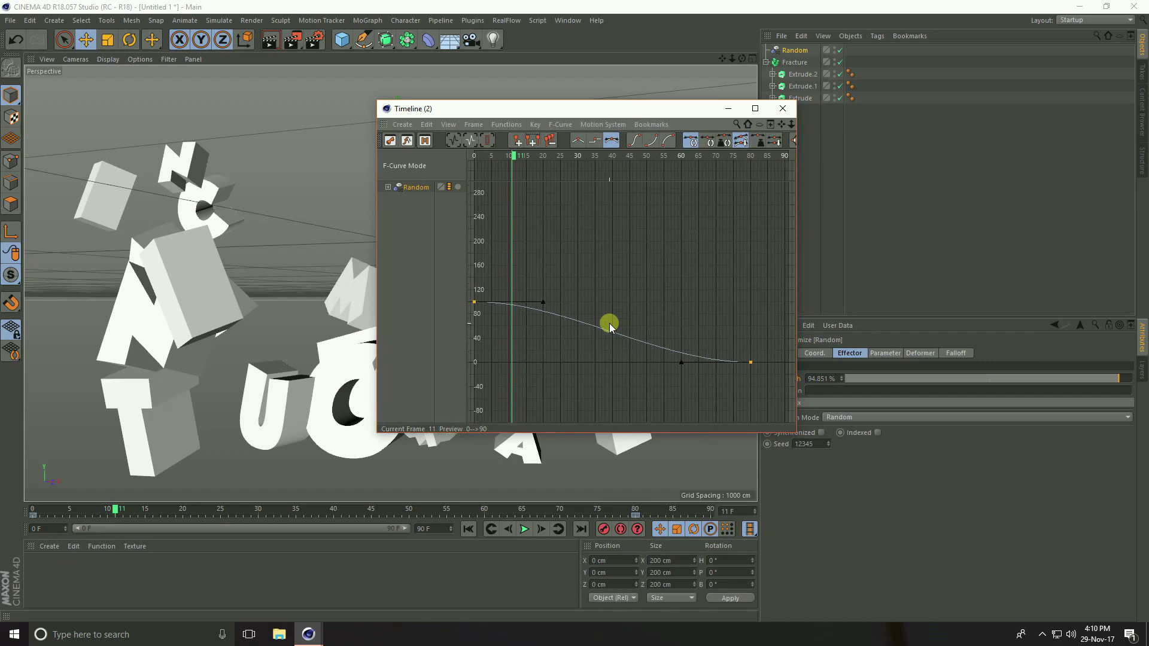
{"action": "scroll", "coordinate": [609, 323], "scroll_direction": "down", "scroll_amount": 1}
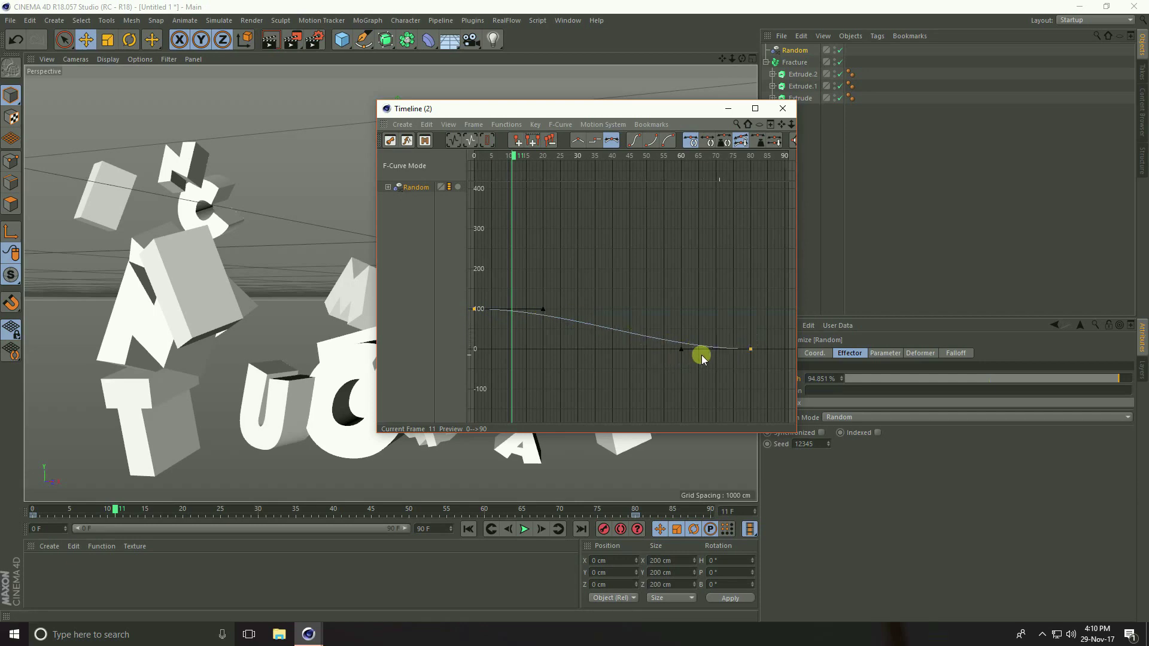
Pull the frame 80 key's left tangent down to about -20 F and -311% so the strength curve dips below zero, and close the timeline
{"action": "left_click_drag", "start_coordinate": [772, 335], "coordinate": [674, 433]}
{"action": "left_click_drag", "start_coordinate": [595, 109], "coordinate": [509, 50]}
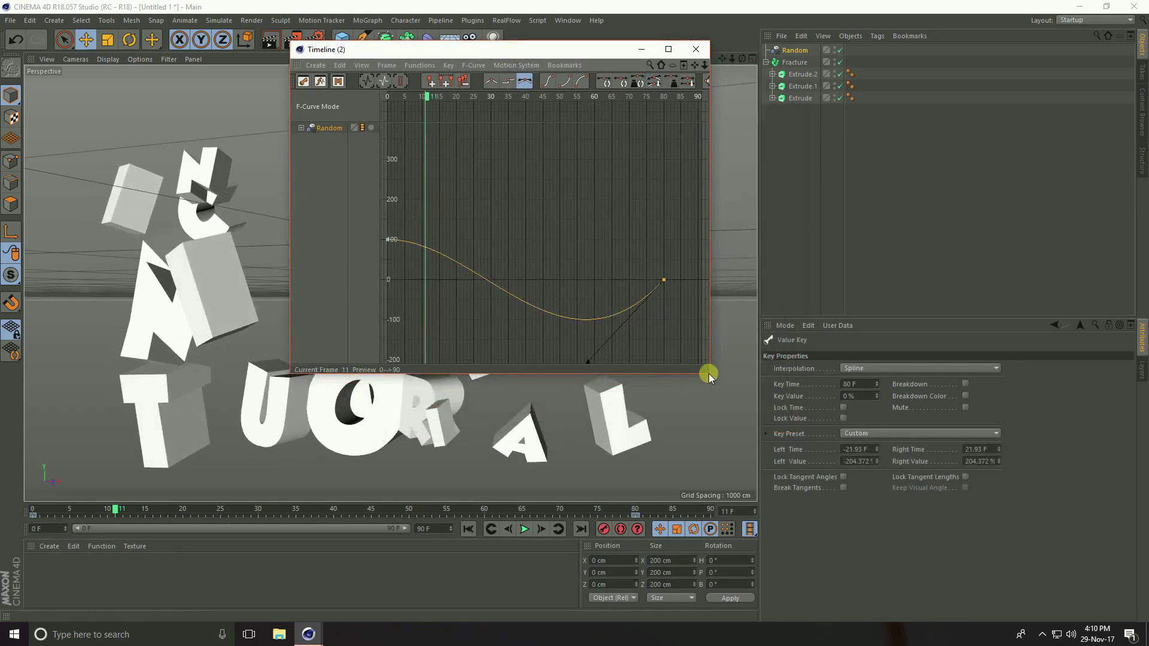
{"action": "left_click_drag", "start_coordinate": [708, 373], "coordinate": [744, 419]}
{"action": "left_click_drag", "start_coordinate": [594, 343], "coordinate": [616, 397]}
{"action": "left_click", "coordinate": [678, 49]}
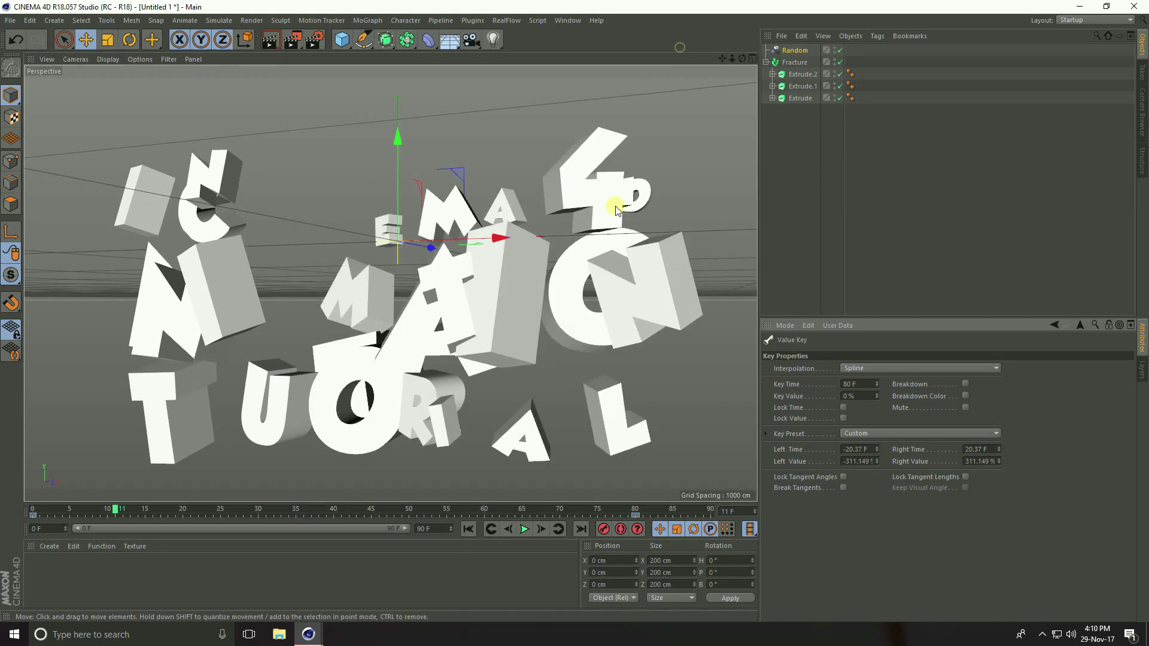
Play the animation from the start to preview the reshaped strength curve, and stop playback
{"action": "left_click", "coordinate": [467, 528]}
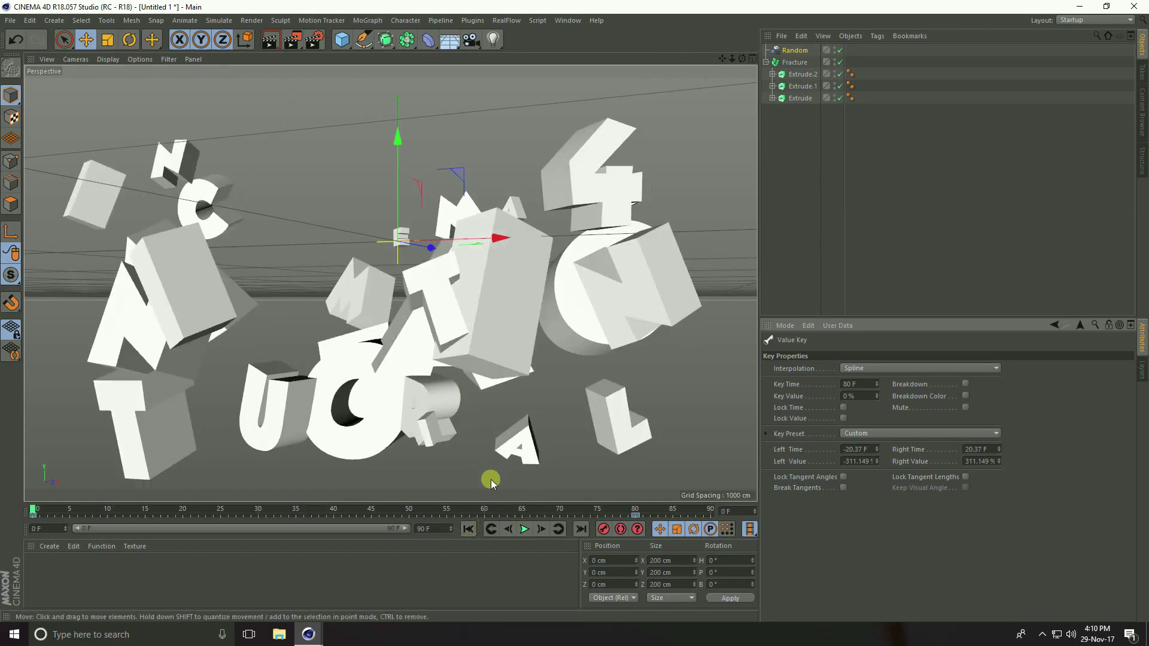
{"action": "left_click", "coordinate": [523, 529]}
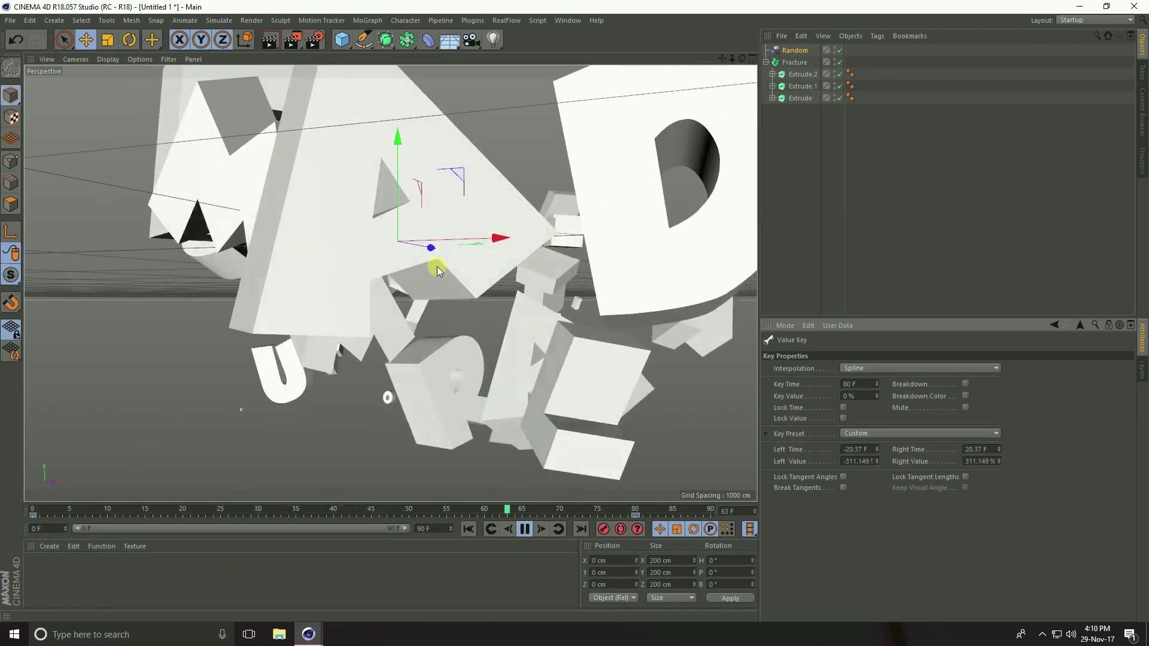
{"action": "key", "text": "F8"}
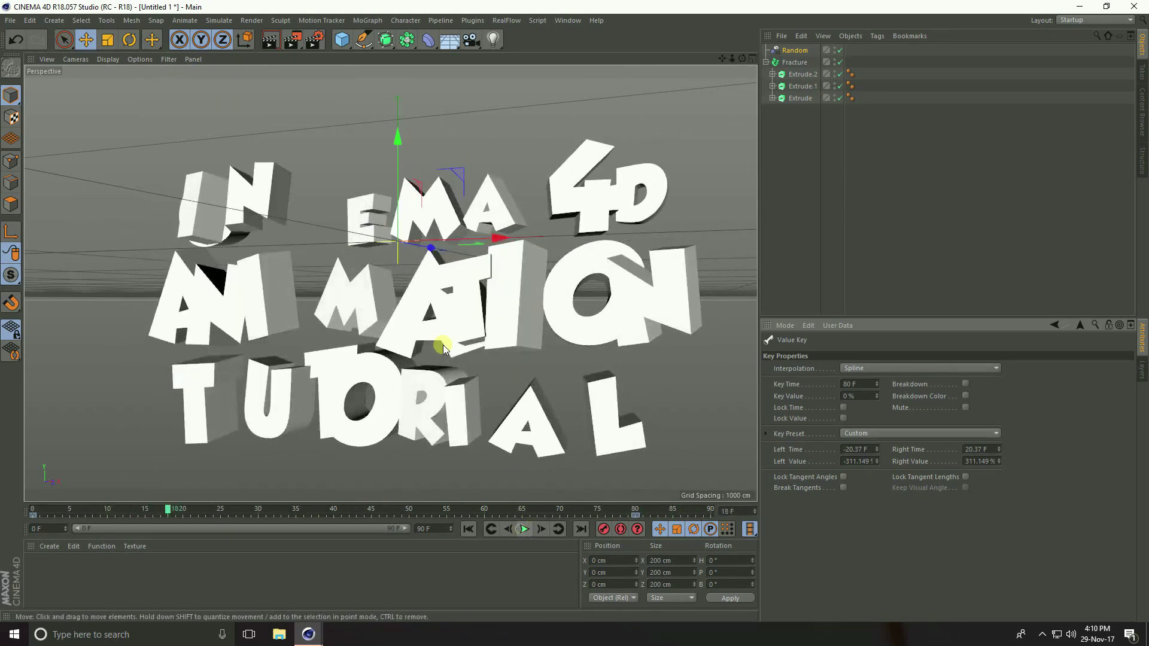
Add a Delay effector to the Fracture object and set its mode to Spring
{"action": "scroll", "coordinate": [434, 326], "scroll_direction": "down", "scroll_amount": 2}
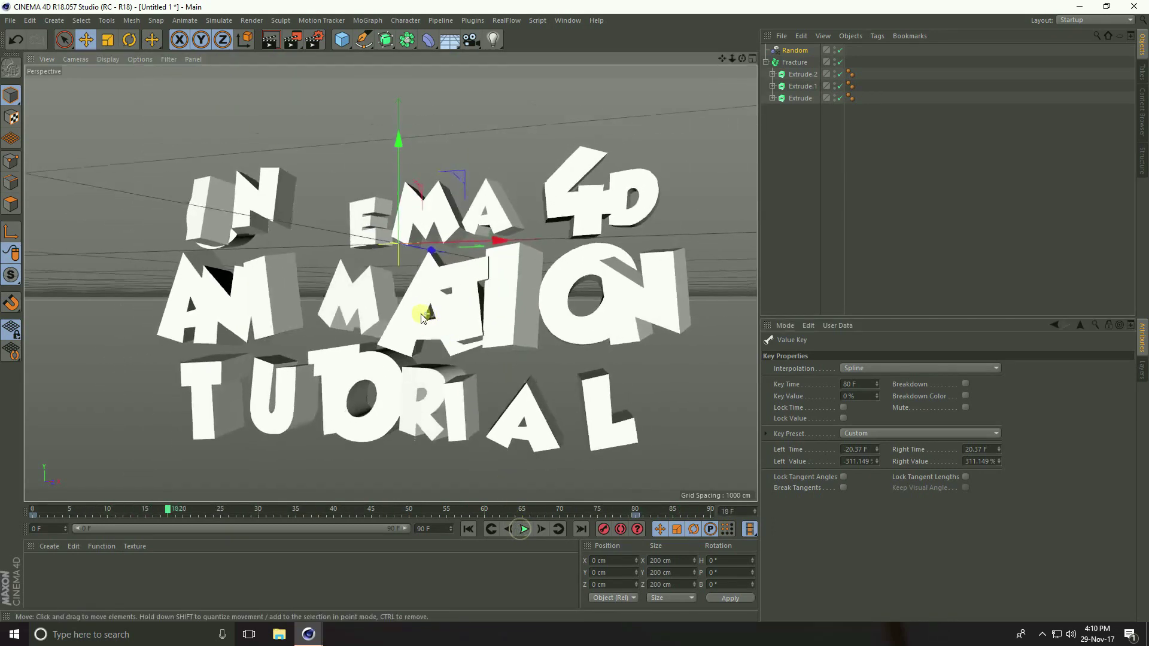
{"action": "left_click", "coordinate": [793, 63]}
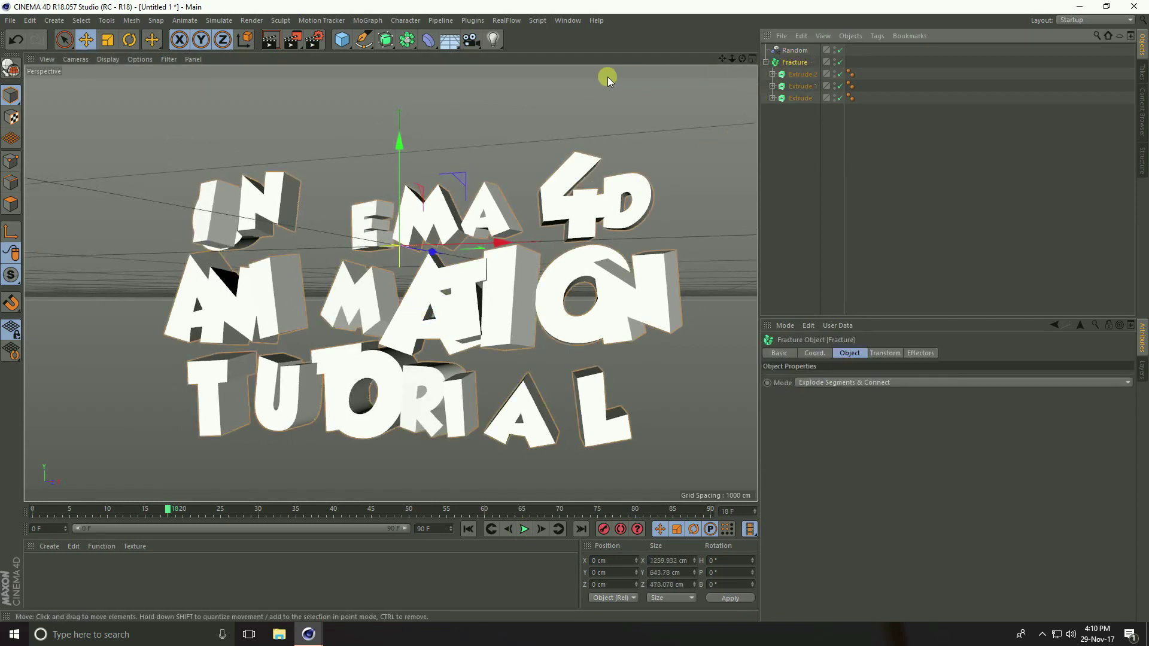
{"action": "left_click", "coordinate": [375, 20]}
{"action": "mouse_move", "coordinate": [377, 38]}
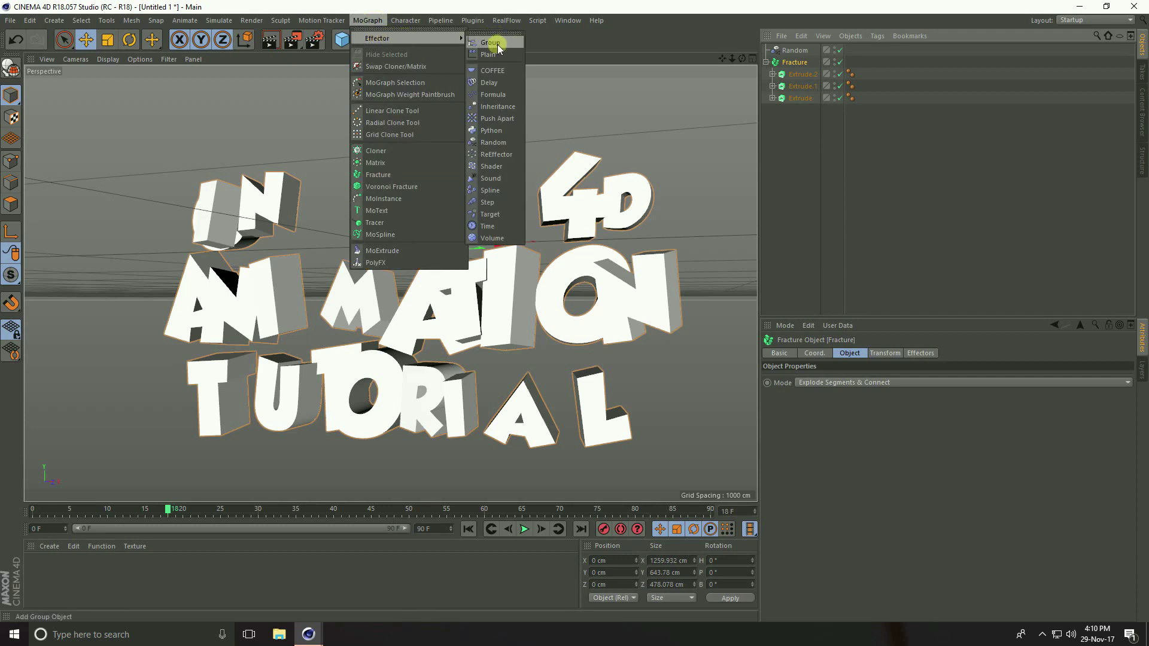
{"action": "left_click", "coordinate": [499, 82]}
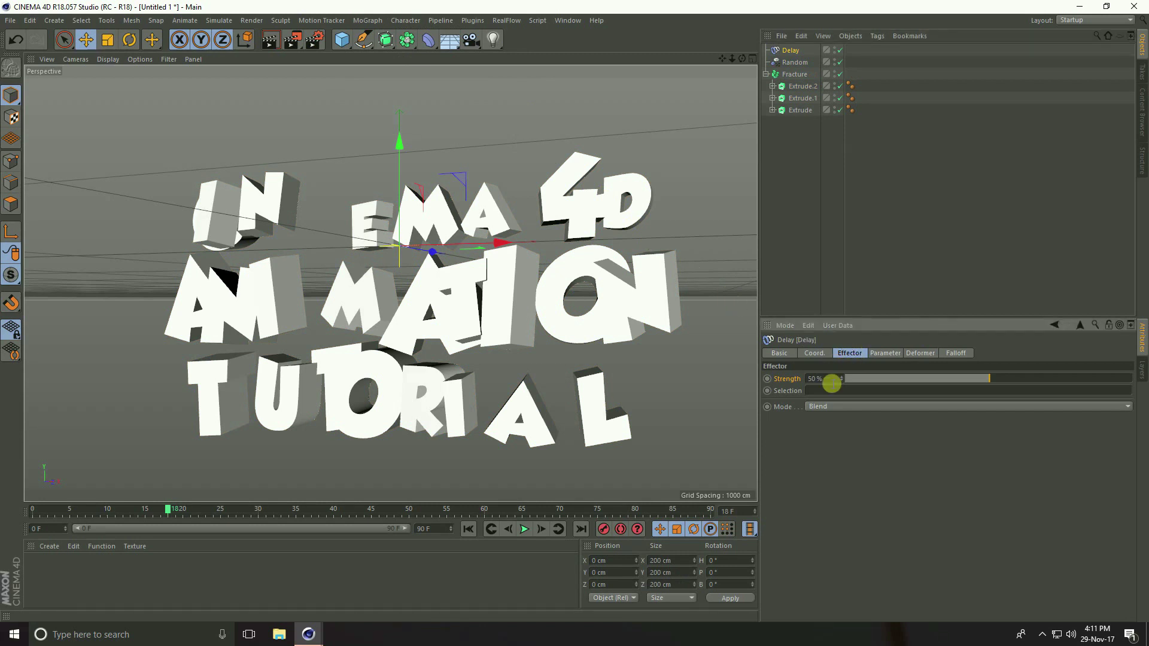
{"action": "left_click", "coordinate": [825, 407]}
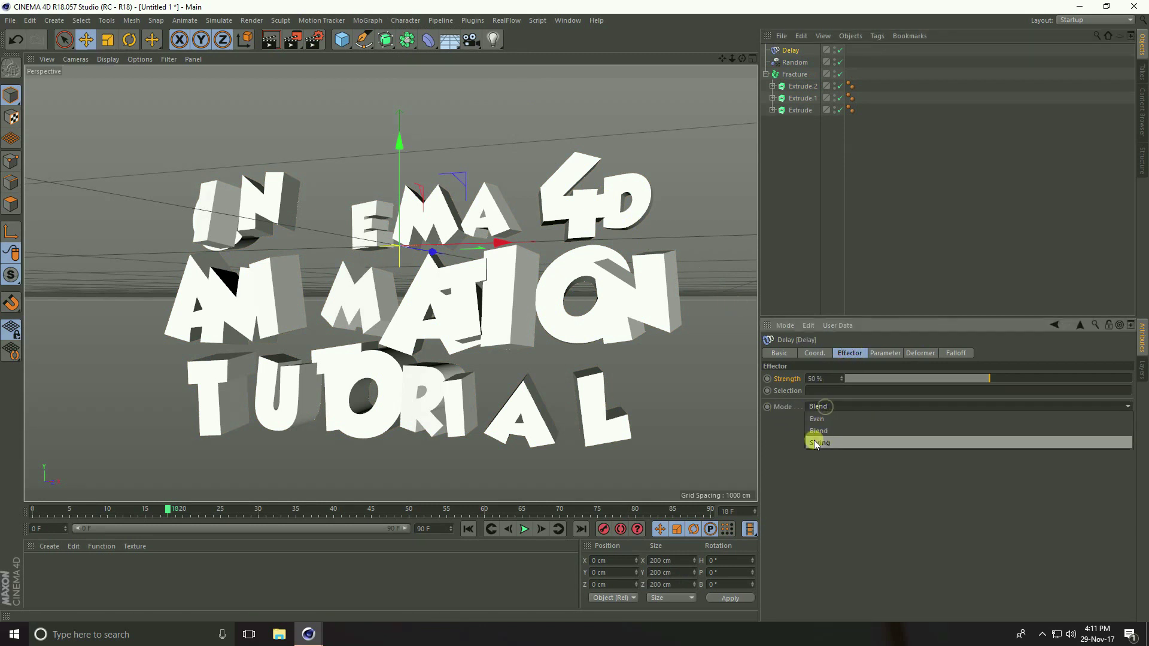
{"action": "left_click", "coordinate": [840, 440]}
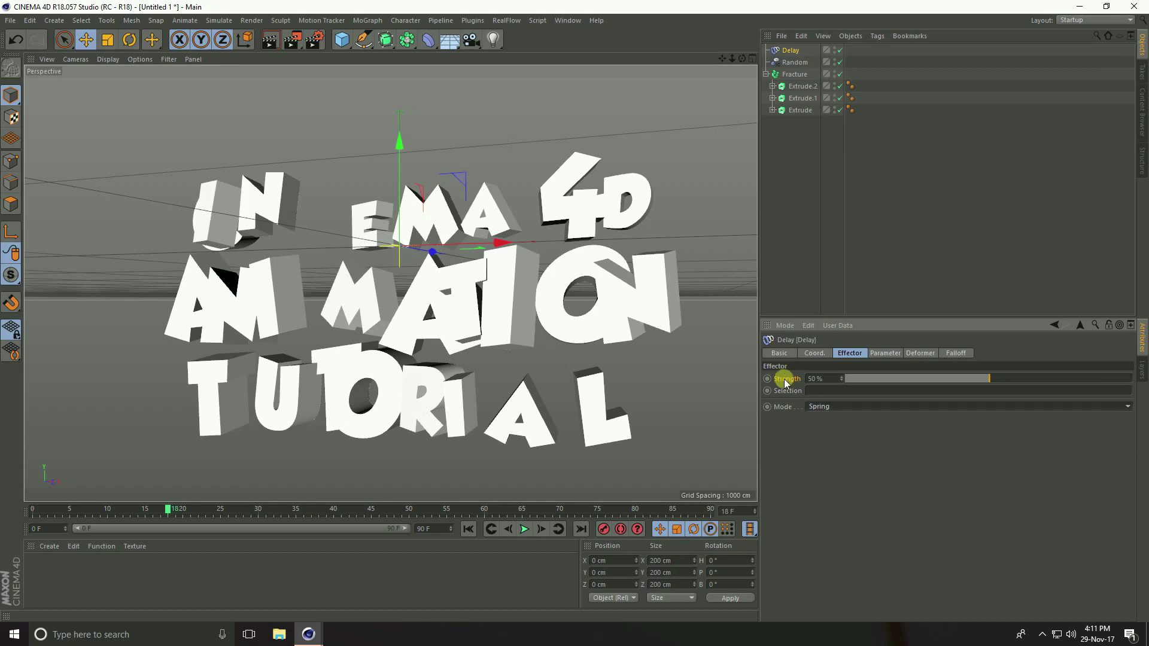
Set the Delay effector's strength to 80% and play the animation from the start to preview the spring motion
{"action": "left_click_drag", "start_coordinate": [820, 379], "coordinate": [795, 379]}
{"action": "type", "text": "80"}
{"action": "key", "text": "Return"}
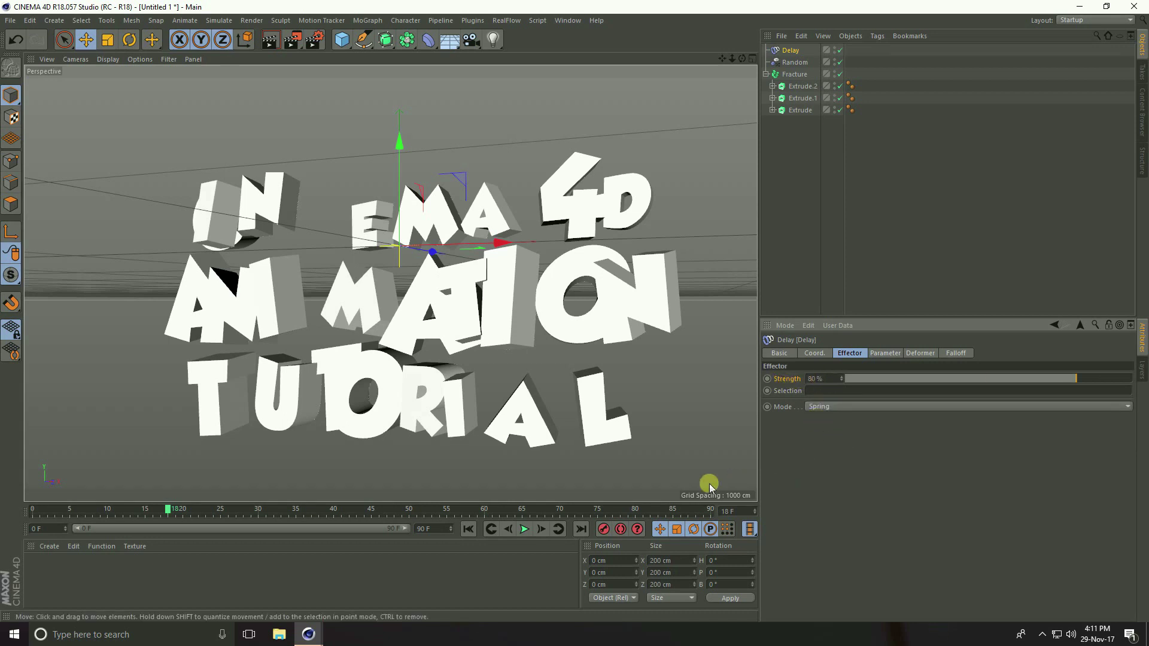
{"action": "left_click", "coordinate": [468, 529]}
{"action": "left_click", "coordinate": [524, 529]}
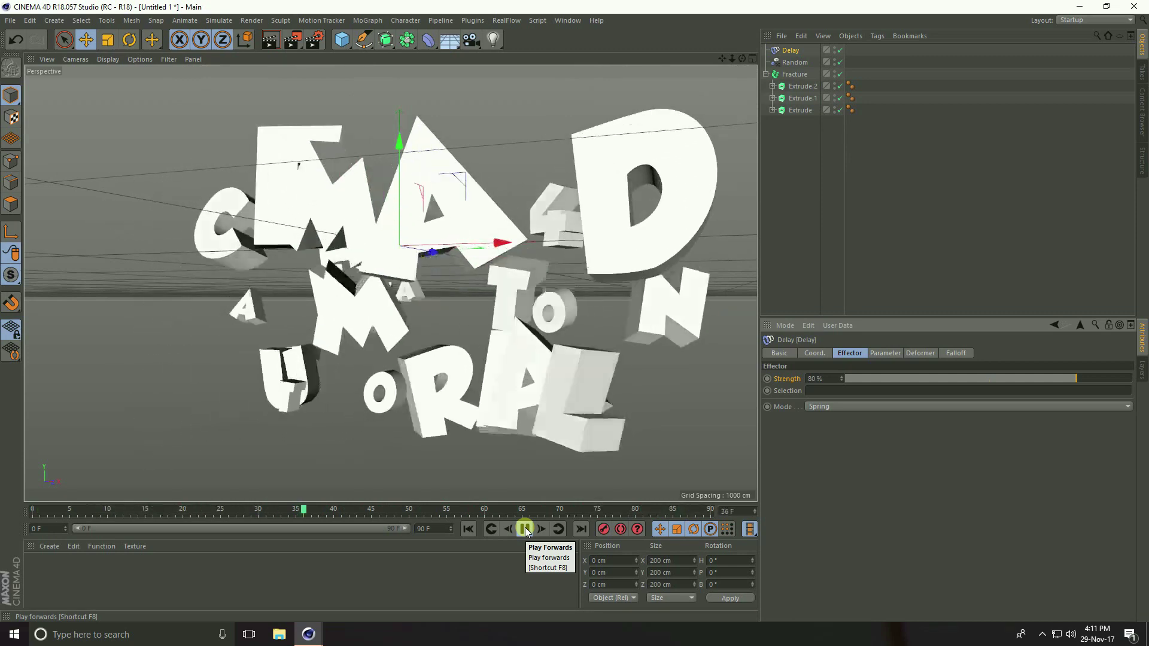
{"action": "left_click", "coordinate": [525, 527]}
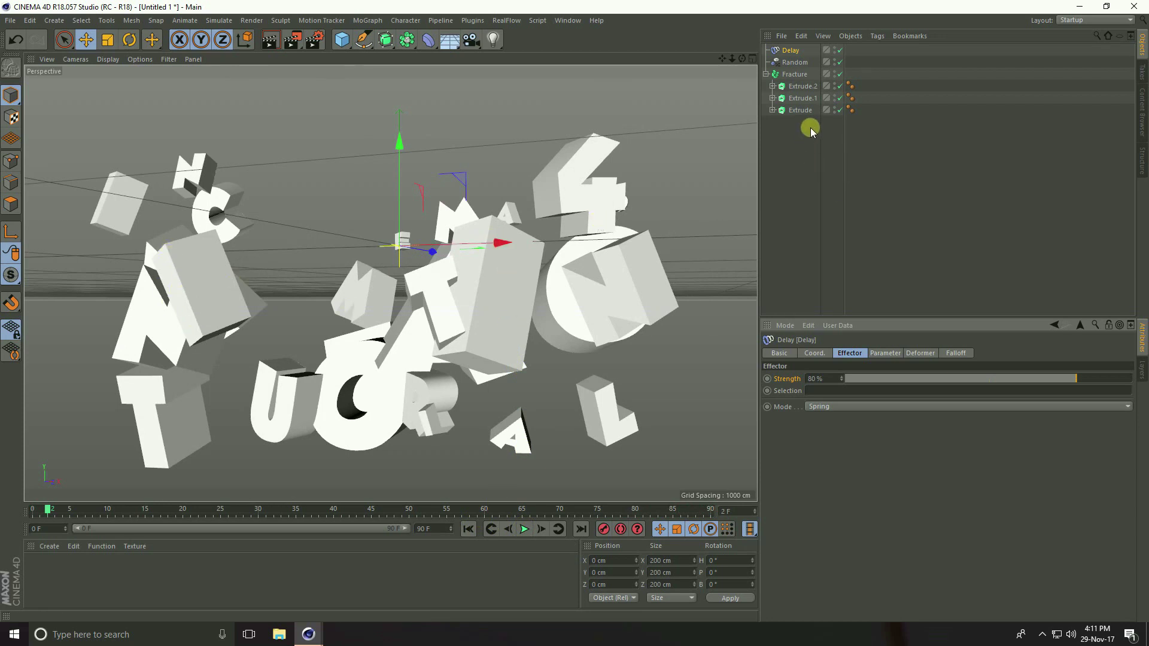
Give all three Extrude objects a Fillet Cap at the start with 3 steps, and preview the animation
{"action": "left_click_drag", "start_coordinate": [809, 128], "coordinate": [799, 83]}
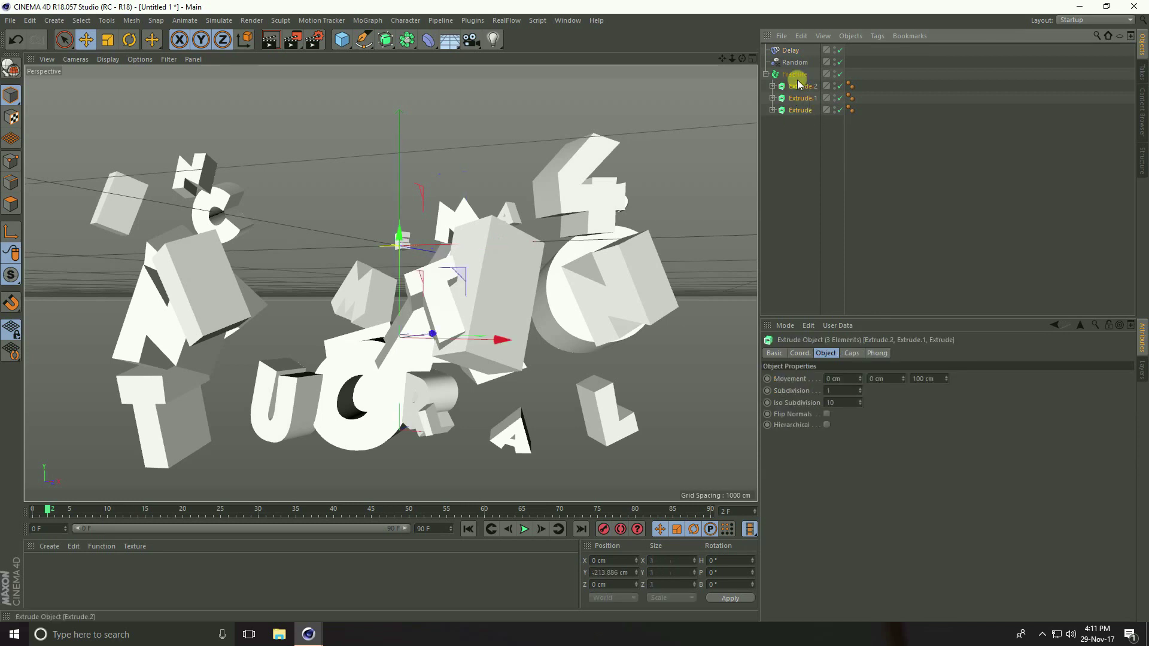
{"action": "left_click", "coordinate": [851, 354]}
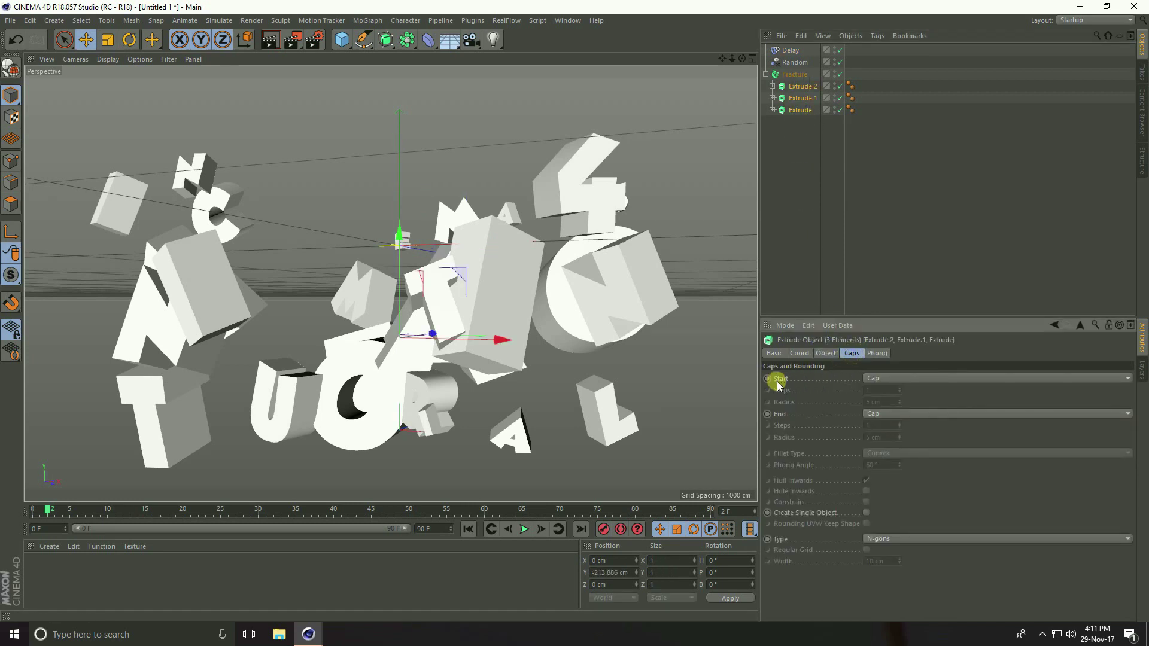
{"action": "left_click", "coordinate": [874, 379]}
{"action": "left_click", "coordinate": [892, 426]}
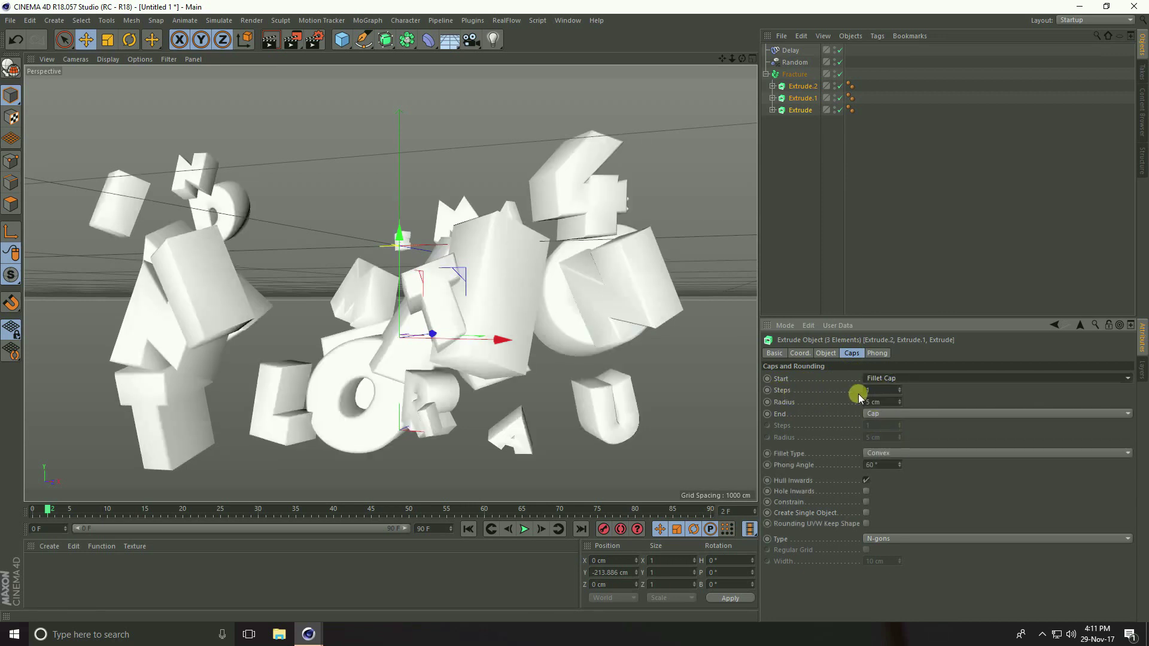
{"action": "left_click", "coordinate": [877, 390]}
{"action": "type", "text": "3"}
{"action": "key", "text": "Return"}
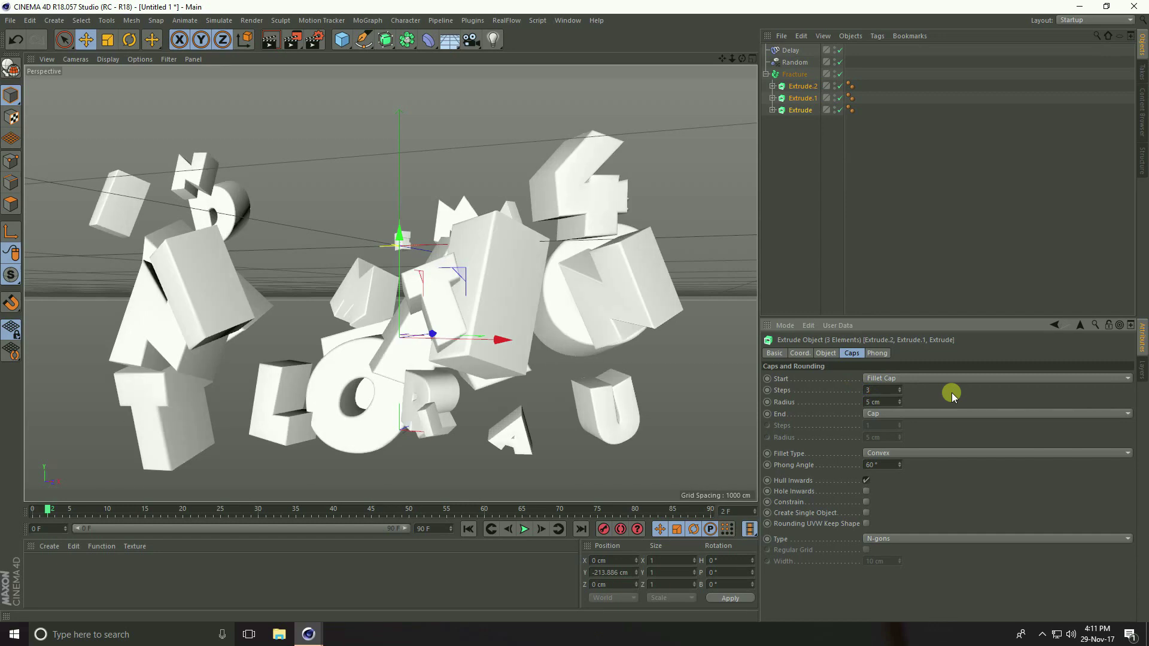
{"action": "left_click", "coordinate": [523, 529]}
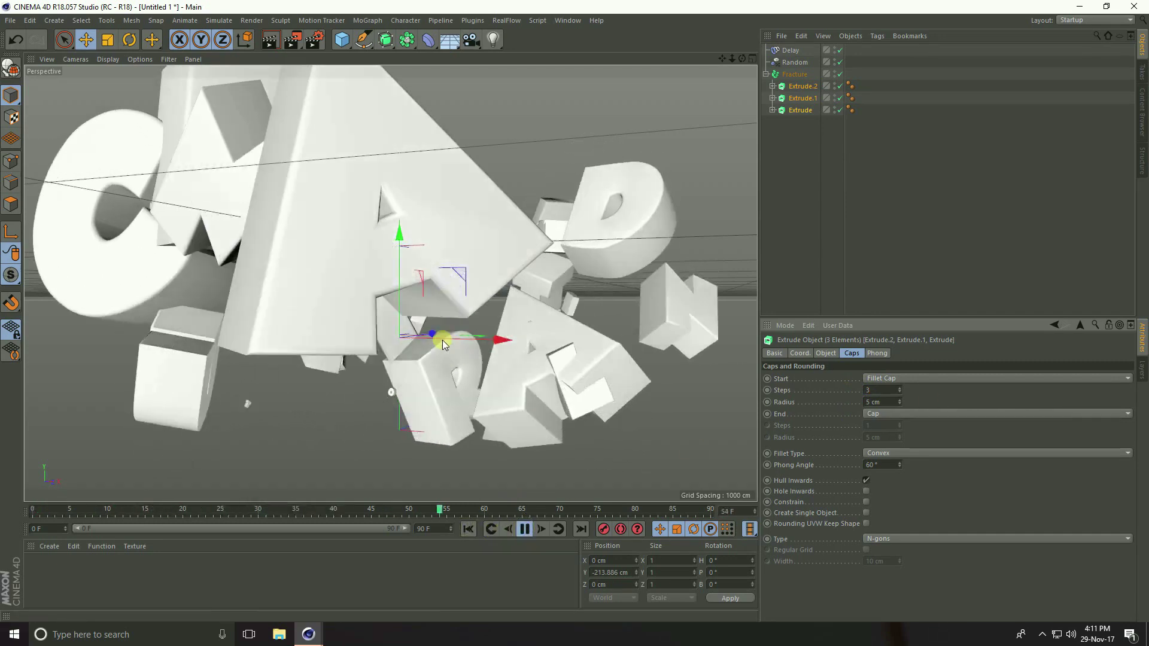
{"action": "left_click", "coordinate": [524, 529]}
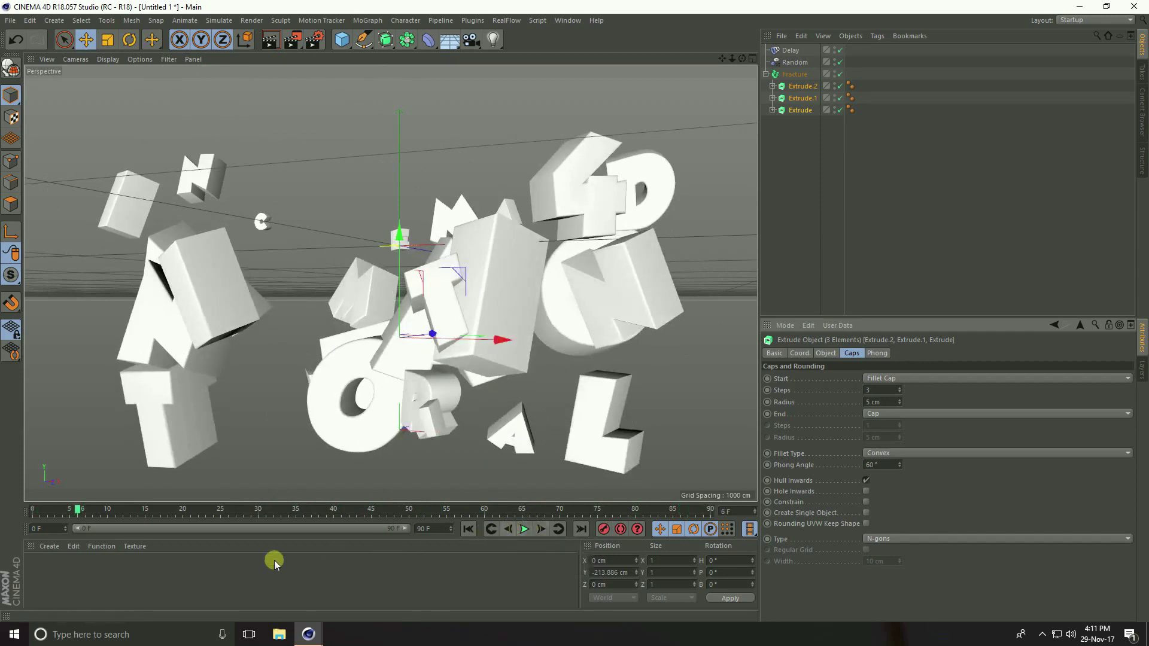
Create a new material and make its color bright yellow with hue 58°, saturation 100% and value 100%
{"action": "left_click", "coordinate": [47, 547]}
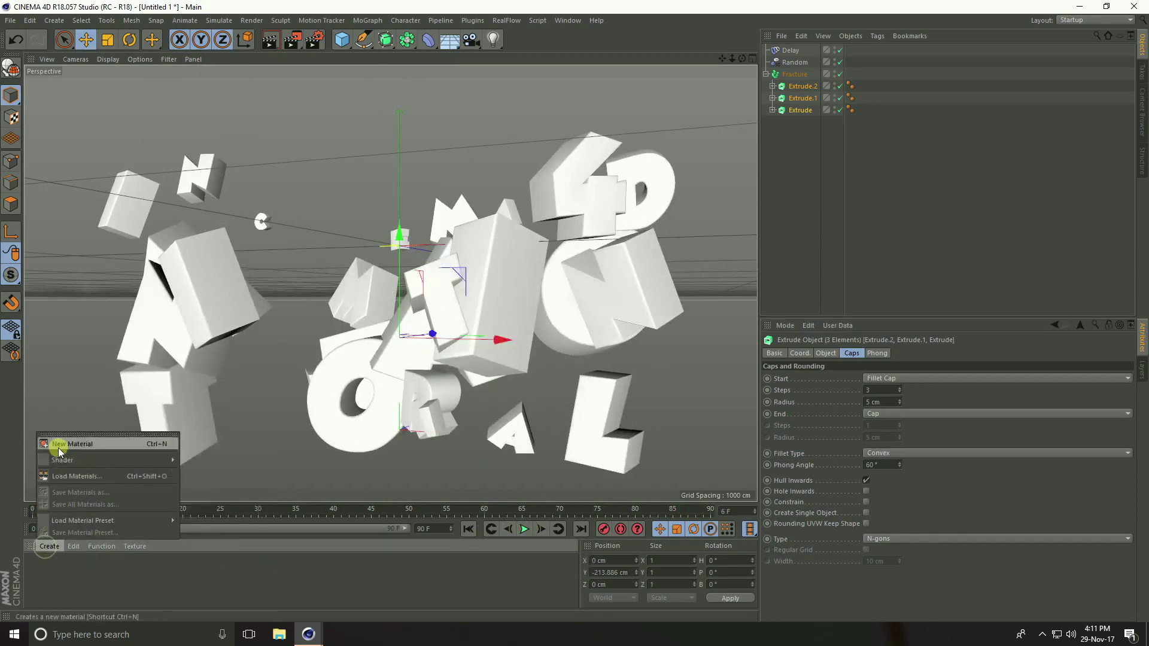
{"action": "left_click", "coordinate": [87, 448]}
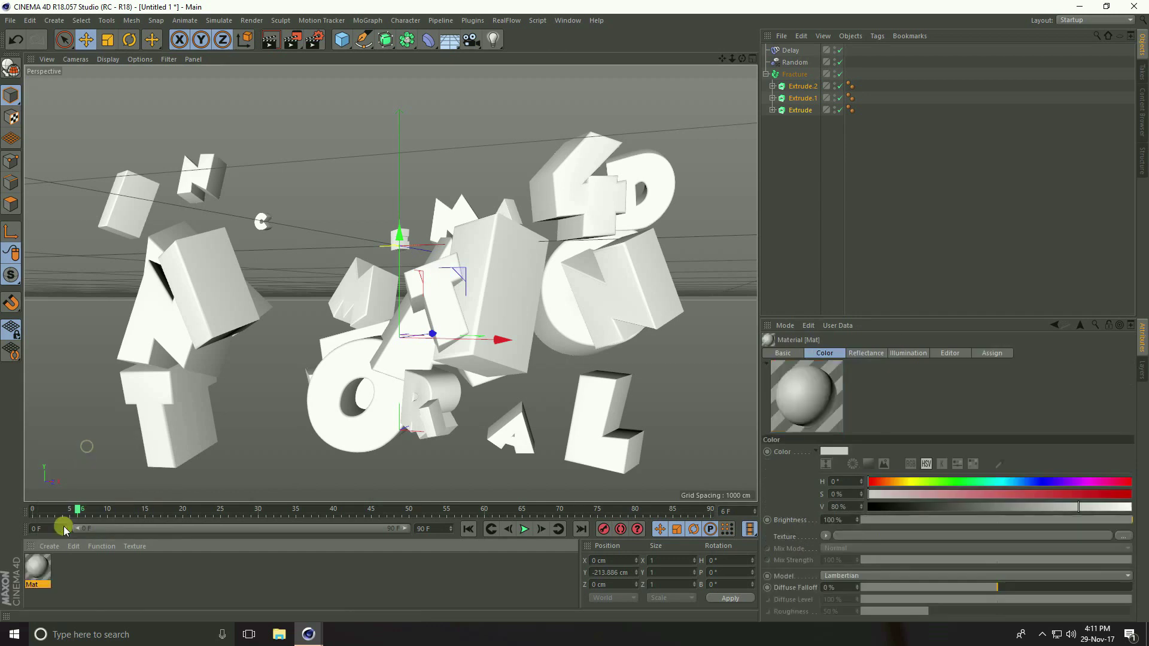
{"action": "double_click", "coordinate": [37, 572]}
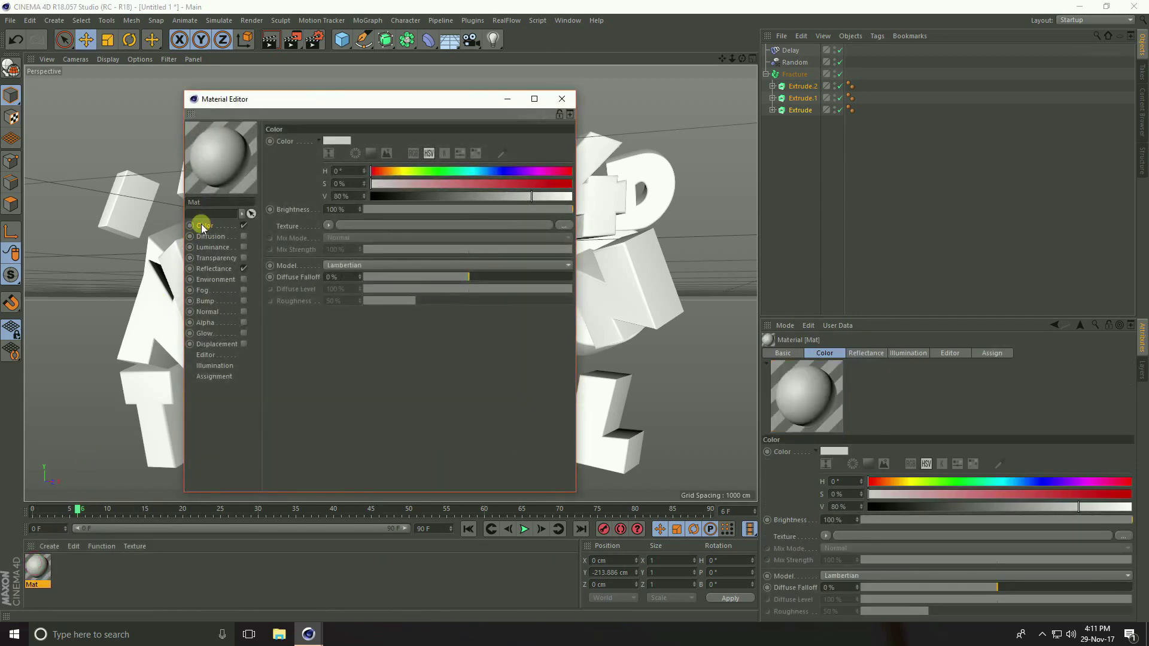
{"action": "left_click", "coordinate": [403, 171]}
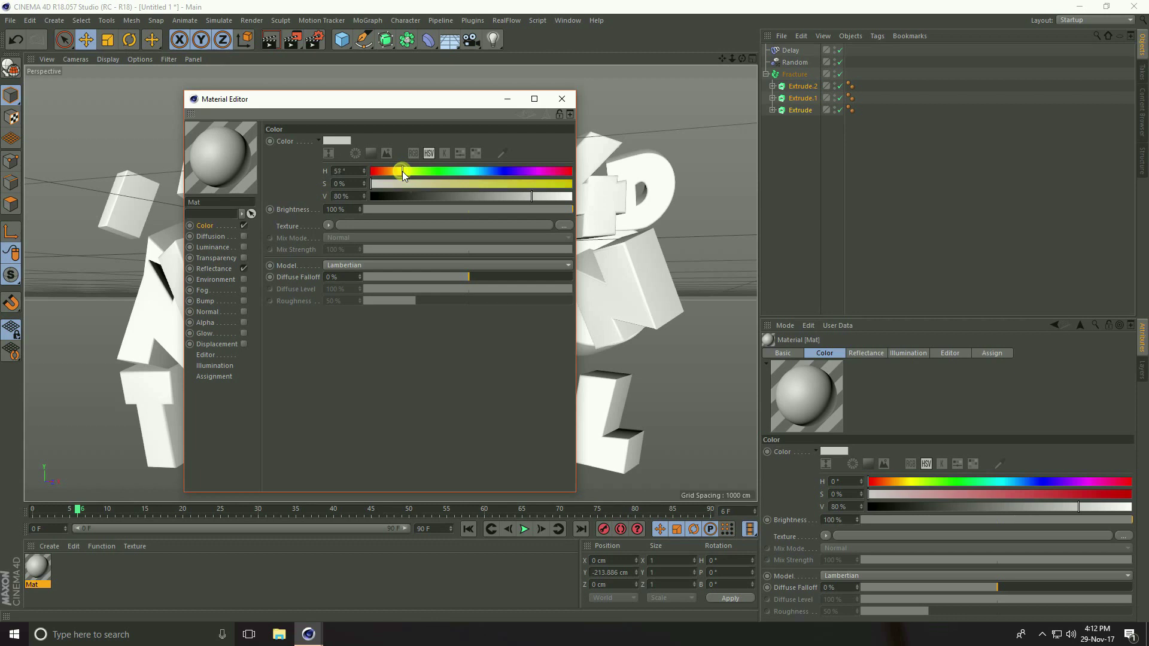
{"action": "left_click", "coordinate": [543, 183]}
{"action": "left_click", "coordinate": [556, 196]}
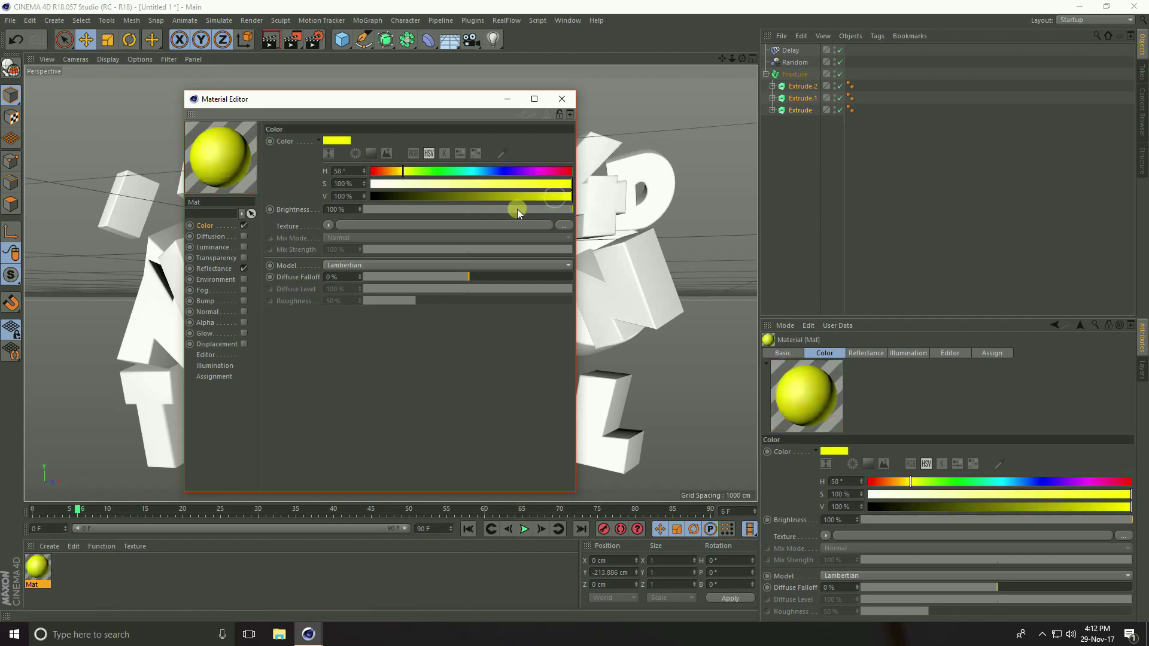
Add a Reflection (Legacy) layer with 30% layer color brightness to the yellow material and apply the material to the Extrude object
{"action": "left_click", "coordinate": [203, 270]}
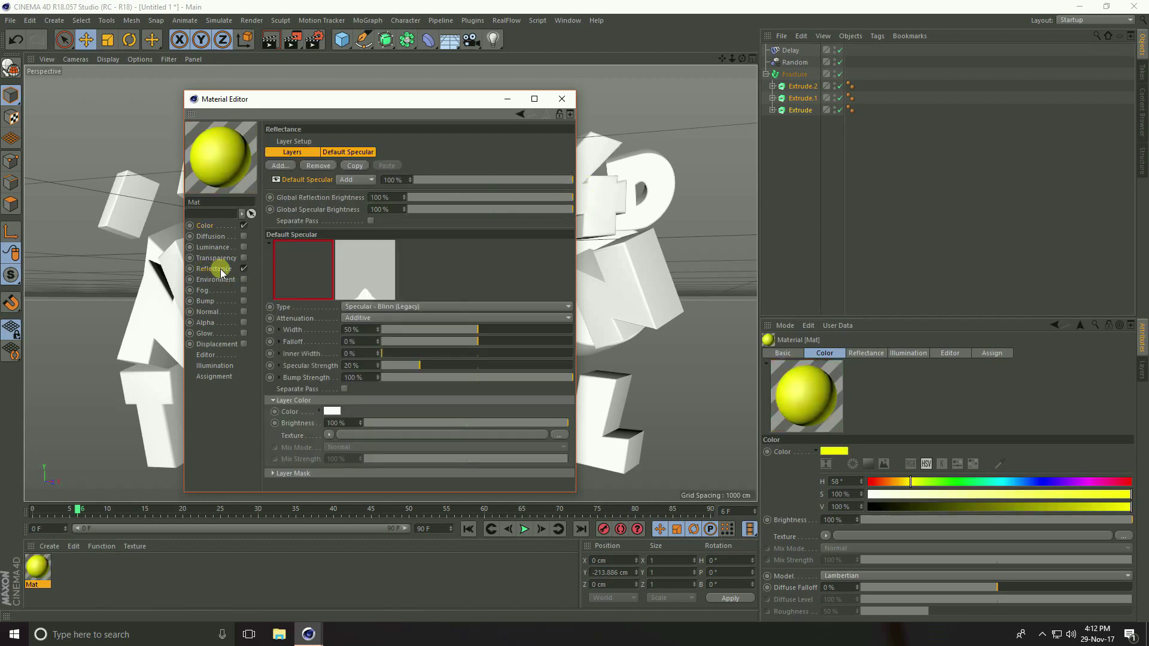
{"action": "left_click", "coordinate": [277, 167]}
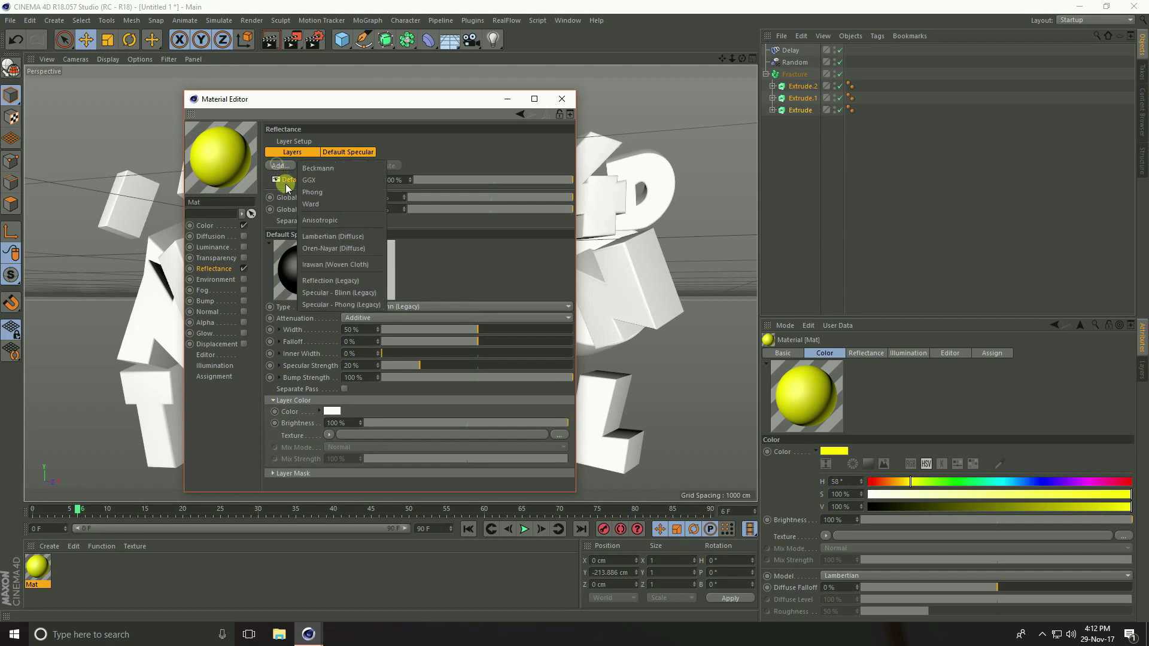
{"action": "left_click", "coordinate": [366, 279]}
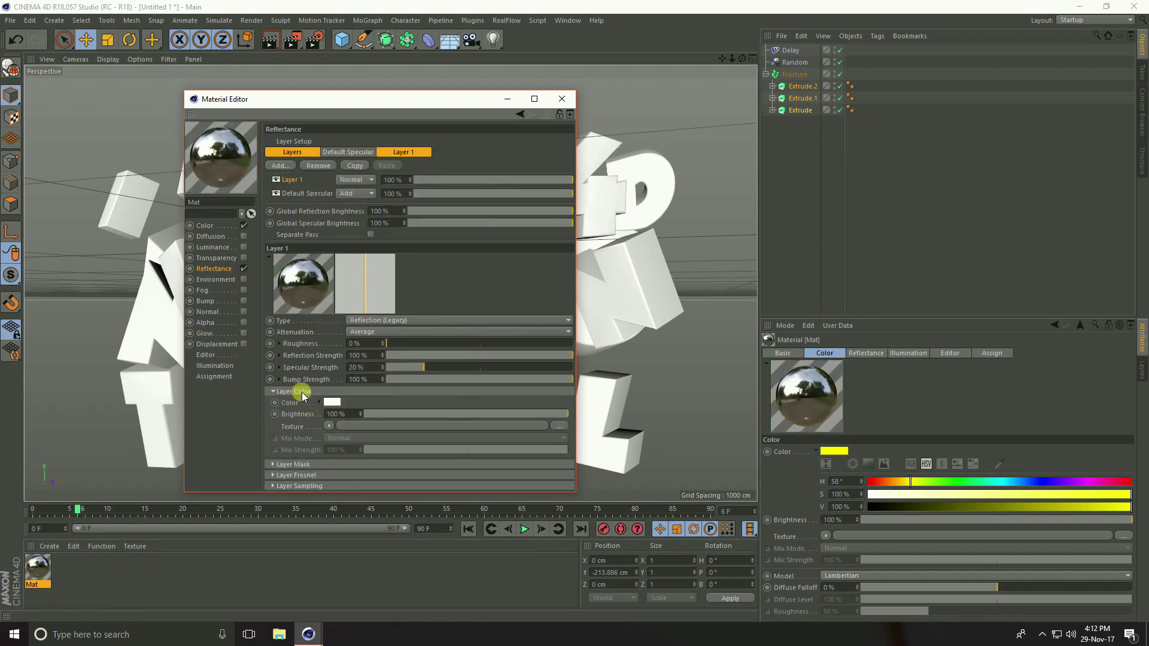
{"action": "left_click", "coordinate": [349, 412]}
{"action": "type", "text": "30"}
{"action": "key", "text": "Return"}
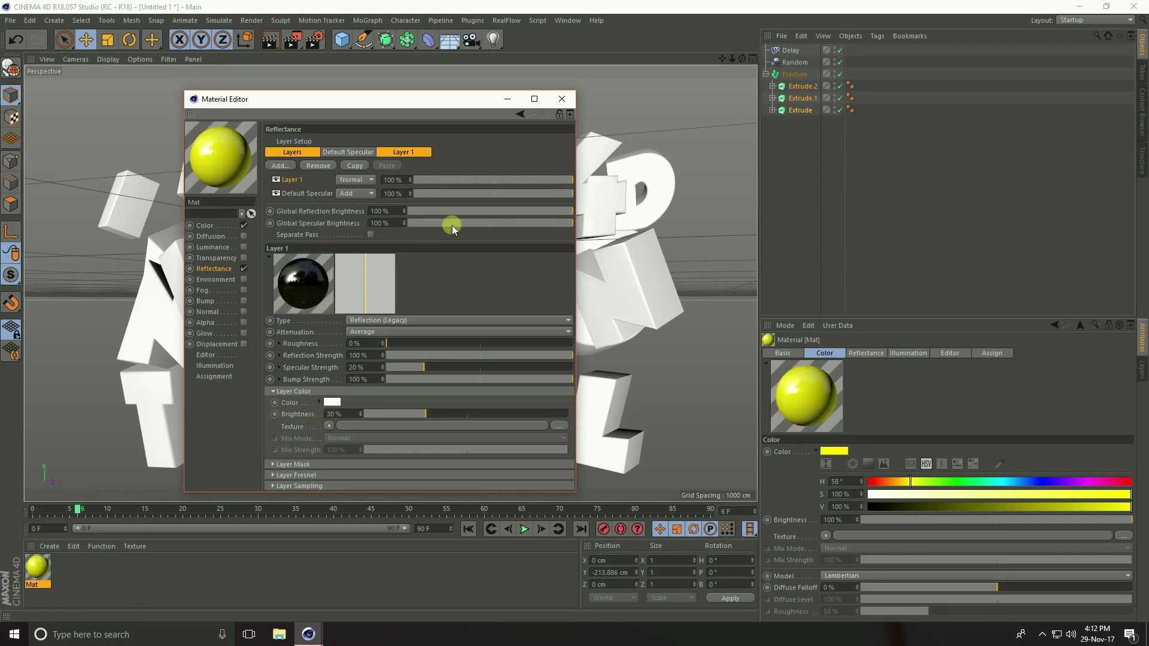
{"action": "left_click", "coordinate": [562, 98]}
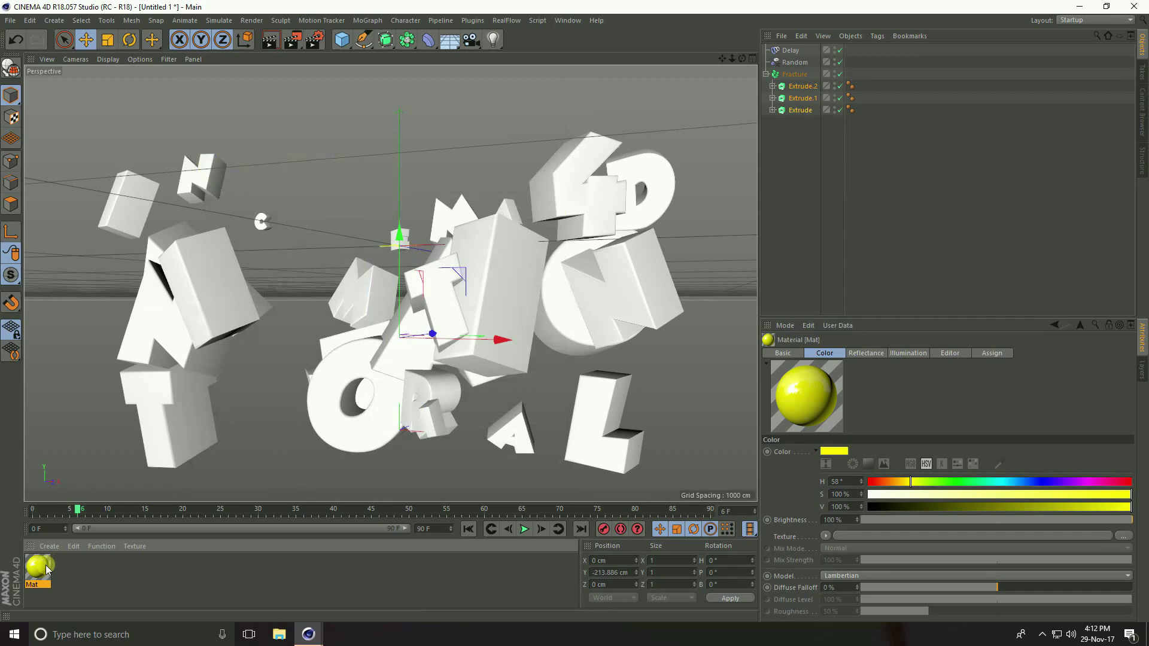
{"action": "left_click_drag", "start_coordinate": [38, 569], "coordinate": [802, 110]}
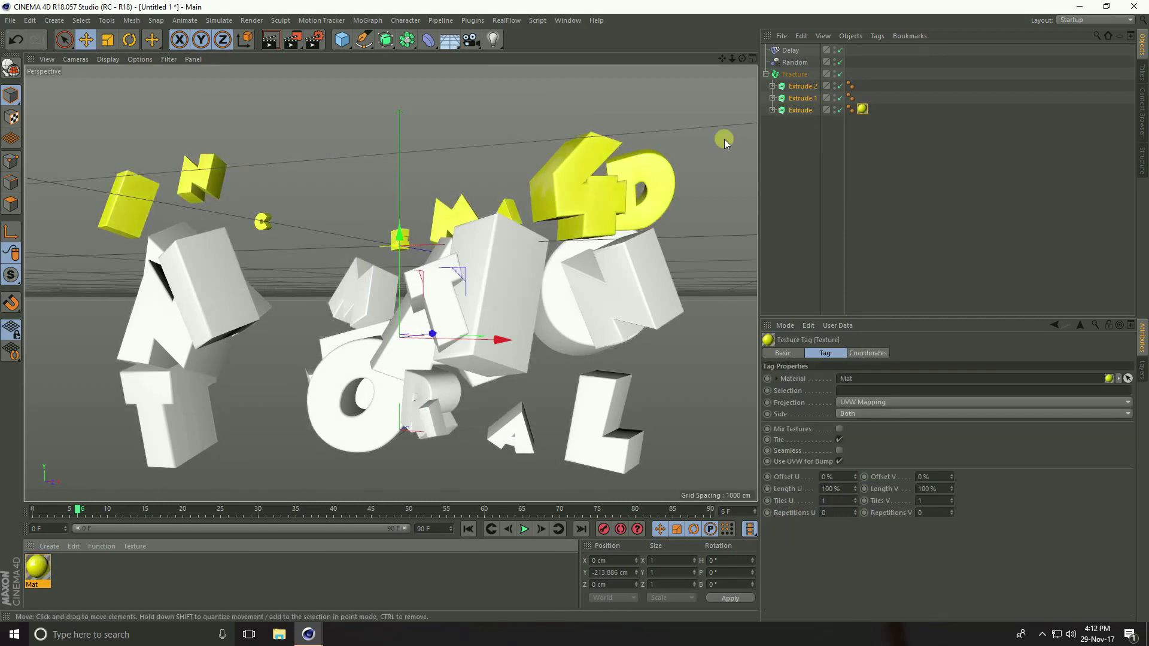
Make a red copy of the yellow material with hue 360° and apply it to the Extrude.1 object
{"action": "left_click", "coordinate": [35, 574]}
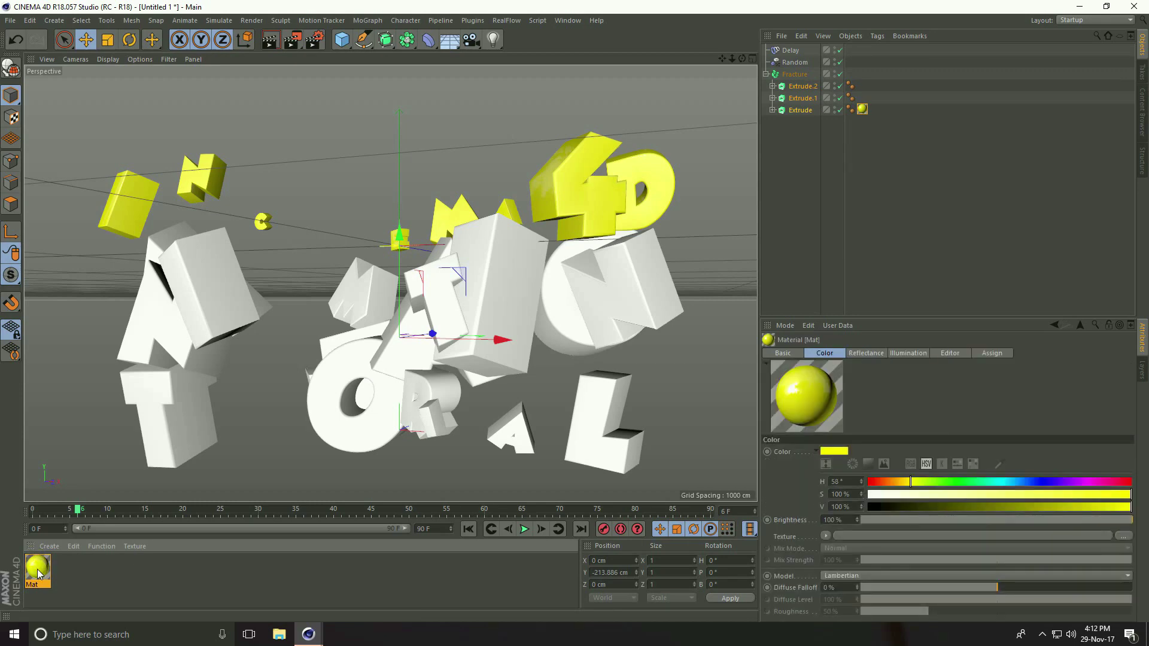
{"action": "key", "text": "ctrl+c"}
{"action": "key", "text": "ctrl+v"}
{"action": "double_click", "coordinate": [37, 570]}
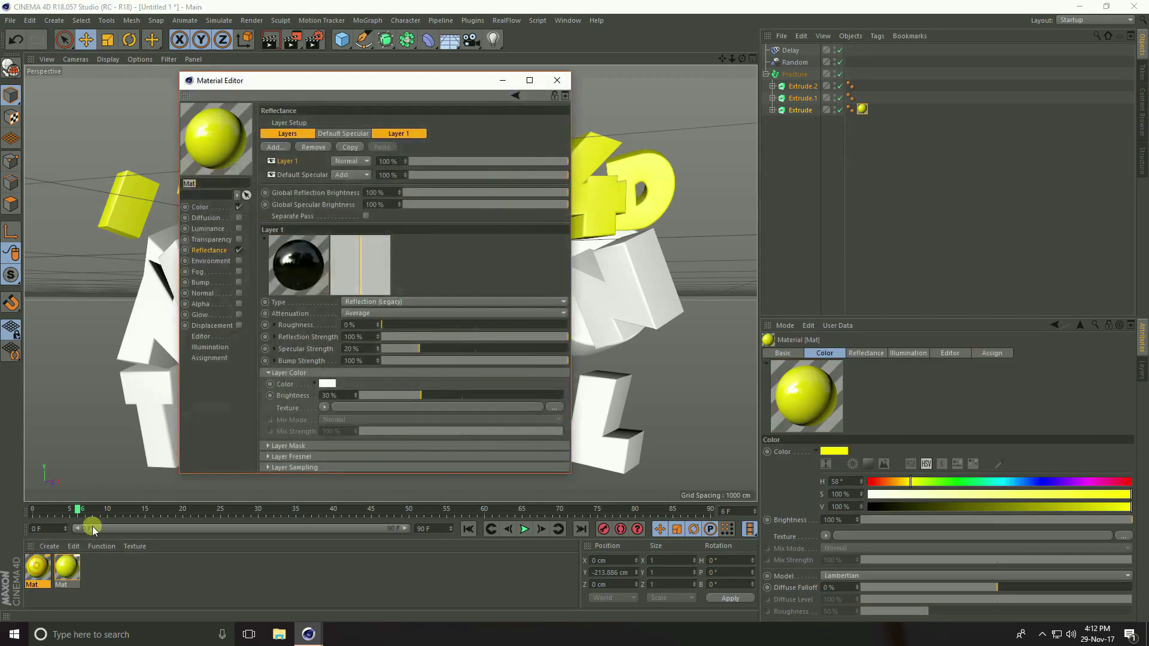
{"action": "left_click", "coordinate": [210, 207]}
{"action": "left_click_drag", "start_coordinate": [398, 153], "coordinate": [579, 149]}
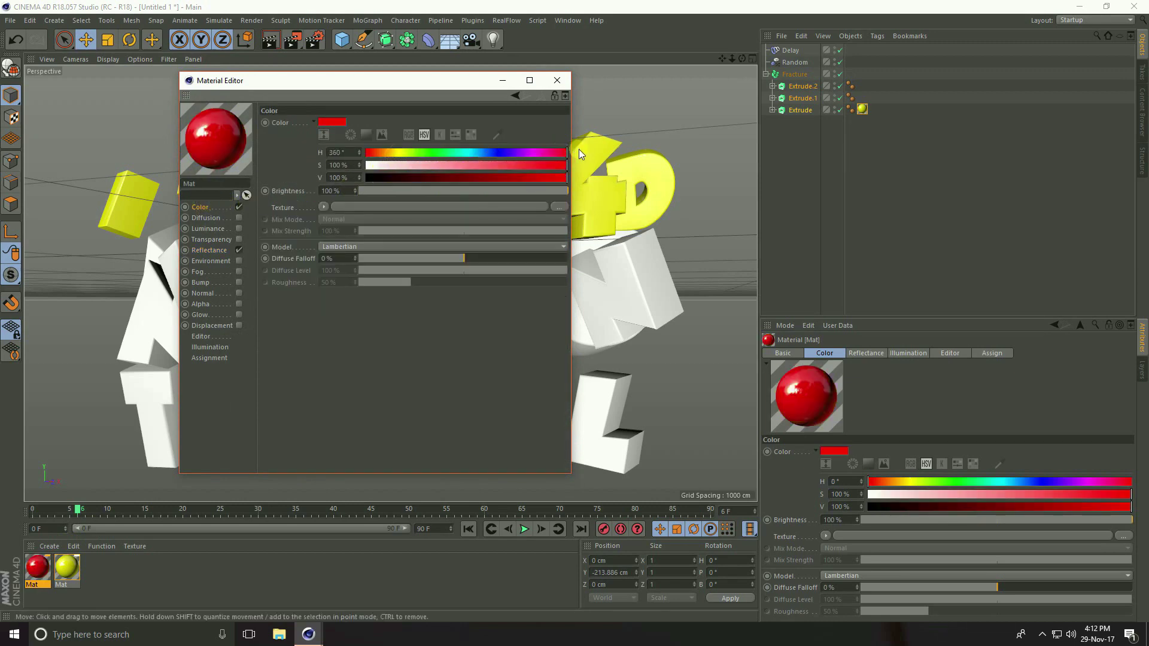
{"action": "left_click", "coordinate": [560, 81]}
{"action": "left_click_drag", "start_coordinate": [37, 570], "coordinate": [781, 95]}
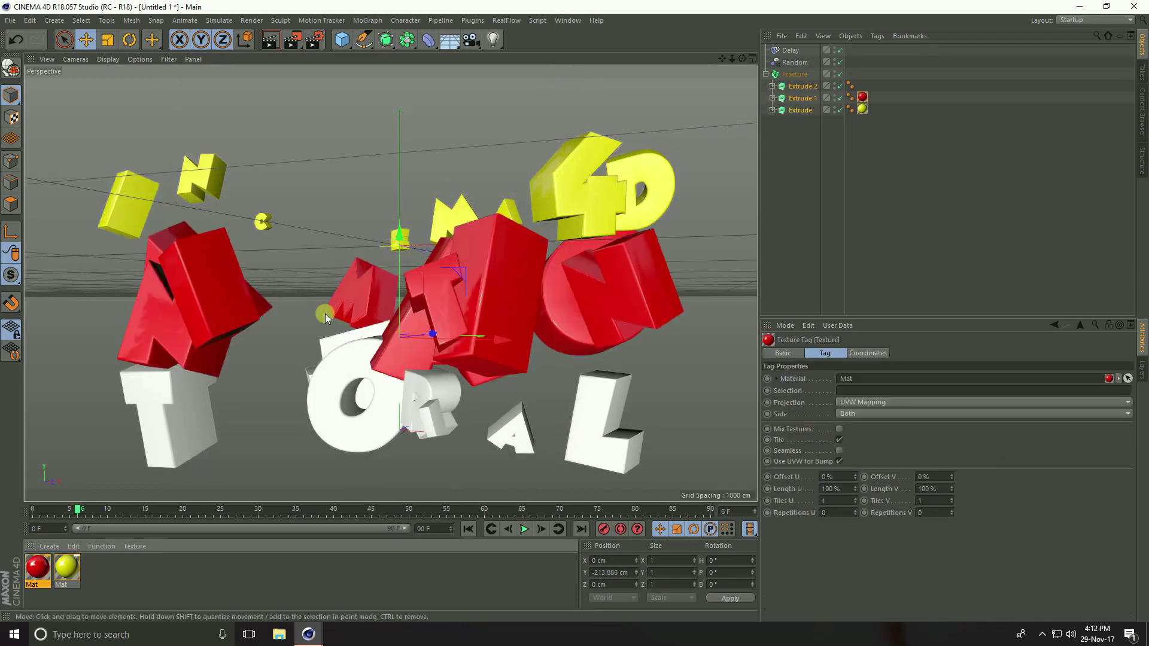
Make a light blue copy of the red material with hue 199° and apply it to the Extrude.2 object
{"action": "left_click", "coordinate": [33, 572]}
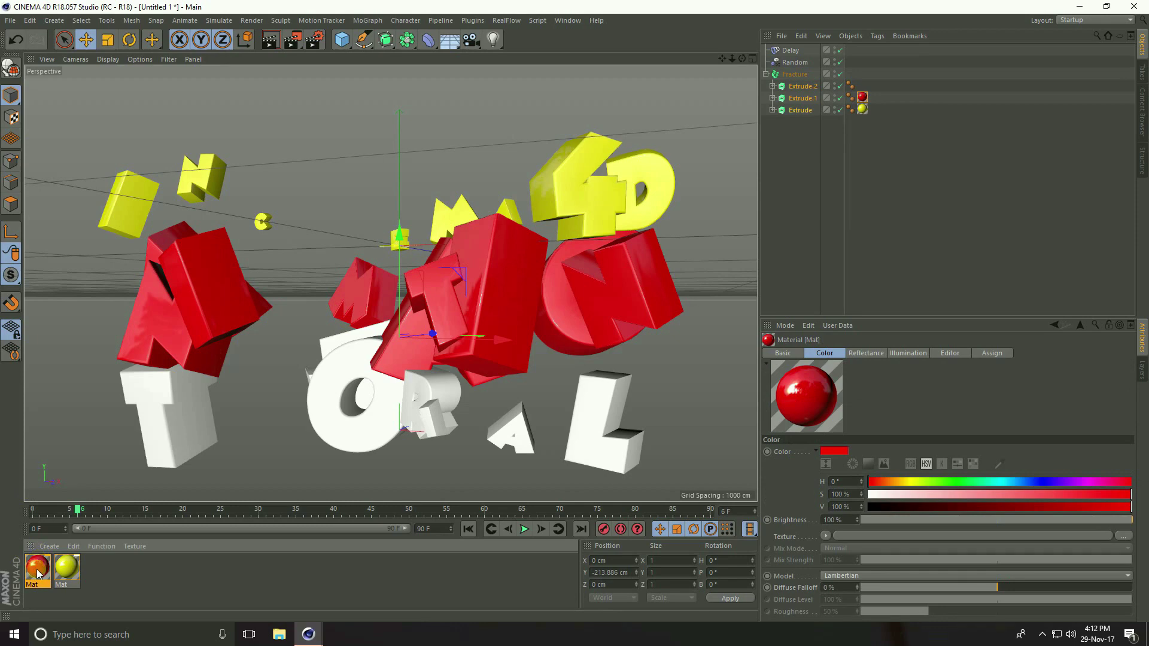
{"action": "key", "text": "ctrl+c"}
{"action": "key", "text": "ctrl+v"}
{"action": "double_click", "coordinate": [37, 573]}
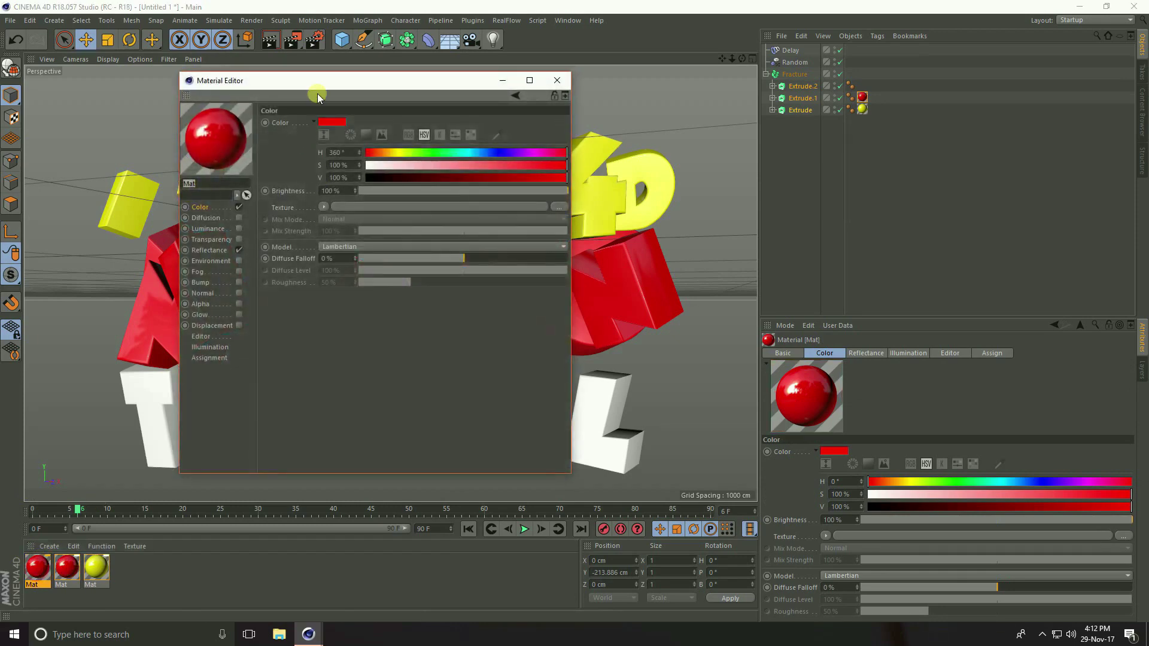
{"action": "left_click_drag", "start_coordinate": [472, 152], "coordinate": [476, 153]}
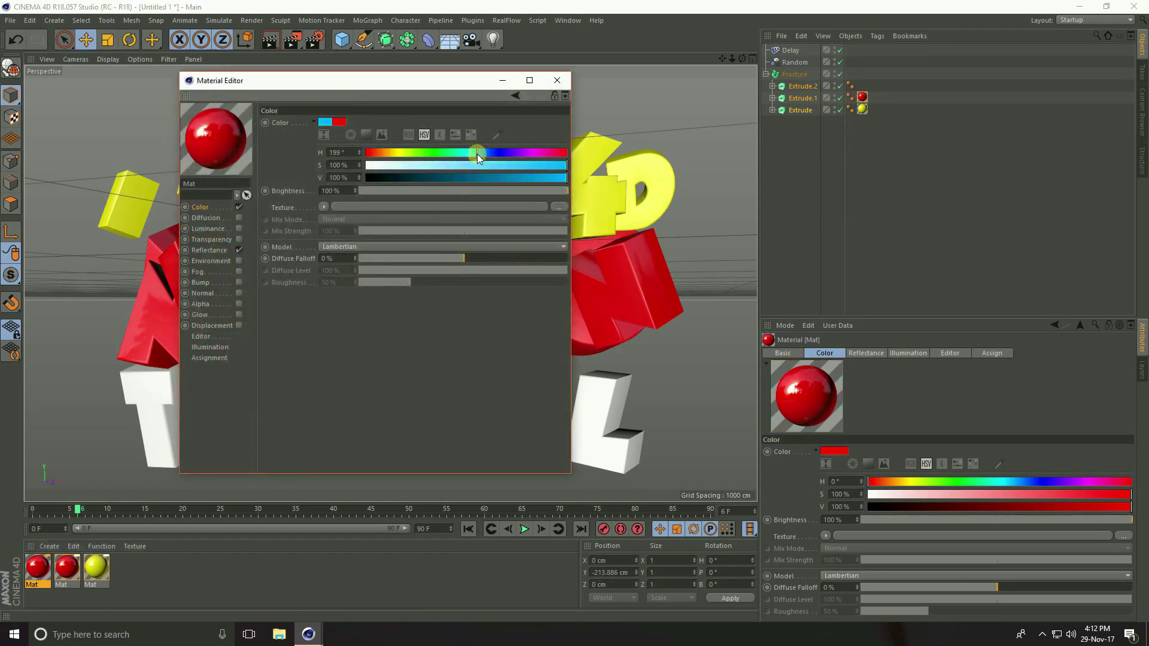
{"action": "left_click", "coordinate": [561, 77]}
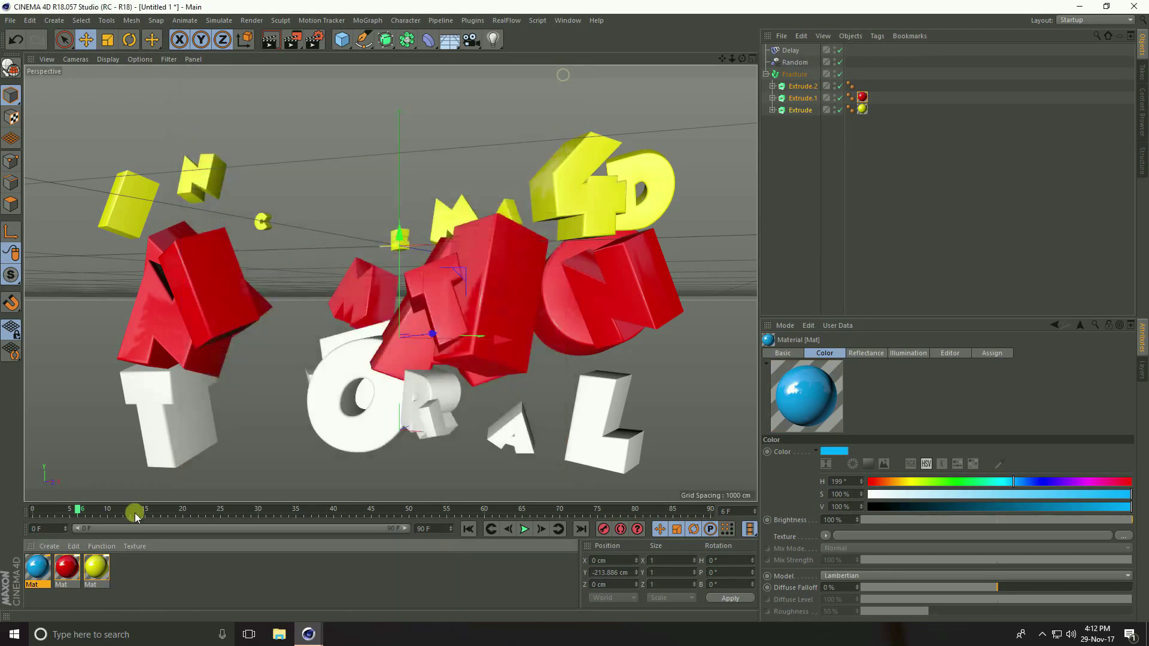
{"action": "left_click_drag", "start_coordinate": [45, 565], "coordinate": [811, 87]}
Add a Background object to the scene
{"action": "left_click_drag", "start_coordinate": [358, 342], "coordinate": [473, 369], "text": "alt"}
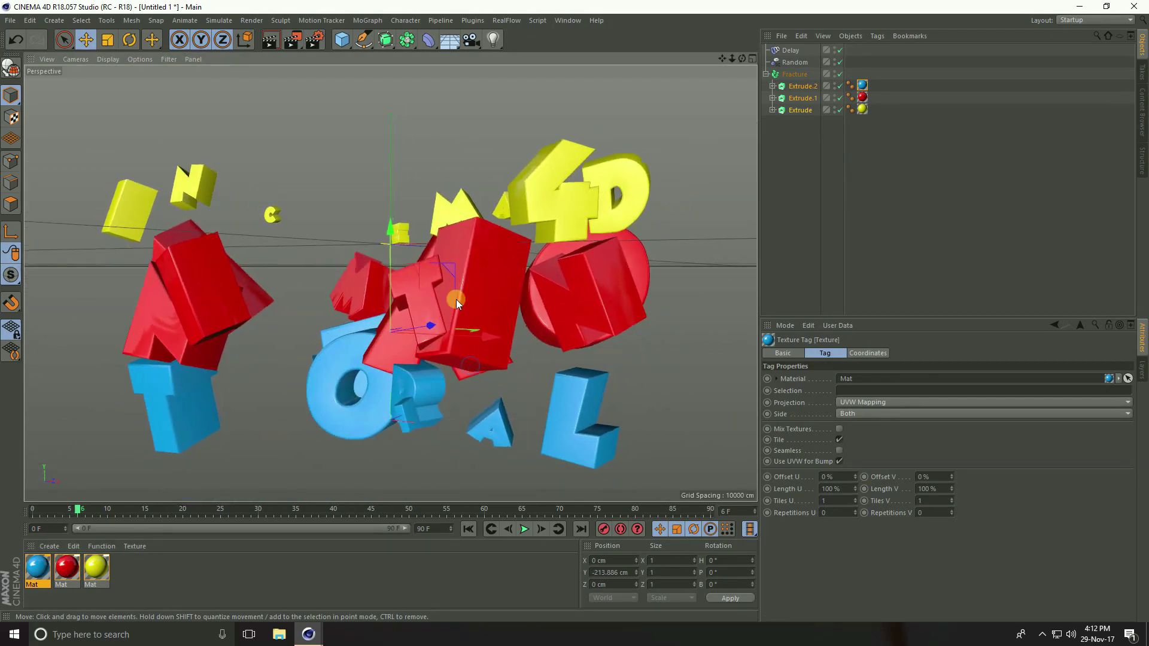
{"action": "left_click", "coordinate": [449, 39]}
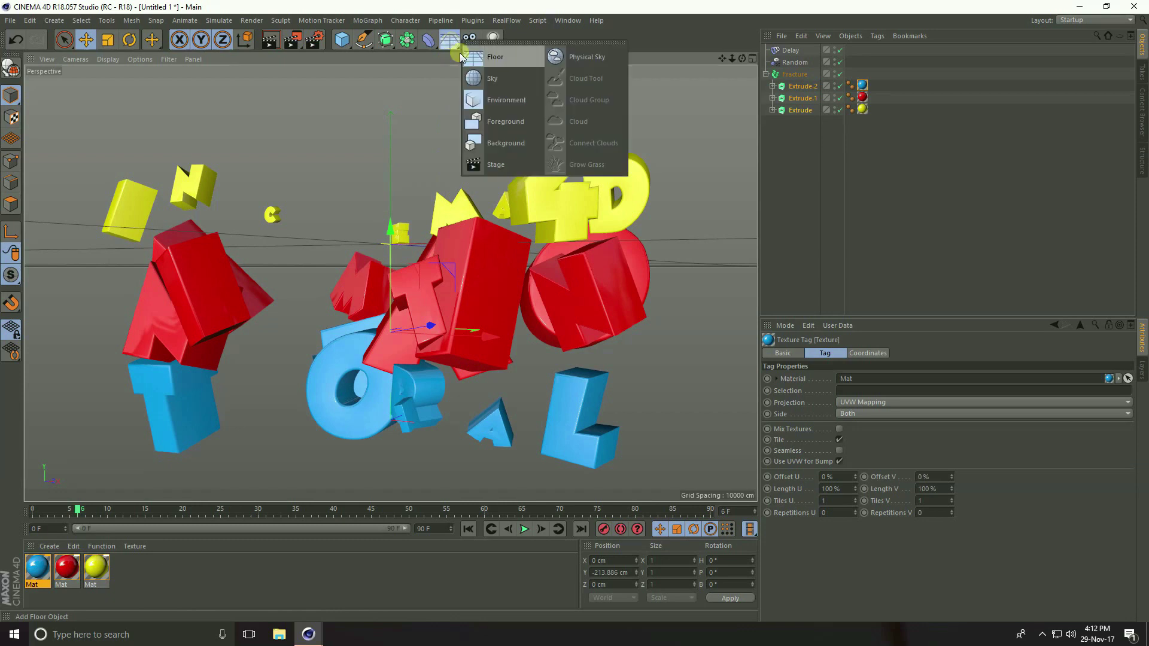
{"action": "left_click", "coordinate": [505, 143]}
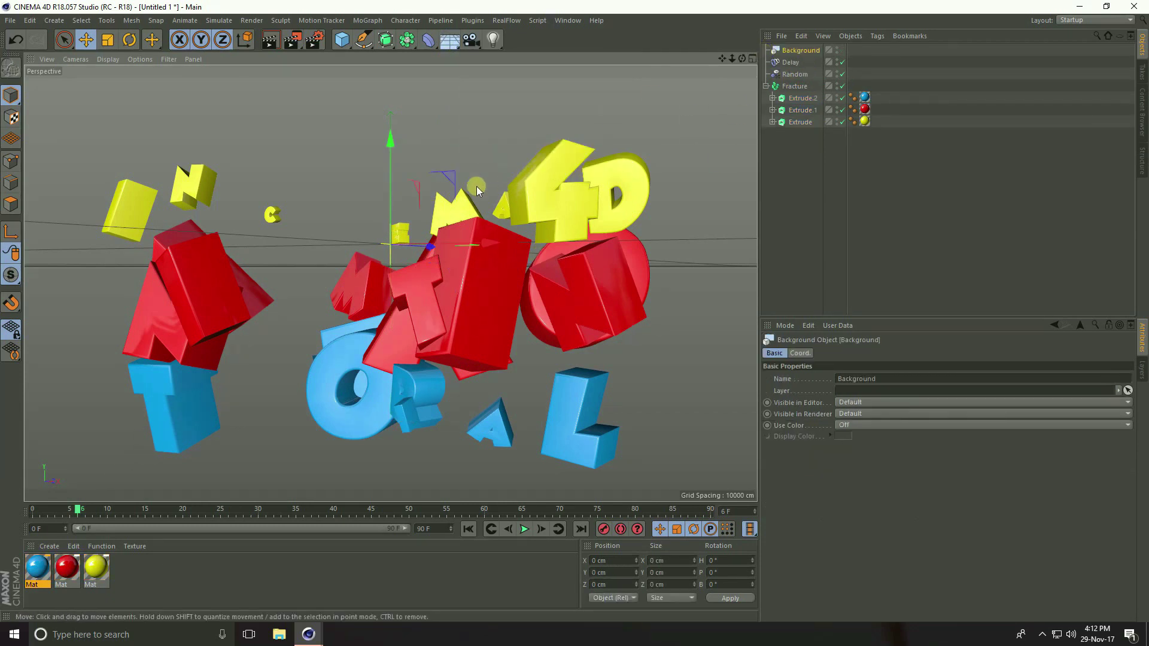
Create another new material and disable its reflectance channel
{"action": "left_click", "coordinate": [53, 549]}
{"action": "left_click", "coordinate": [63, 444]}
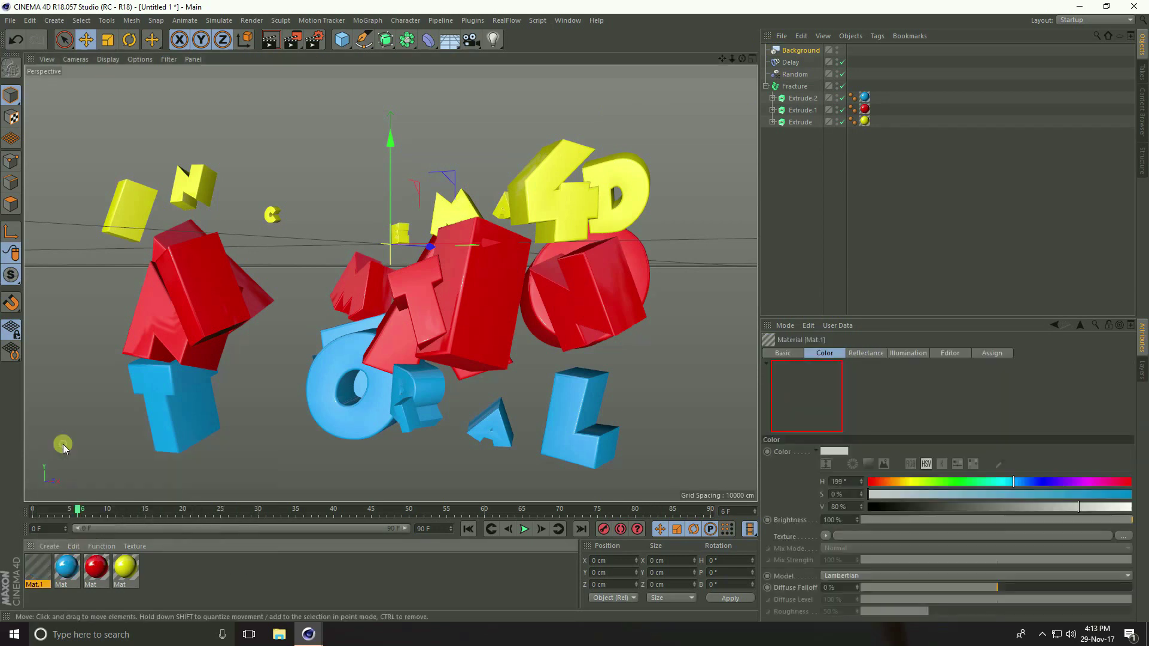
{"action": "double_click", "coordinate": [36, 573]}
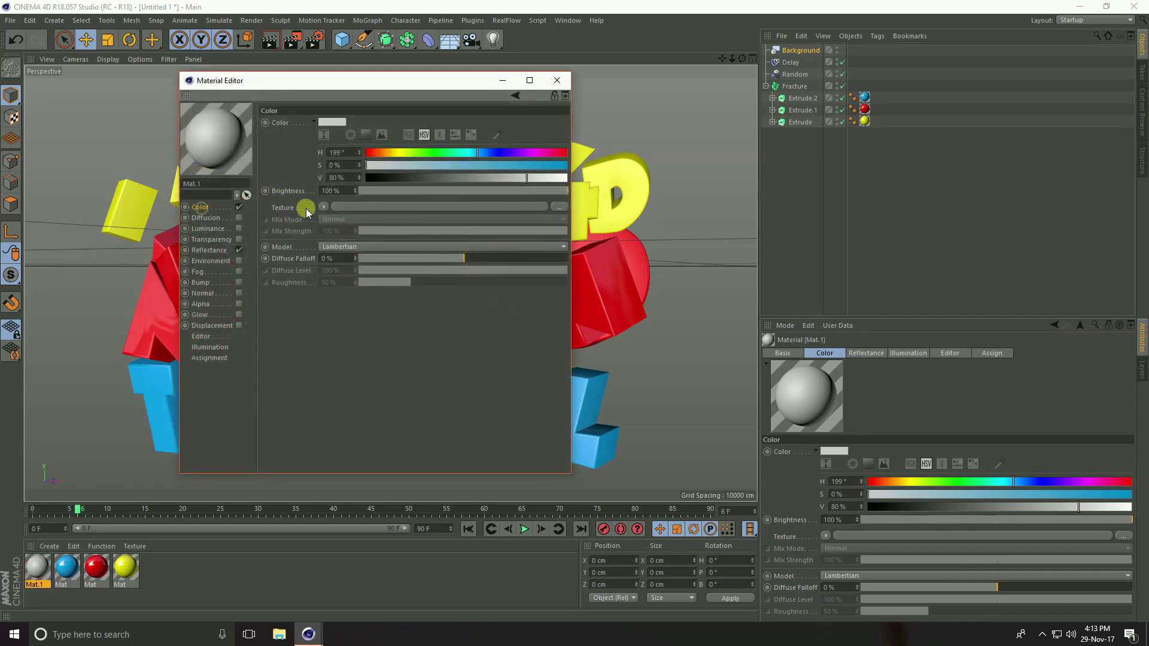
{"action": "left_click", "coordinate": [235, 252]}
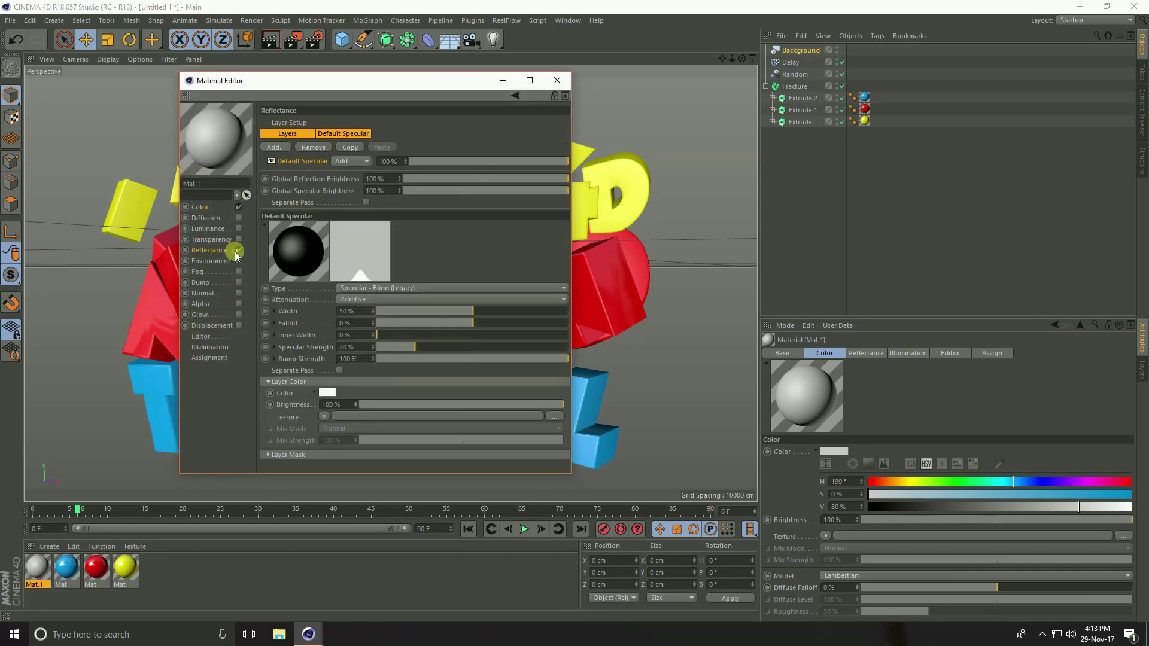
{"action": "left_click", "coordinate": [239, 249]}
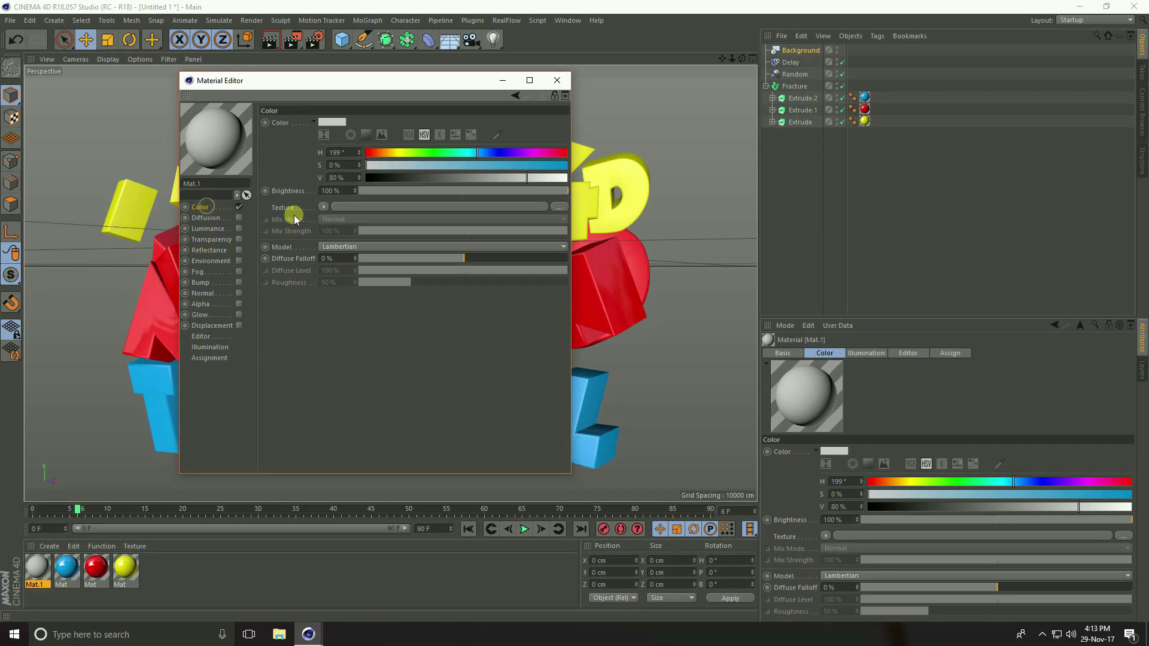
Load a Gradient shader into the new material's color texture and set the gradient type to 2D - Circular
{"action": "left_click", "coordinate": [323, 206]}
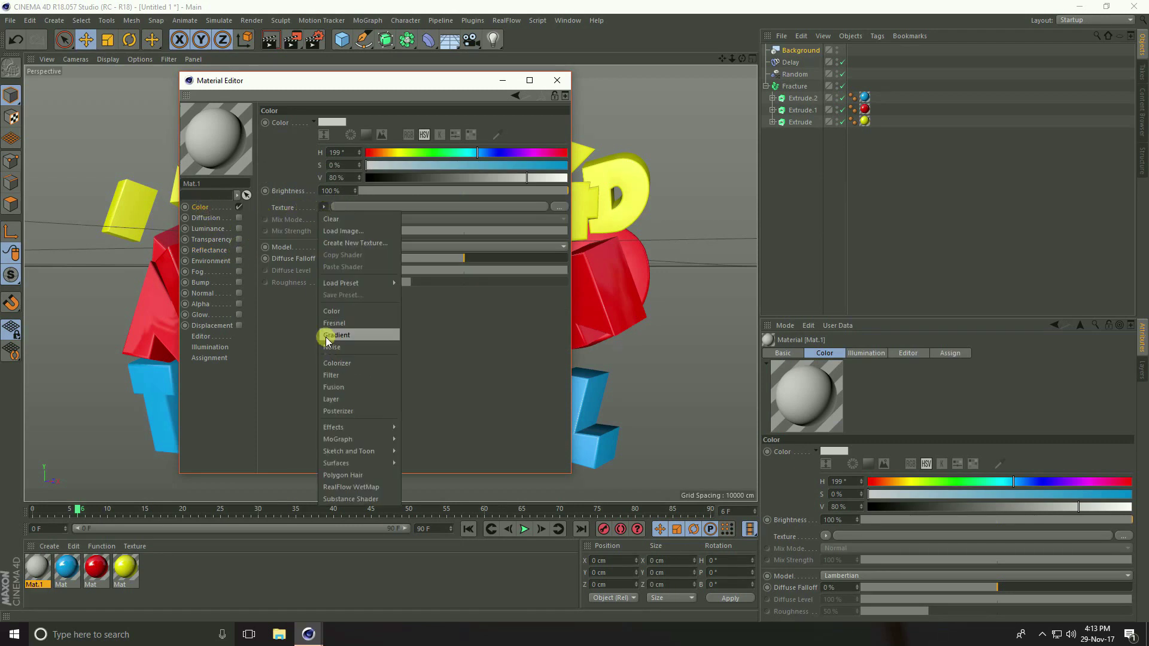
{"action": "left_click", "coordinate": [377, 335]}
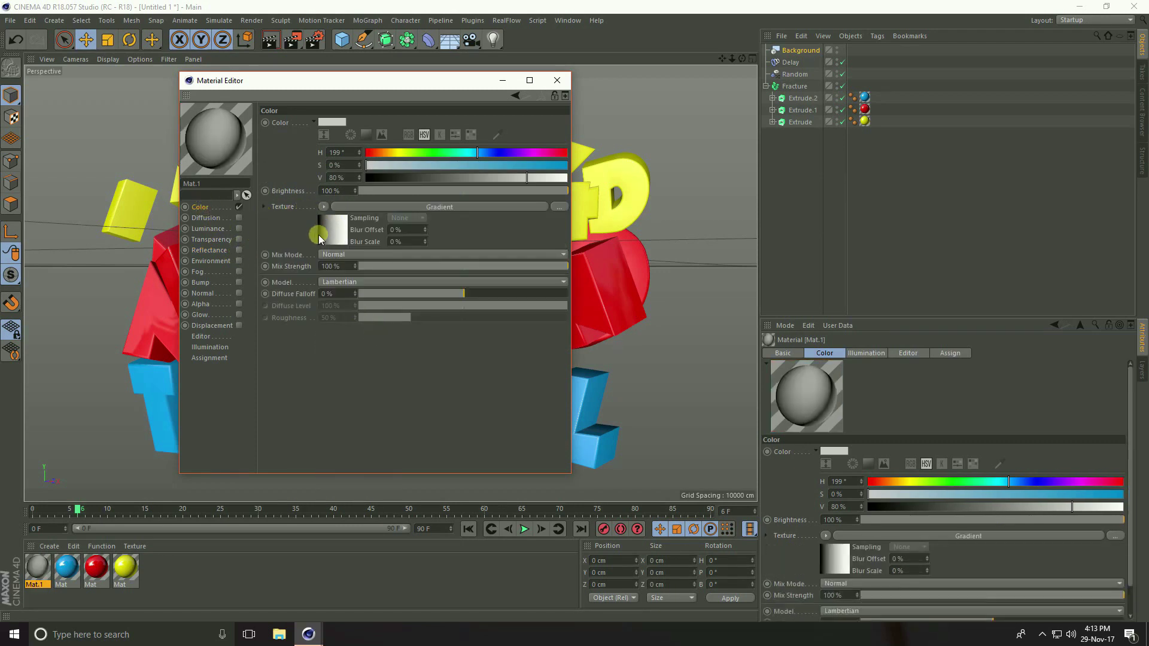
{"action": "left_click", "coordinate": [318, 234]}
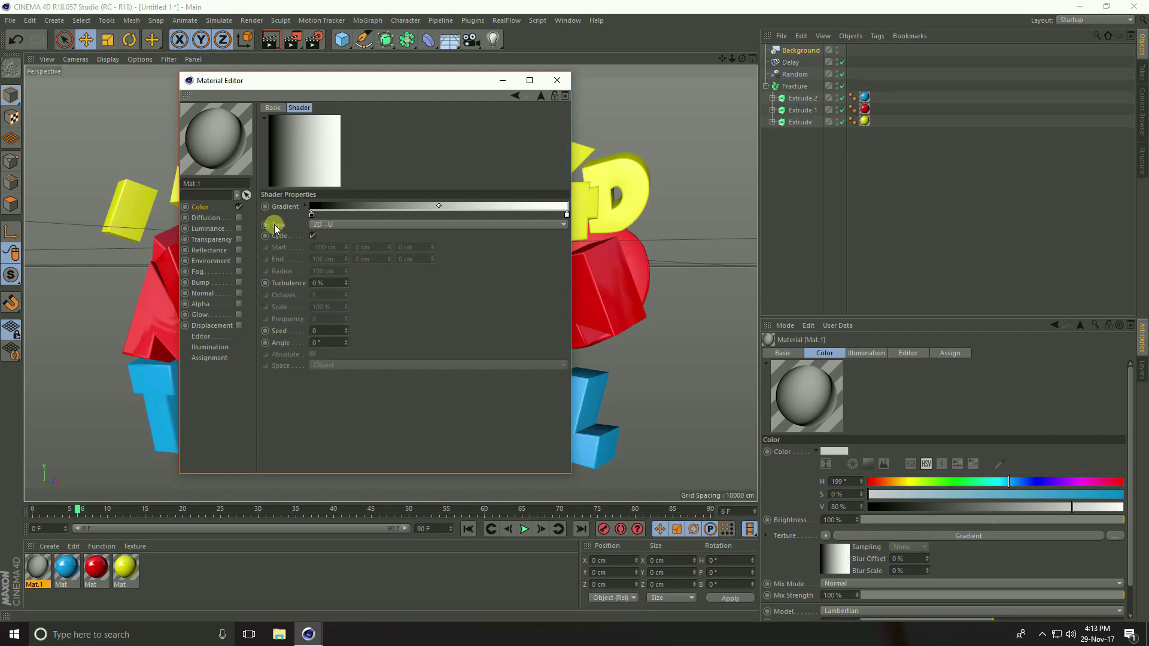
{"action": "left_click", "coordinate": [325, 223]}
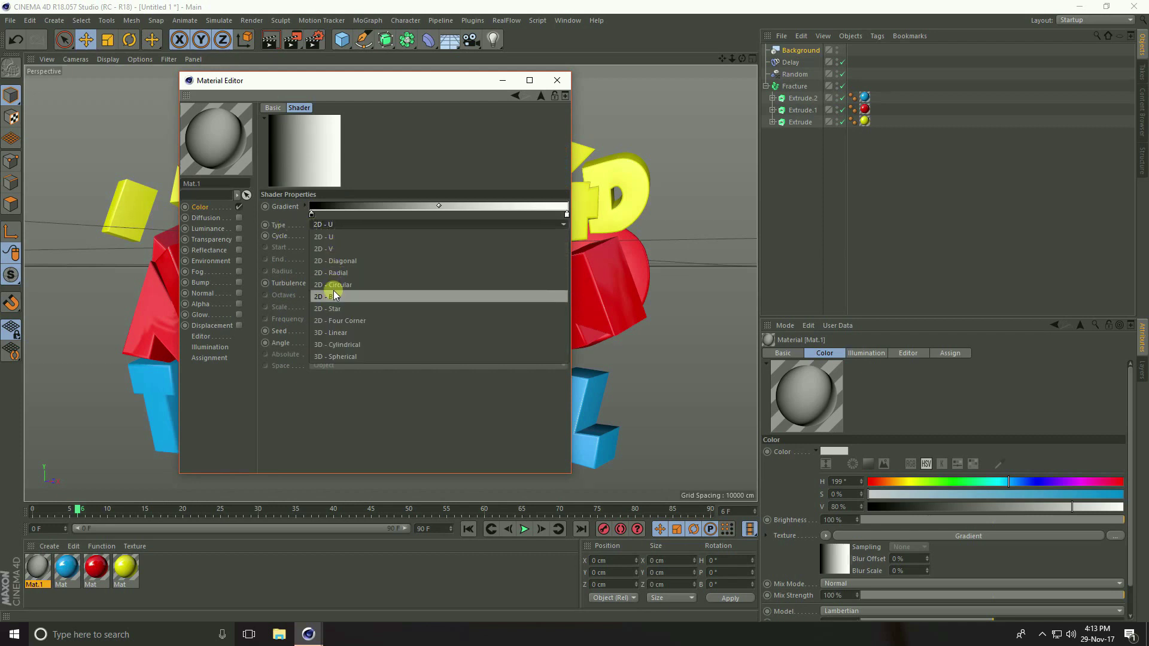
{"action": "left_click", "coordinate": [350, 283]}
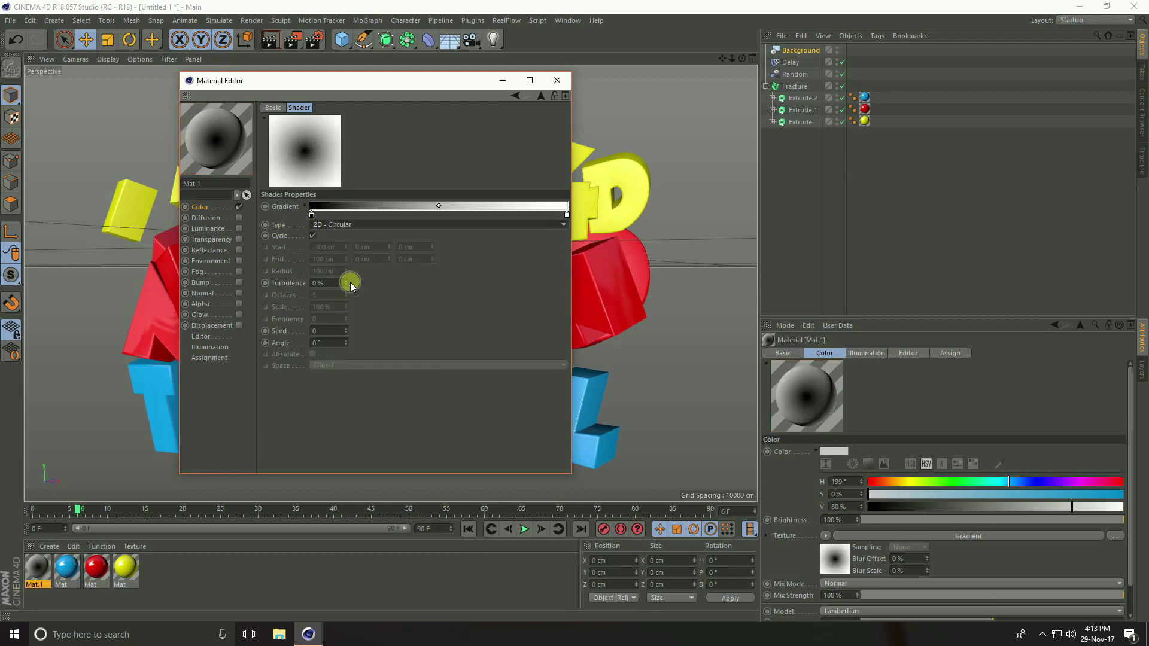
Set the gradient's starting black knot to red with hue 360°, saturation 100% and value 70%
{"action": "double_click", "coordinate": [311, 214]}
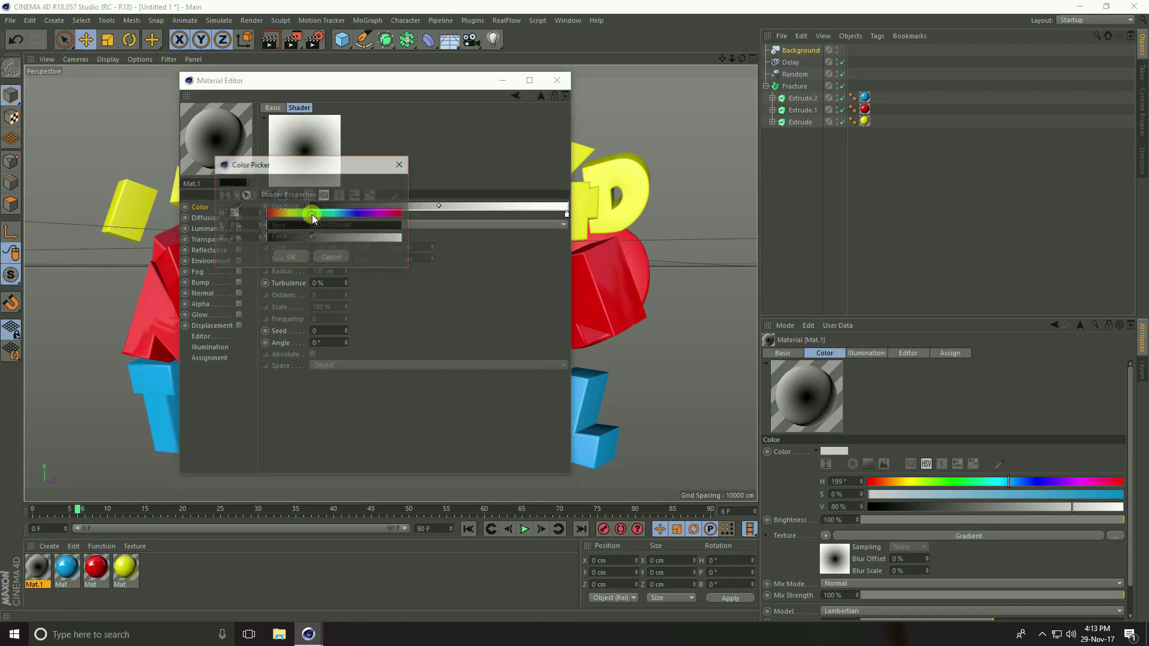
{"action": "left_click", "coordinate": [395, 227]}
{"action": "left_click_drag", "start_coordinate": [401, 215], "coordinate": [362, 238]}
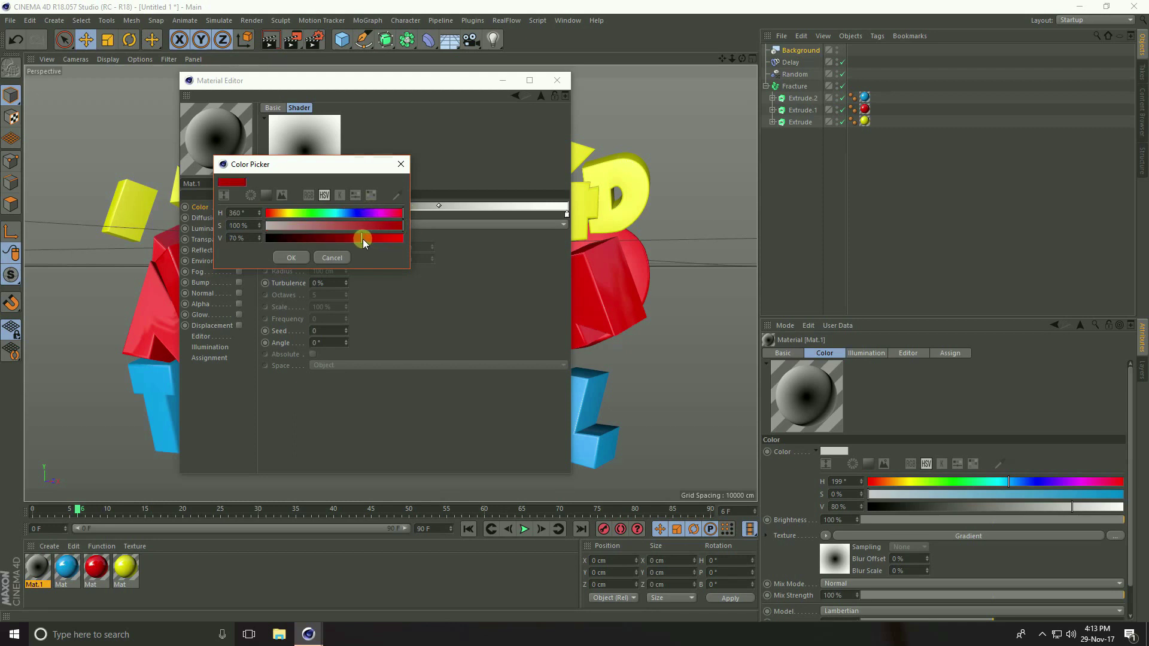
{"action": "left_click", "coordinate": [291, 257]}
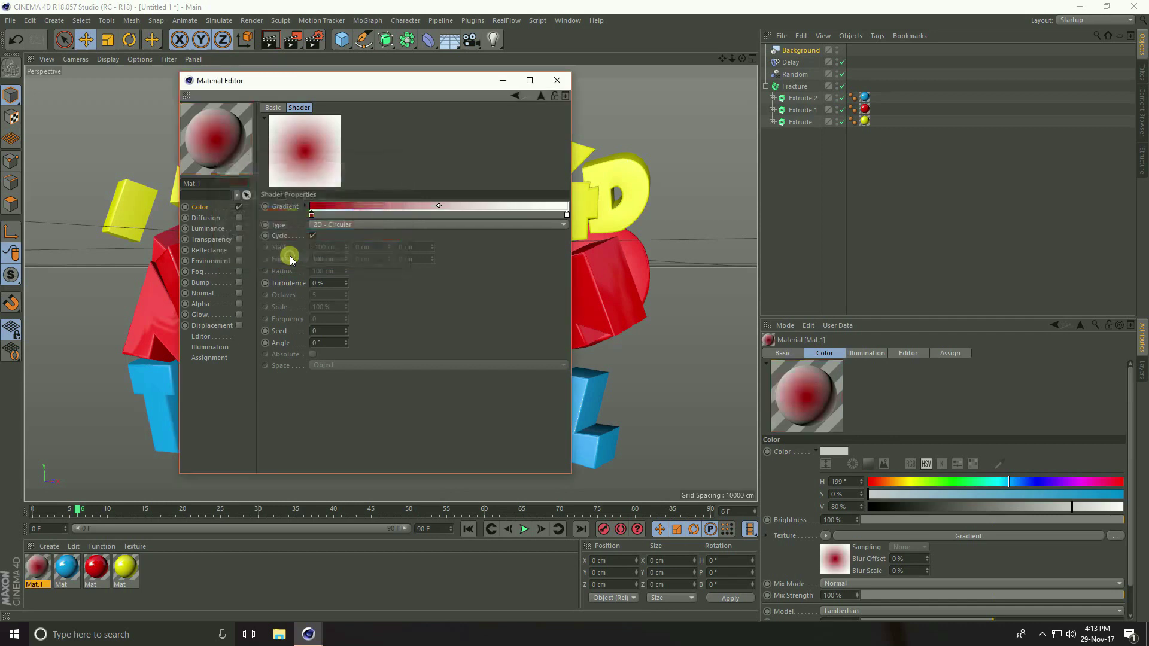
Set the gradient's white end knot to dark red (H 360°, S 100%, V 34%) and apply the material to the Background object
{"action": "double_click", "coordinate": [566, 215]}
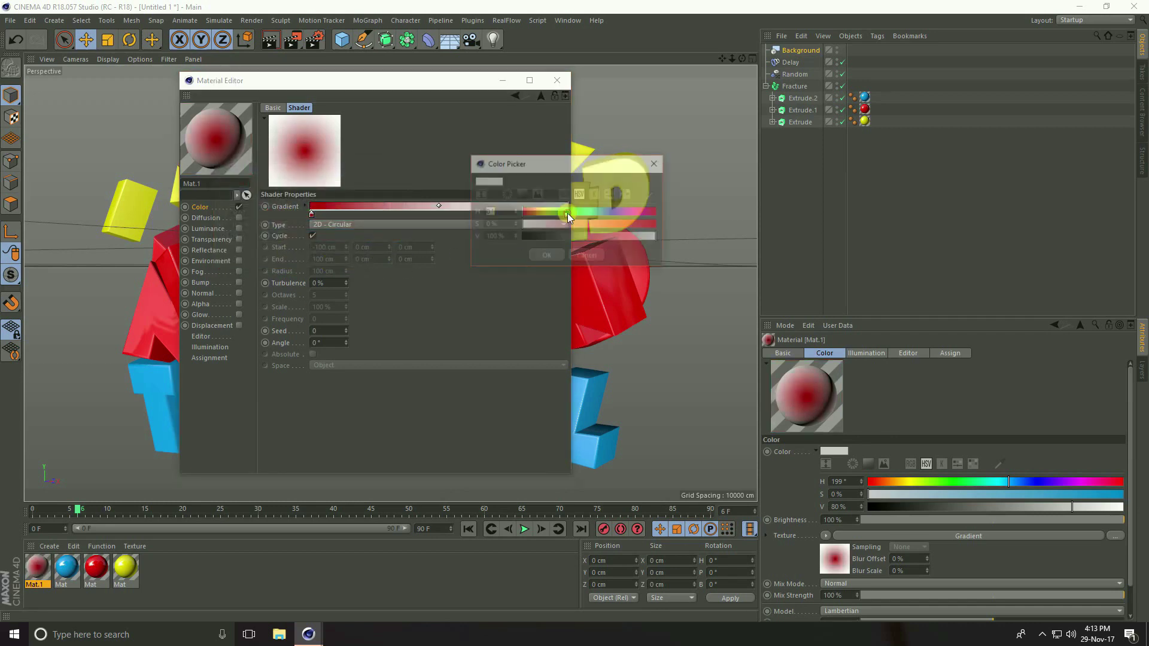
{"action": "left_click", "coordinate": [654, 225]}
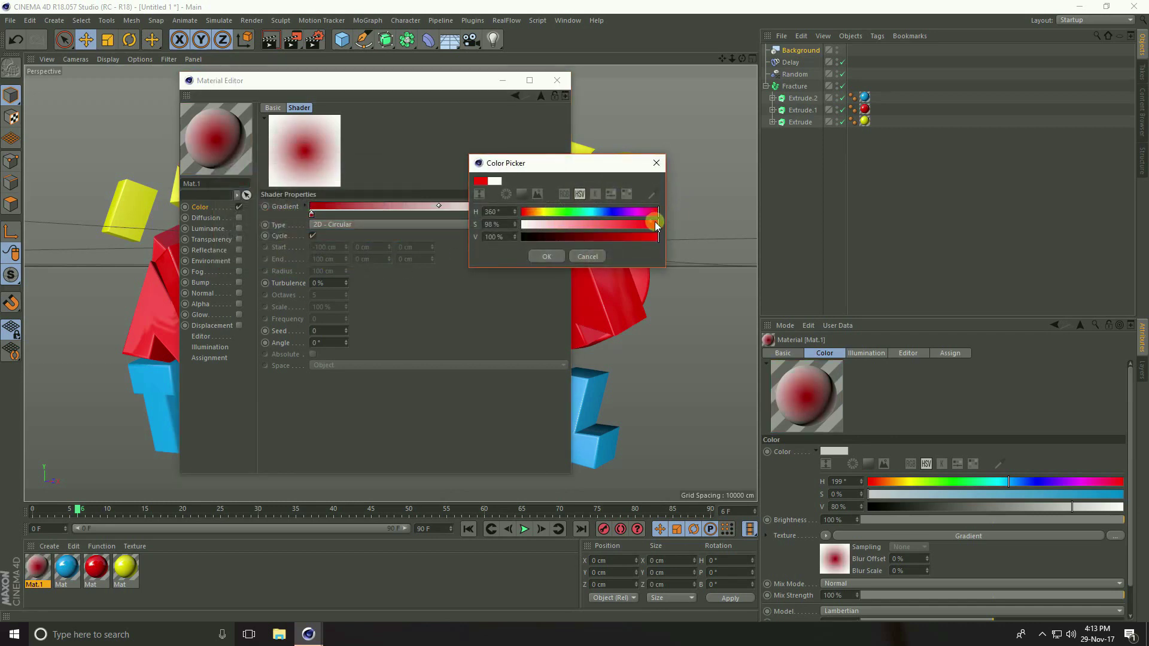
{"action": "left_click_drag", "start_coordinate": [650, 235], "coordinate": [569, 242]}
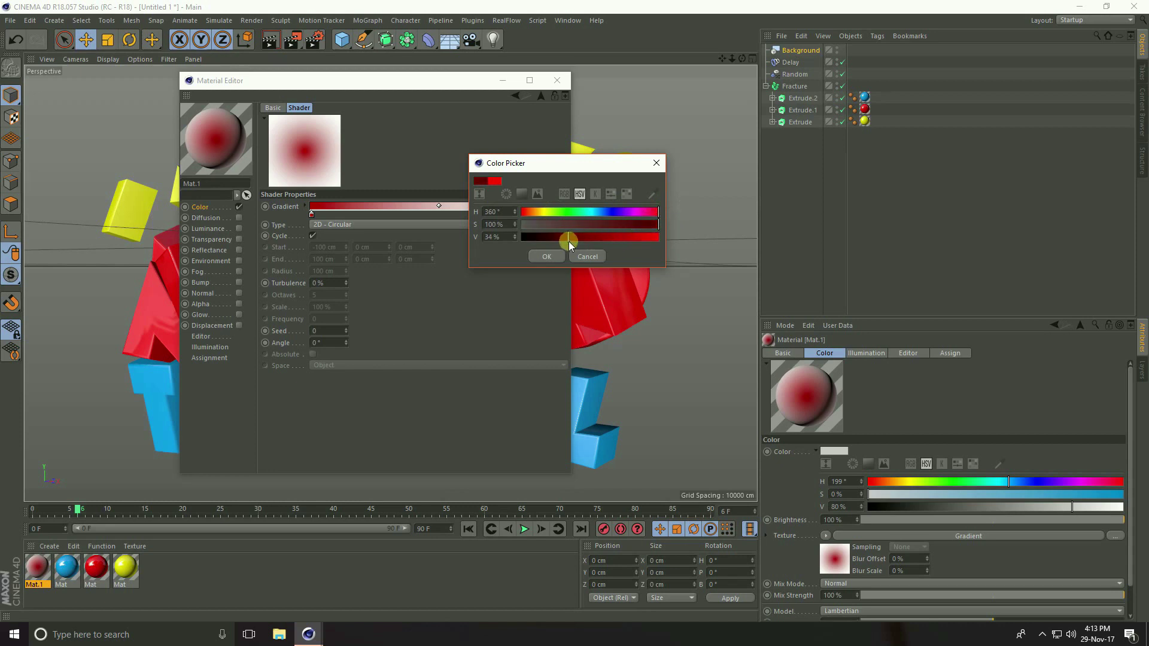
{"action": "left_click", "coordinate": [547, 257]}
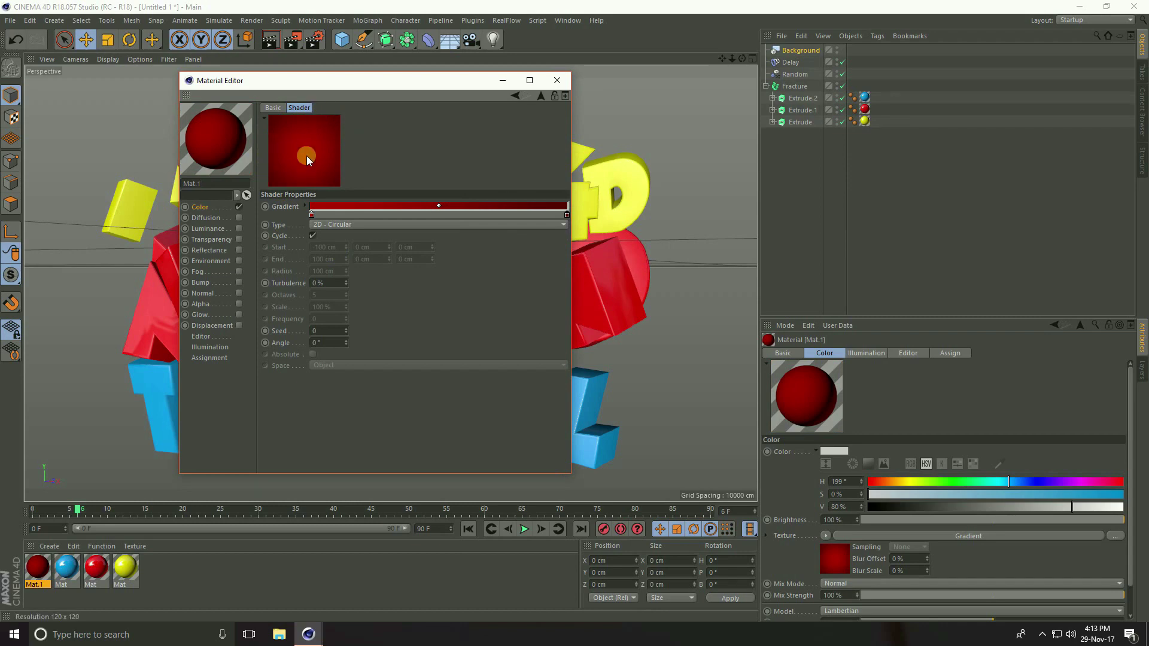
{"action": "left_click", "coordinate": [557, 81]}
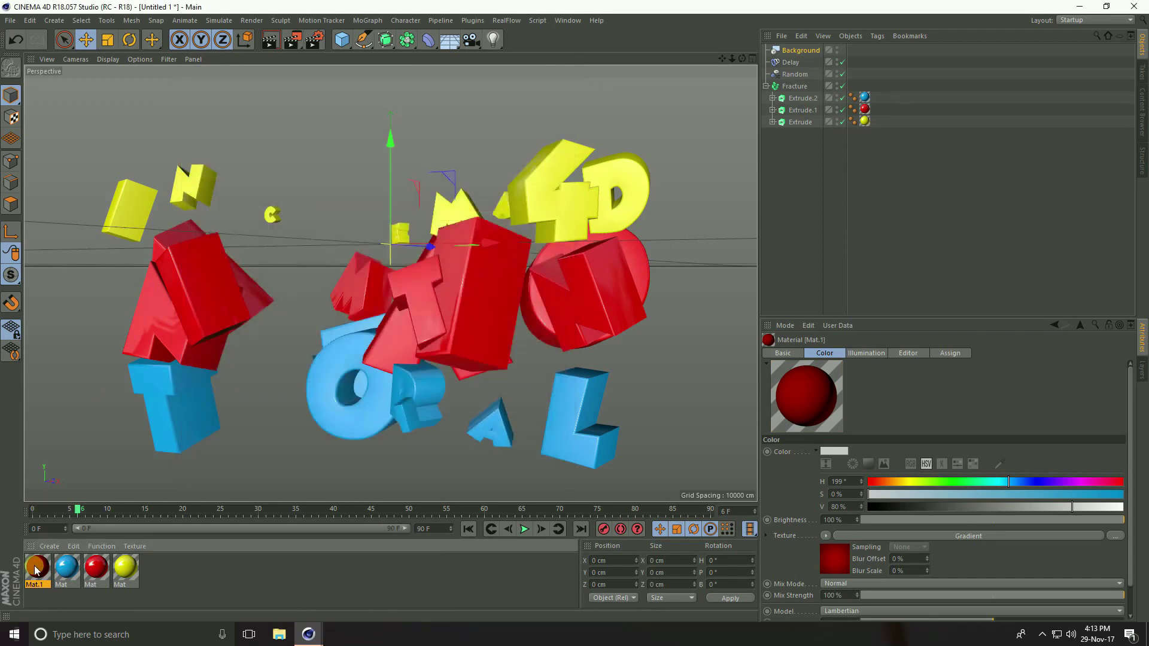
{"action": "left_click_drag", "start_coordinate": [680, 90], "coordinate": [777, 49]}
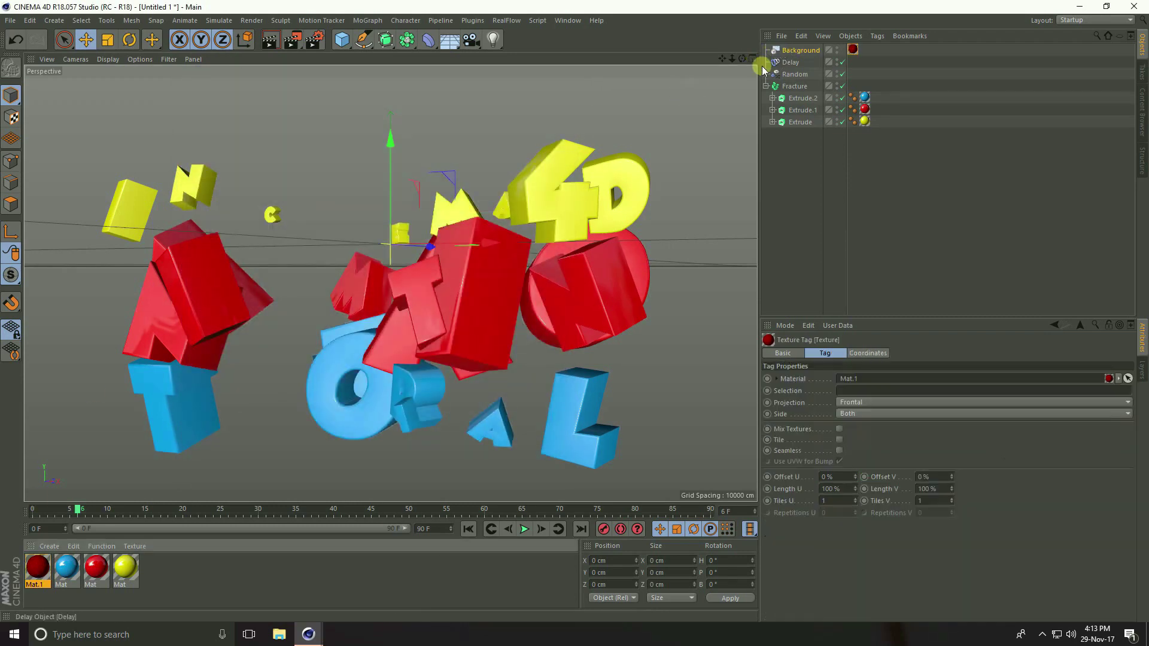
Add an area light and move it out in front of the text to about Z -1826 cm
{"action": "right_click_drag", "start_coordinate": [470, 258], "coordinate": [305, 295], "text": "alt"}
{"action": "left_click_drag", "start_coordinate": [306, 294], "coordinate": [300, 329], "text": "alt"}
{"action": "left_click", "coordinate": [493, 40]}
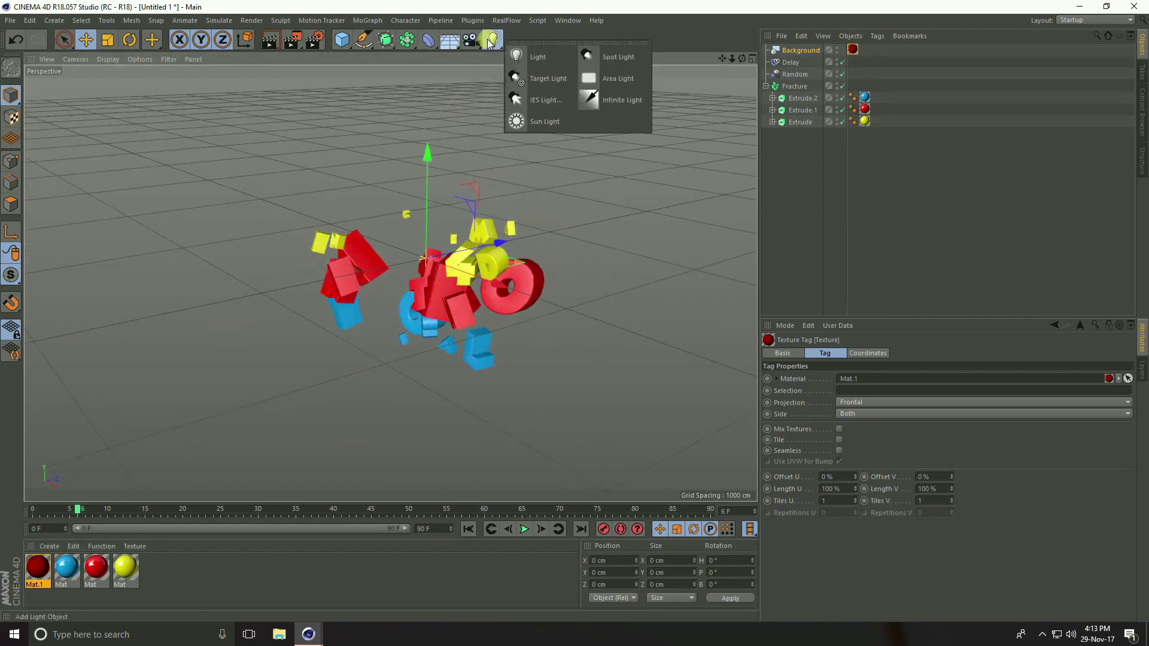
{"action": "left_click", "coordinate": [619, 78]}
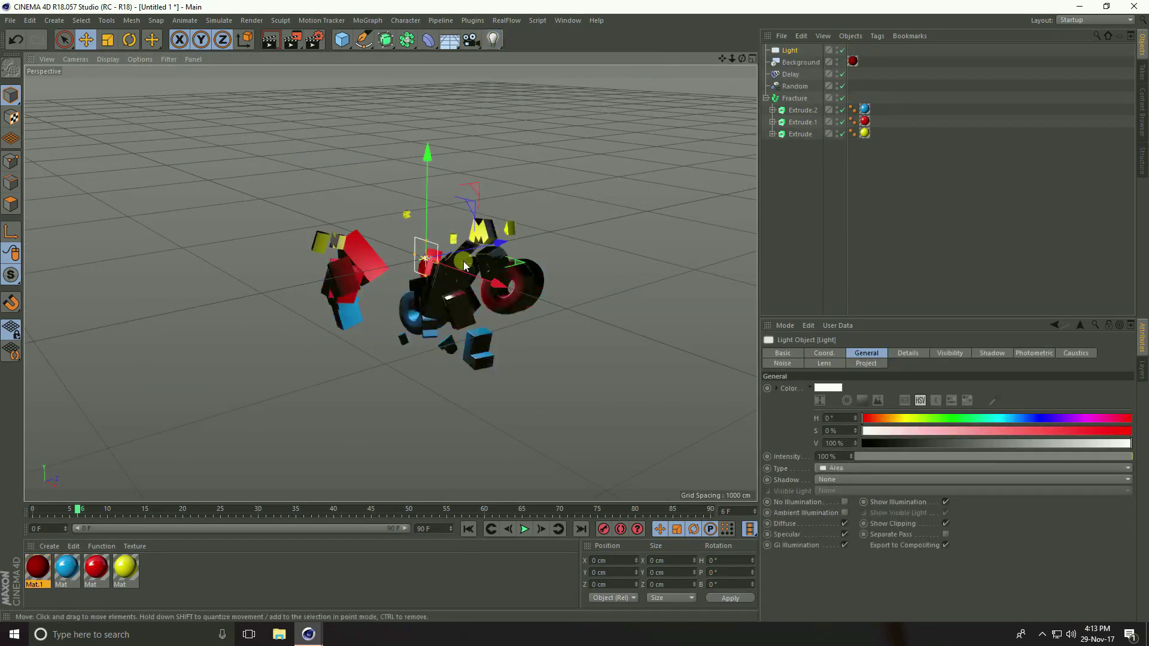
{"action": "left_click_drag", "start_coordinate": [488, 244], "coordinate": [457, 321]}
{"action": "left_click_drag", "start_coordinate": [342, 292], "coordinate": [263, 311]}
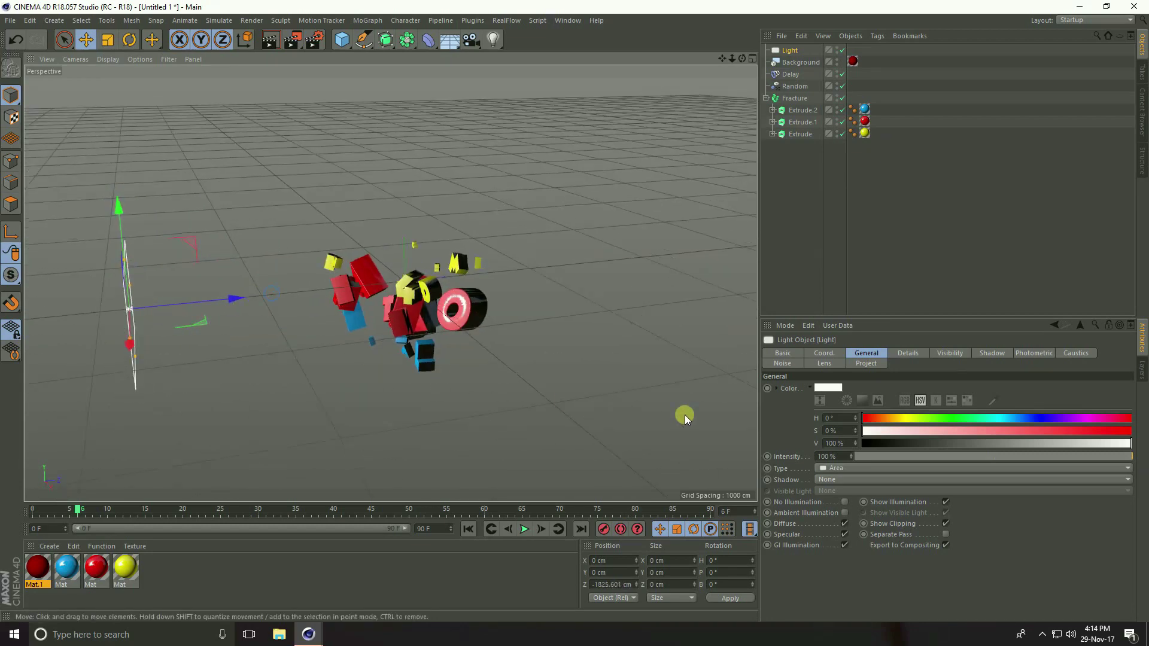
Set the area light's intensity to 80%
{"action": "left_click", "coordinate": [836, 455]}
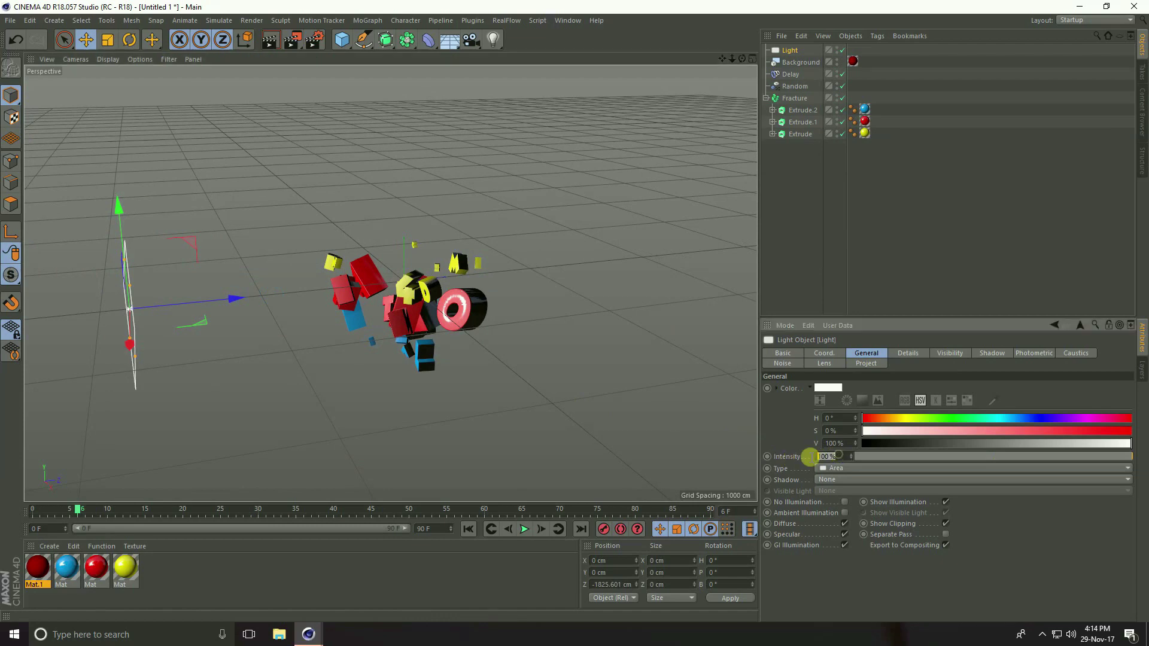
{"action": "type", "text": "80"}
{"action": "key", "text": "Return"}
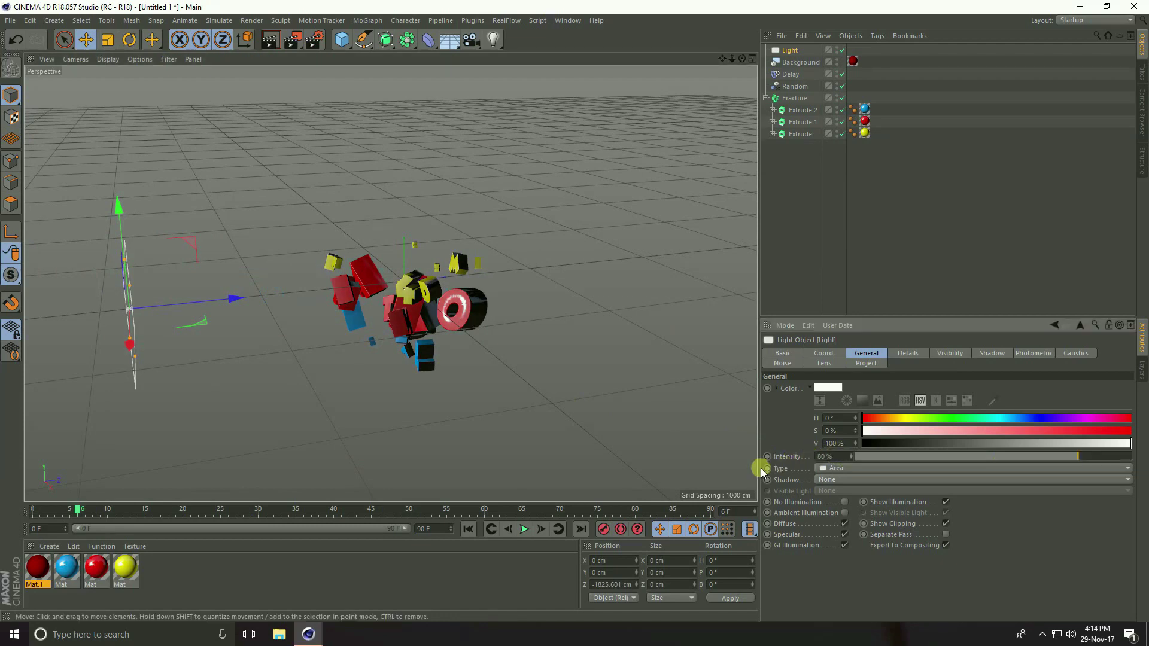
Duplicate the area light, raise the copy to about Y 1197 cm, Z -868 cm, and tilt its pitch to about -42°
{"action": "left_click_drag", "start_coordinate": [130, 334], "coordinate": [234, 329], "text": "alt"}
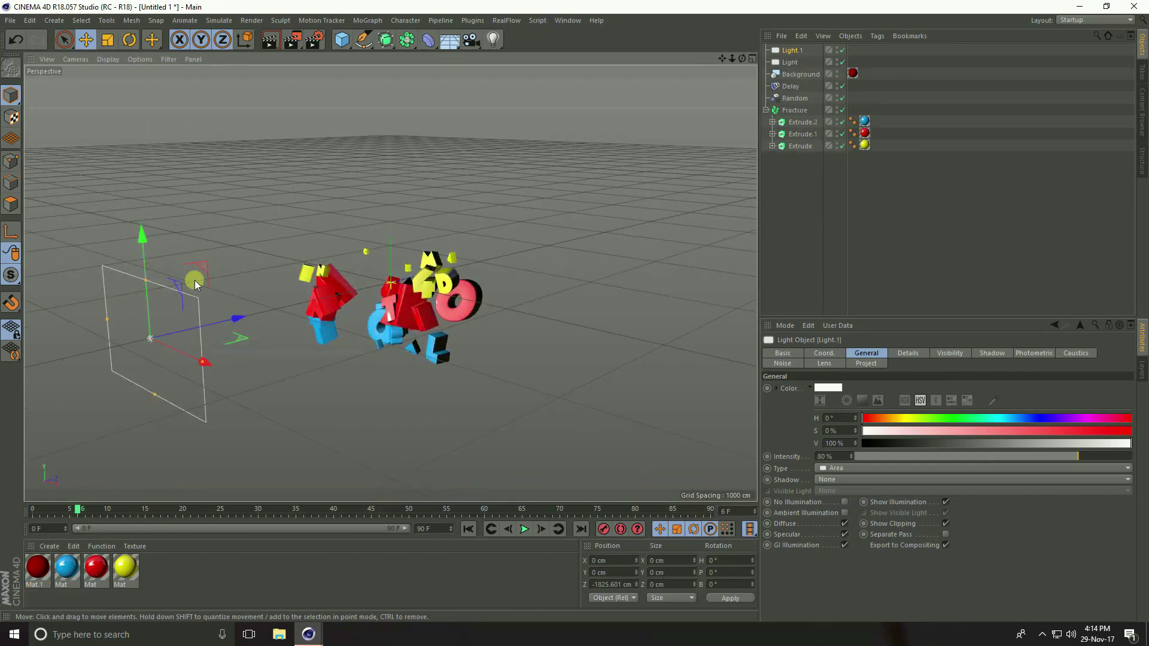
{"action": "left_click_drag", "start_coordinate": [202, 264], "coordinate": [188, 224], "text": "ctrl"}
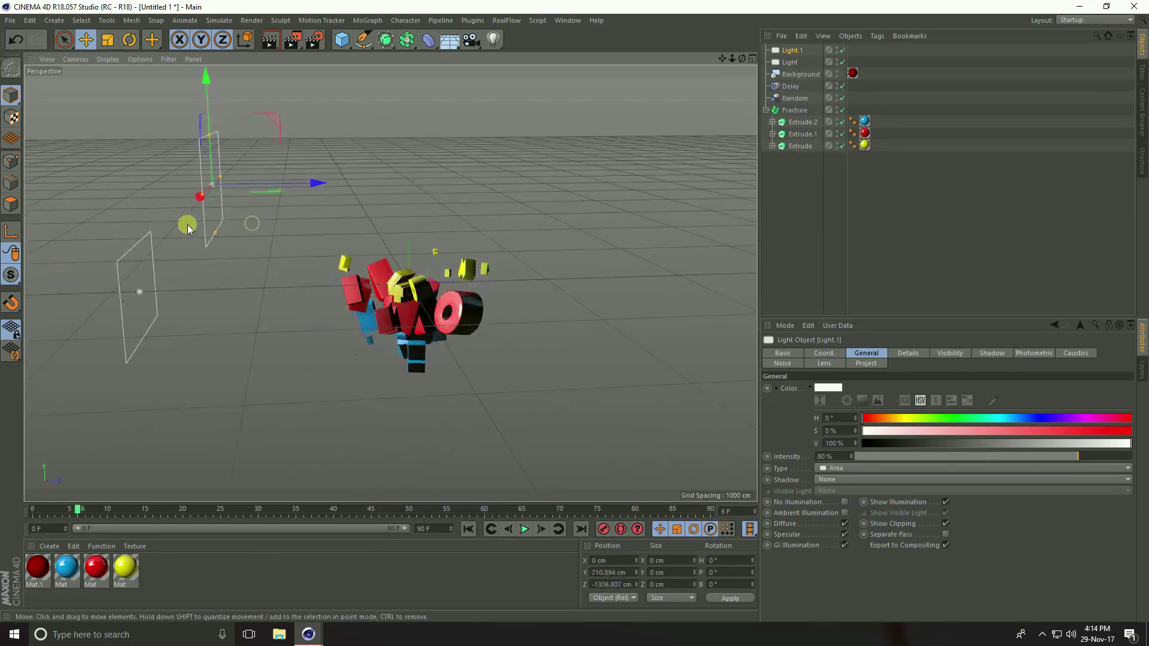
{"action": "left_click", "coordinate": [129, 40]}
{"action": "left_click_drag", "start_coordinate": [254, 137], "coordinate": [207, 58]}
{"action": "left_click", "coordinate": [86, 39]}
Add a camera from a frontal view of the text, look through it, and shift it to center the letters
{"action": "left_click_drag", "start_coordinate": [575, 311], "coordinate": [379, 288], "text": "alt"}
{"action": "right_click_drag", "start_coordinate": [379, 288], "coordinate": [441, 250], "text": "alt"}
{"action": "left_click_drag", "start_coordinate": [576, 343], "coordinate": [445, 314], "text": "alt"}
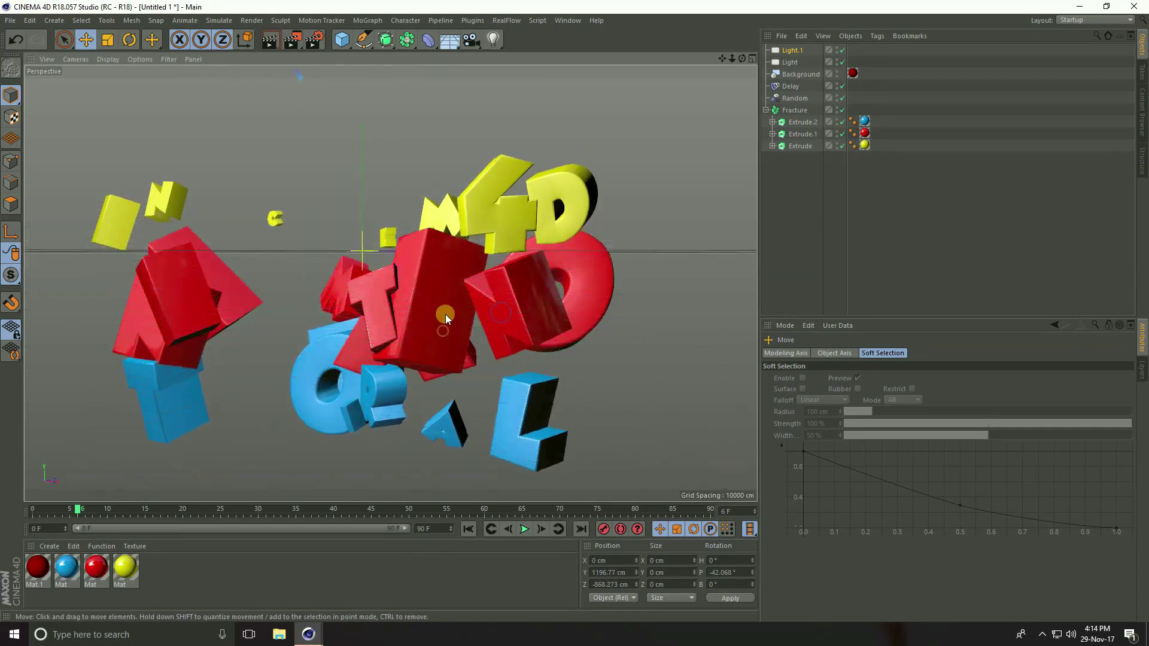
{"action": "left_click_drag", "start_coordinate": [470, 40], "coordinate": [512, 56]}
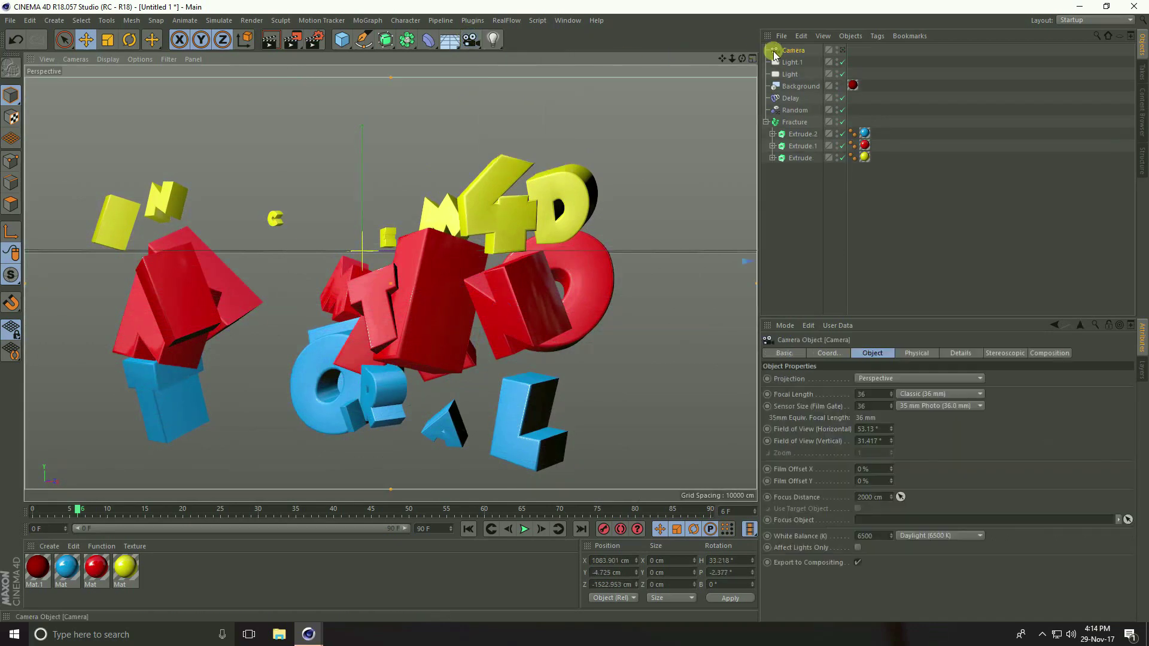
{"action": "left_click", "coordinate": [842, 50]}
{"action": "left_click_drag", "start_coordinate": [721, 58], "coordinate": [574, 311]}
Play the animation from the start and reposition the camera to about X 733 cm, Z -1693 cm to reframe the moving letters
{"action": "left_click", "coordinate": [468, 529]}
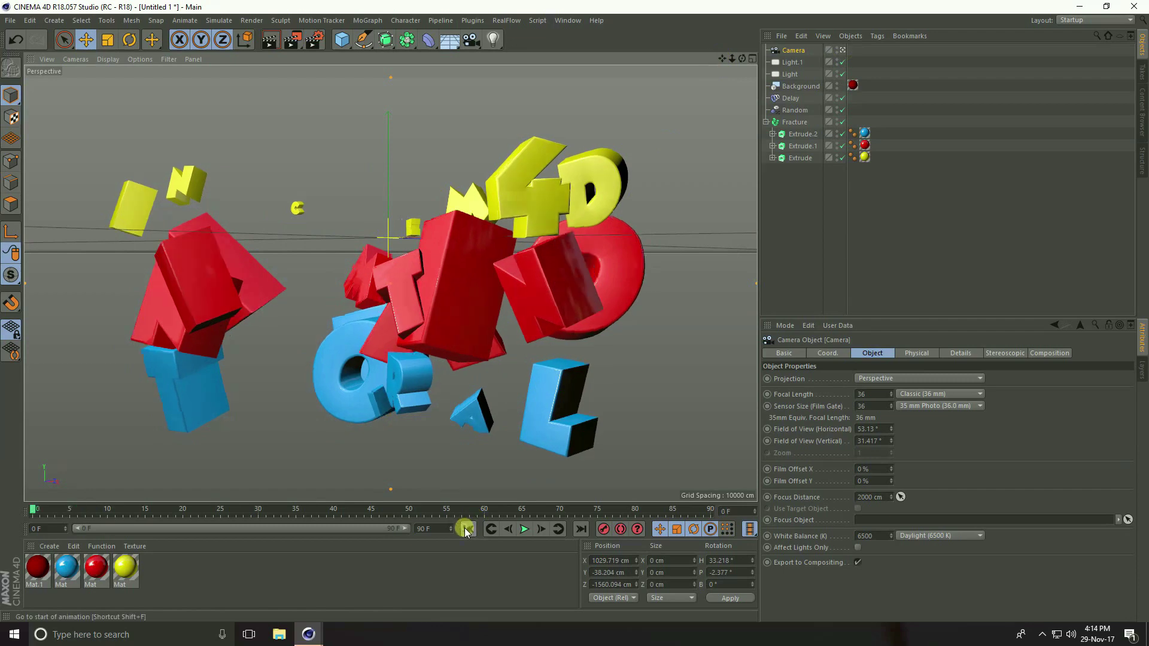
{"action": "left_click", "coordinate": [524, 530]}
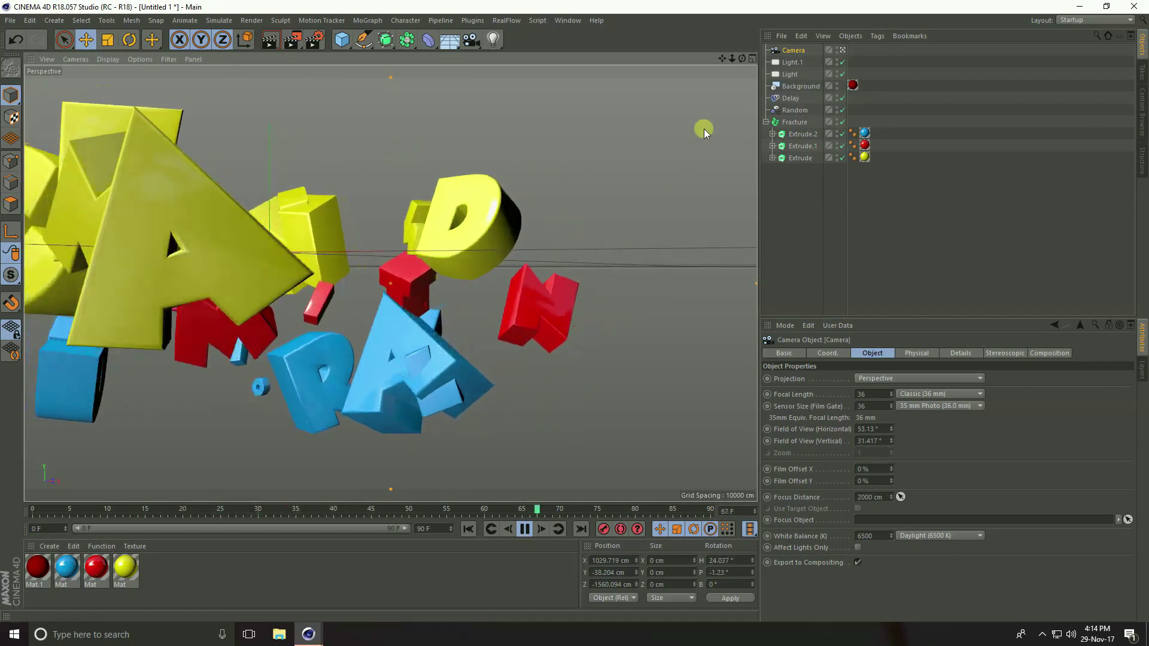
{"action": "left_click_drag", "start_coordinate": [721, 59], "coordinate": [575, 311]}
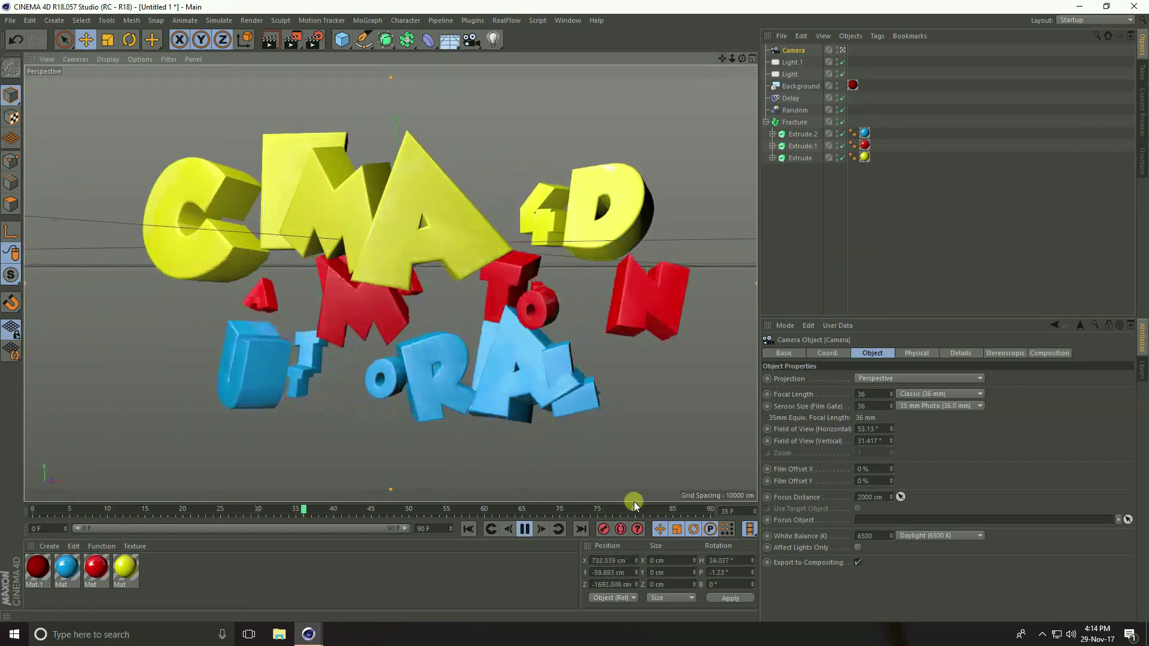
{"action": "left_click", "coordinate": [525, 529]}
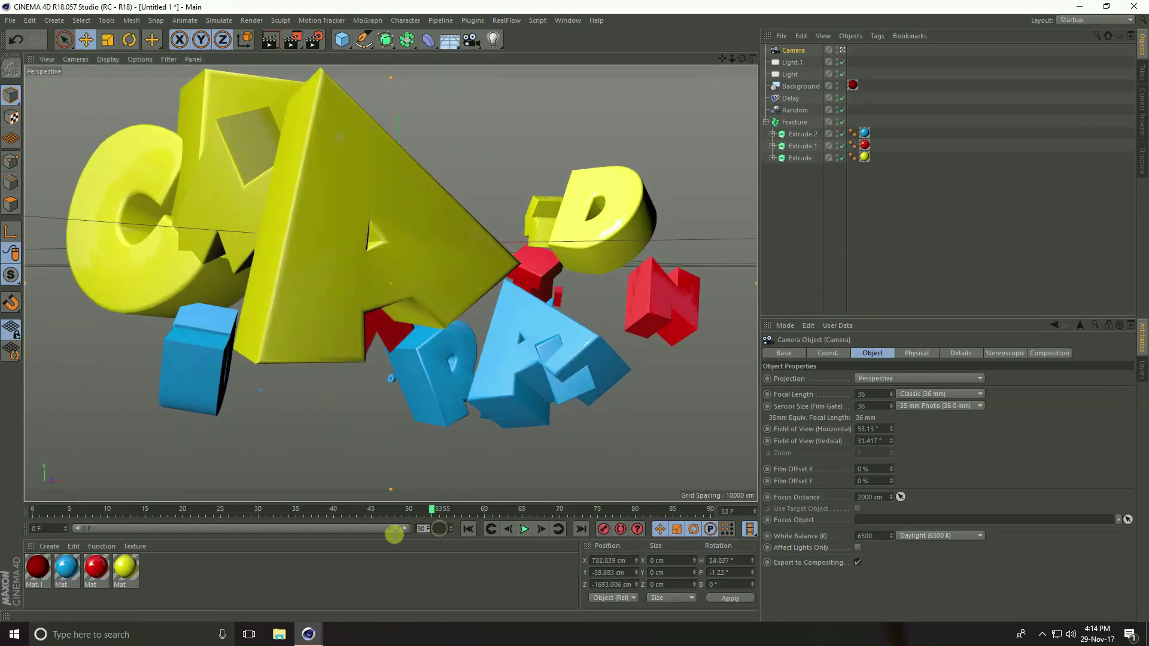
Extend the timeline and its preview range to 120 frames and play the animation from the start
{"action": "type", "text": "0"}
{"action": "key", "text": "Return"}
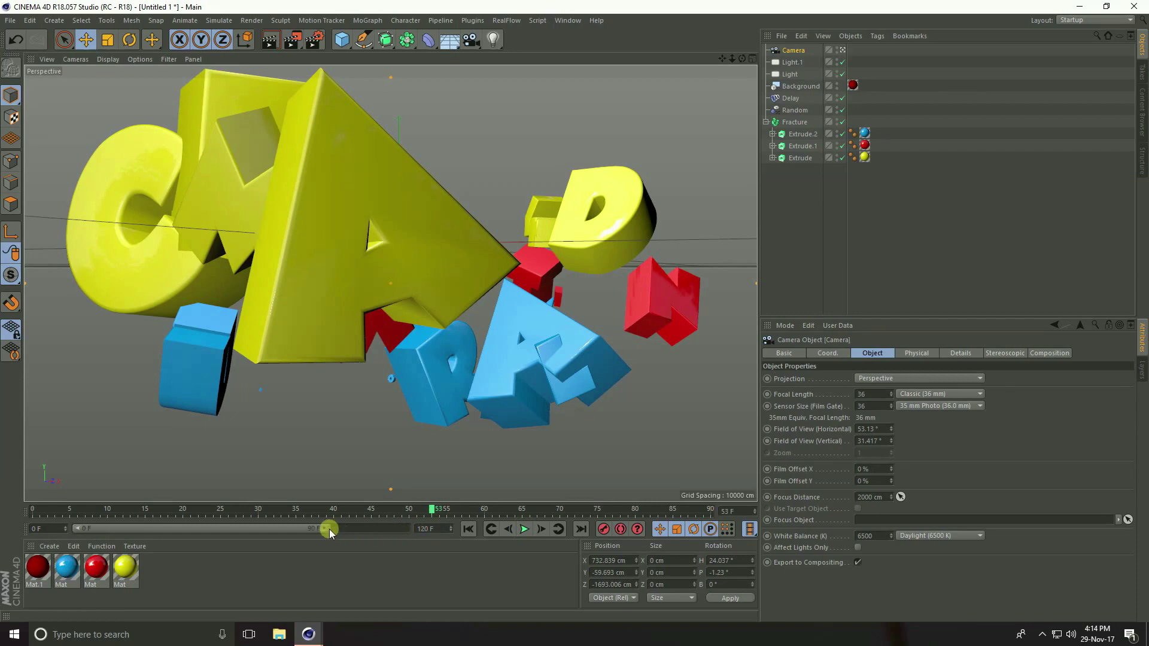
{"action": "left_click_drag", "start_coordinate": [328, 529], "coordinate": [407, 529]}
{"action": "left_click", "coordinate": [467, 529]}
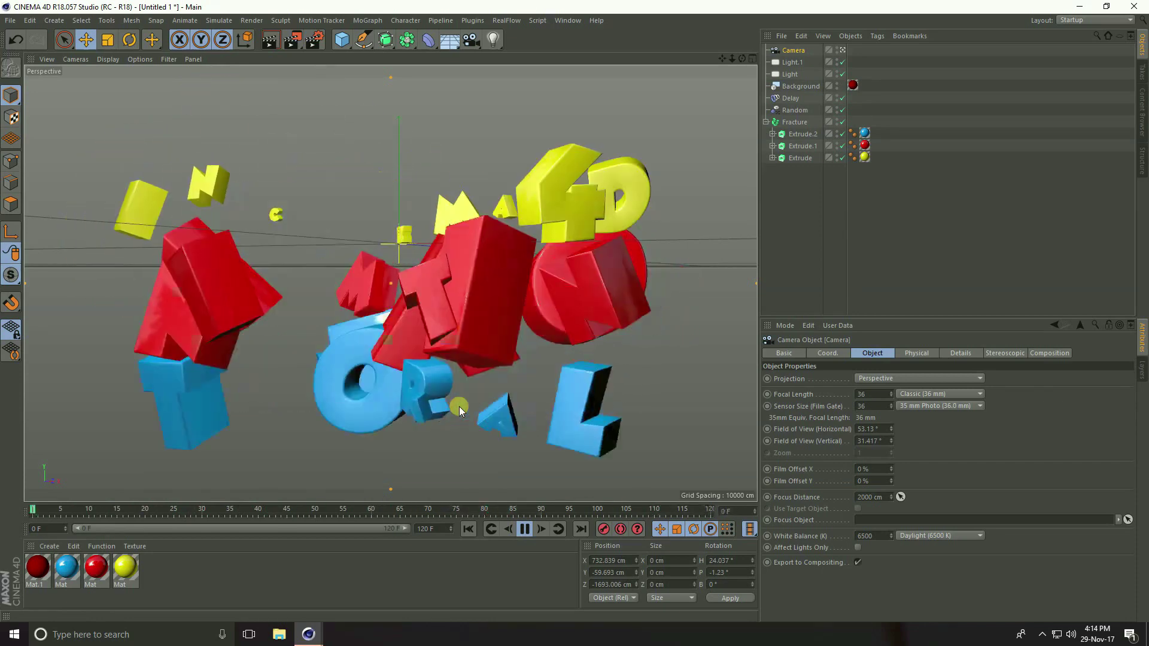
{"action": "left_click", "coordinate": [524, 529]}
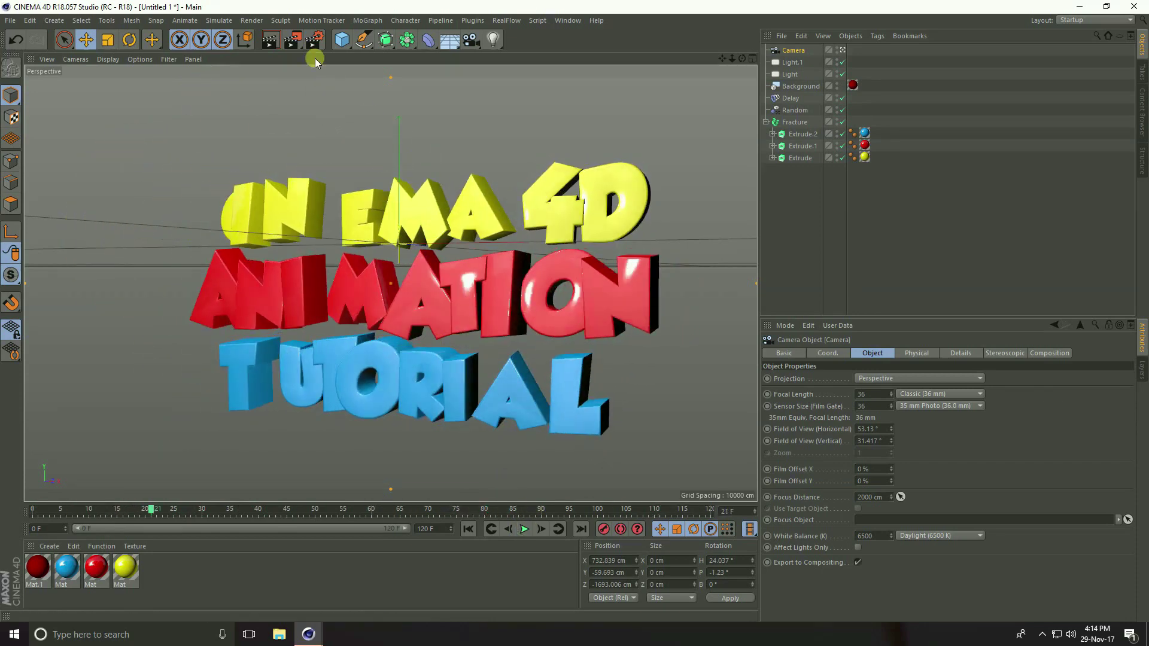
Set the render output to the HDTV 1080 29.97 preset and the frame range to All Frames
{"action": "left_click", "coordinate": [313, 40]}
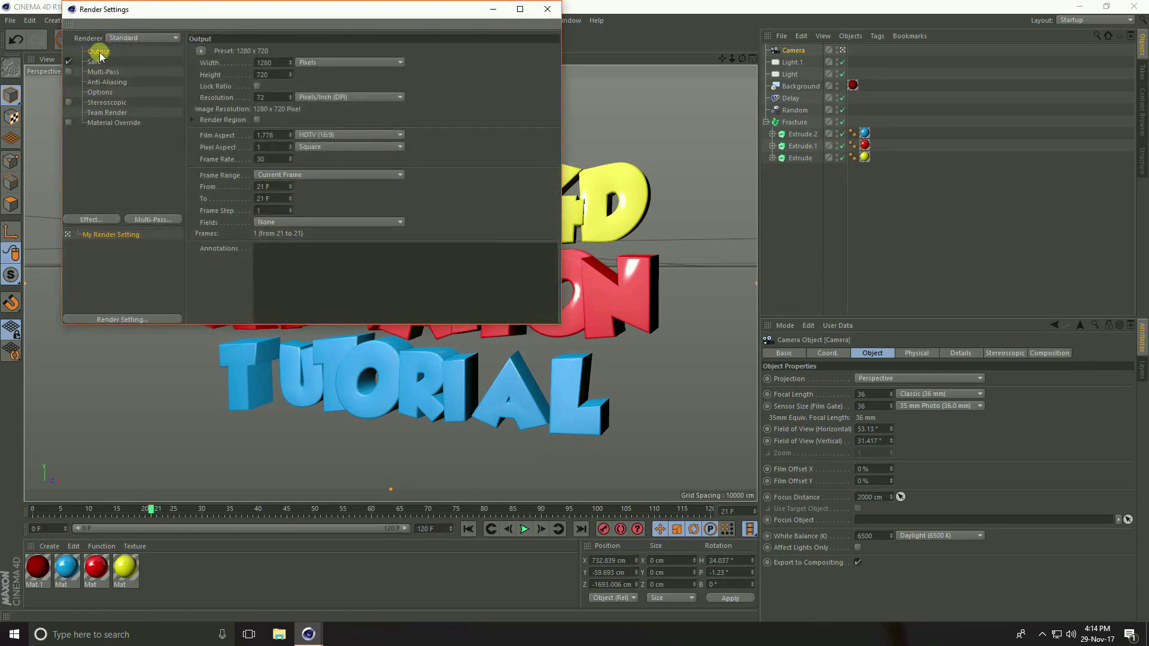
{"action": "left_click", "coordinate": [200, 50]}
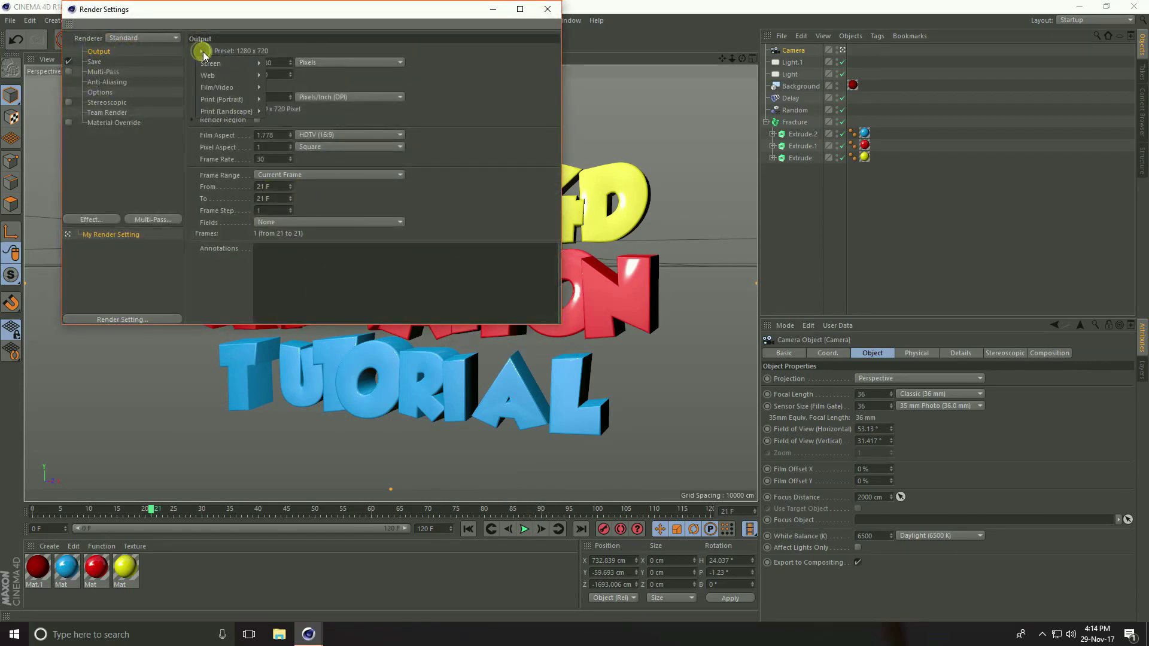
{"action": "mouse_move", "coordinate": [202, 89]}
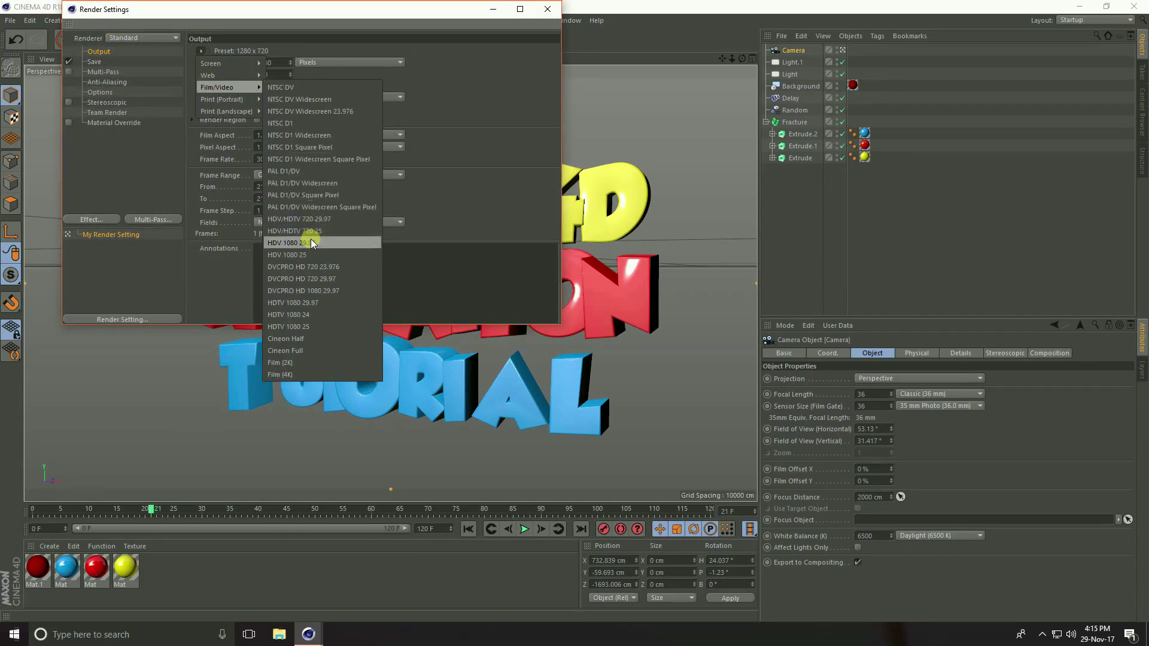
{"action": "left_click", "coordinate": [320, 303]}
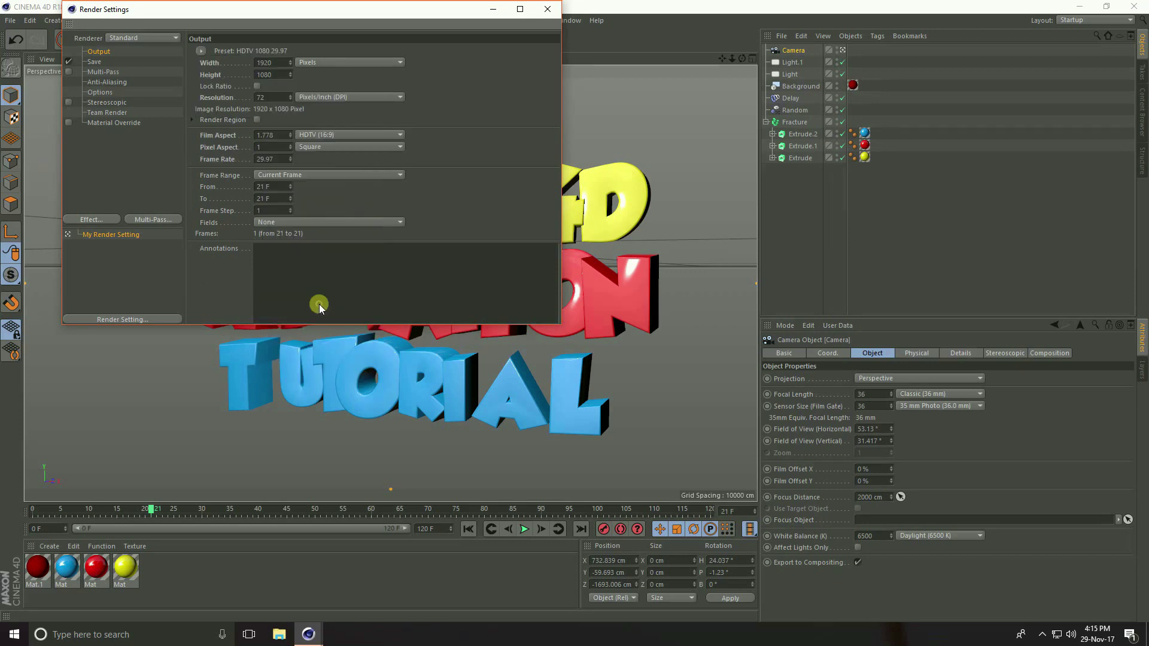
{"action": "left_click", "coordinate": [269, 179]}
{"action": "left_click", "coordinate": [276, 211]}
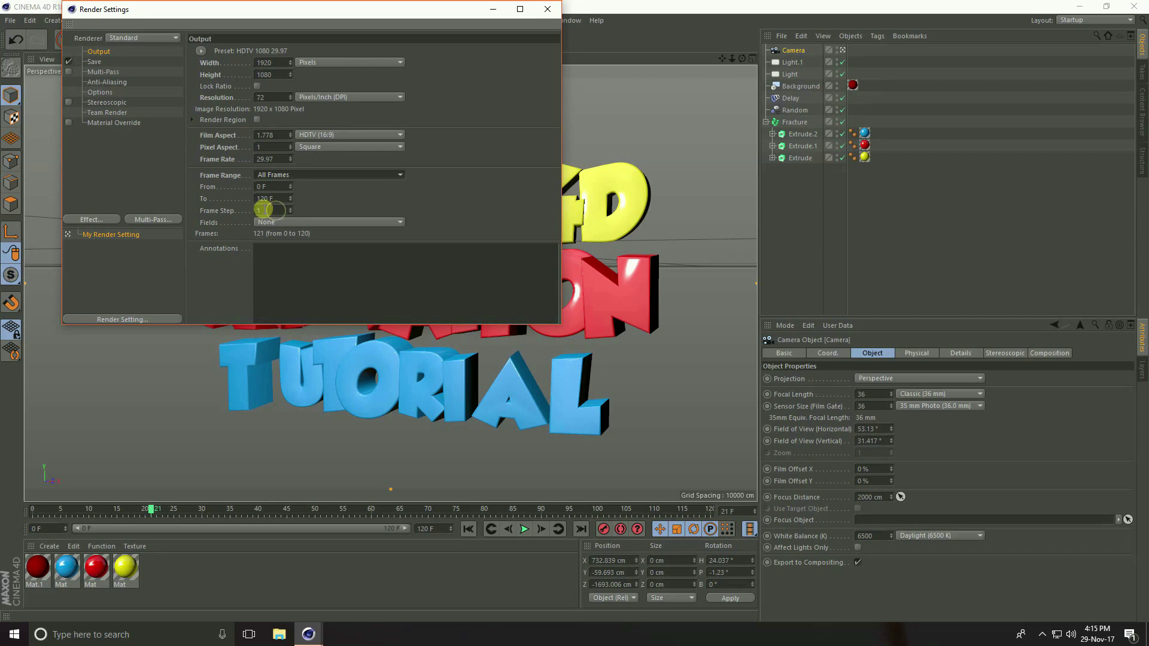
Set the render anti-aliasing to Best
{"action": "left_click", "coordinate": [92, 84]}
{"action": "left_click", "coordinate": [299, 52]}
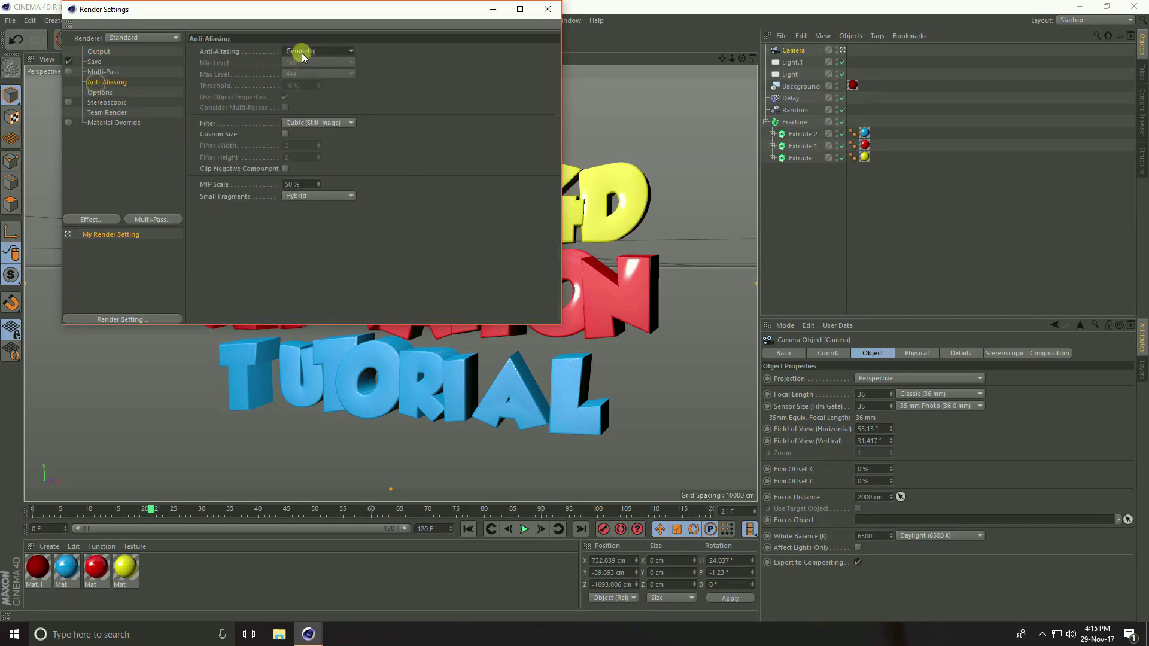
{"action": "left_click", "coordinate": [299, 90]}
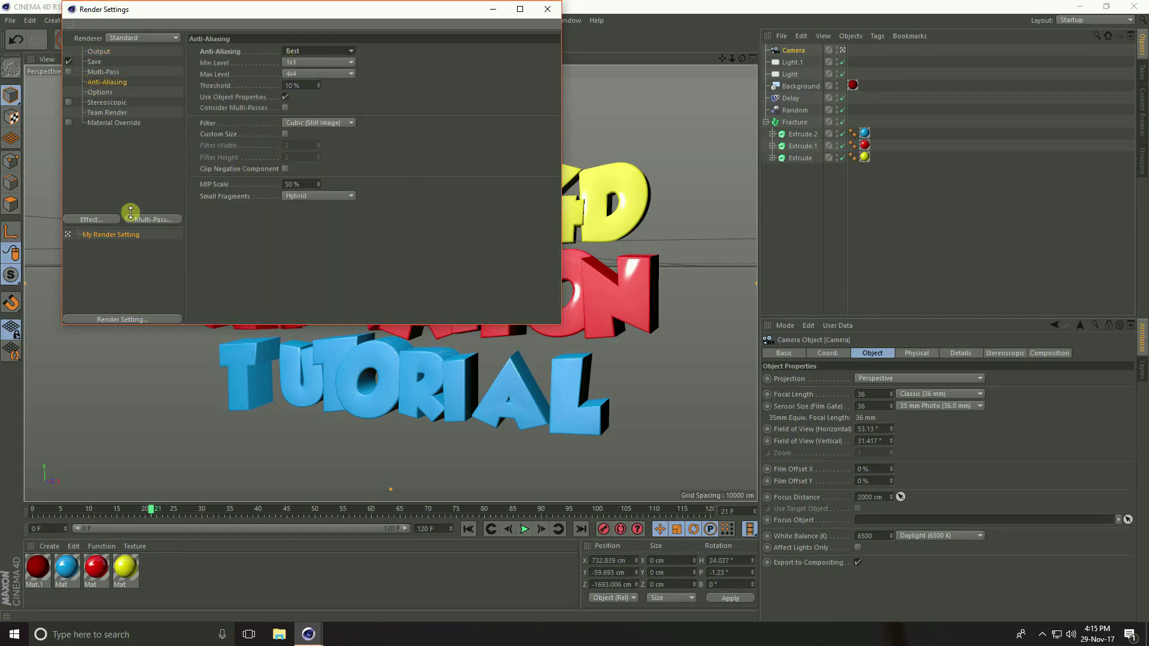
Add the Ambient Occlusion and Global Illumination effects to the render settings and close them
{"action": "left_click", "coordinate": [93, 219]}
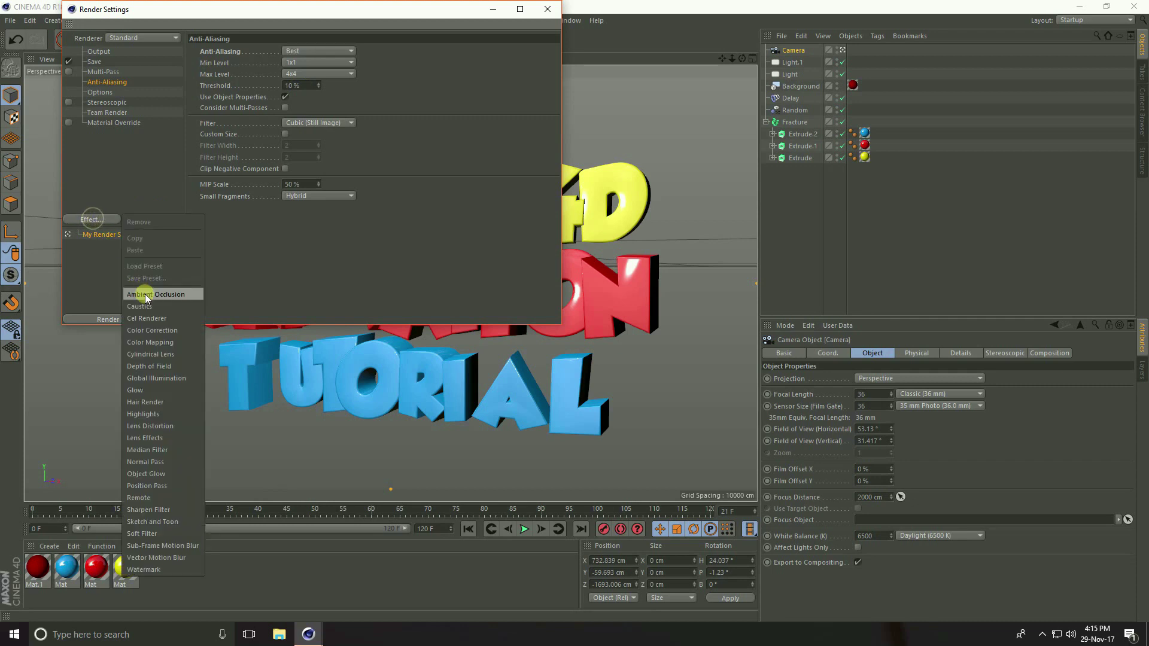
{"action": "left_click", "coordinate": [144, 296]}
{"action": "left_click", "coordinate": [92, 219]}
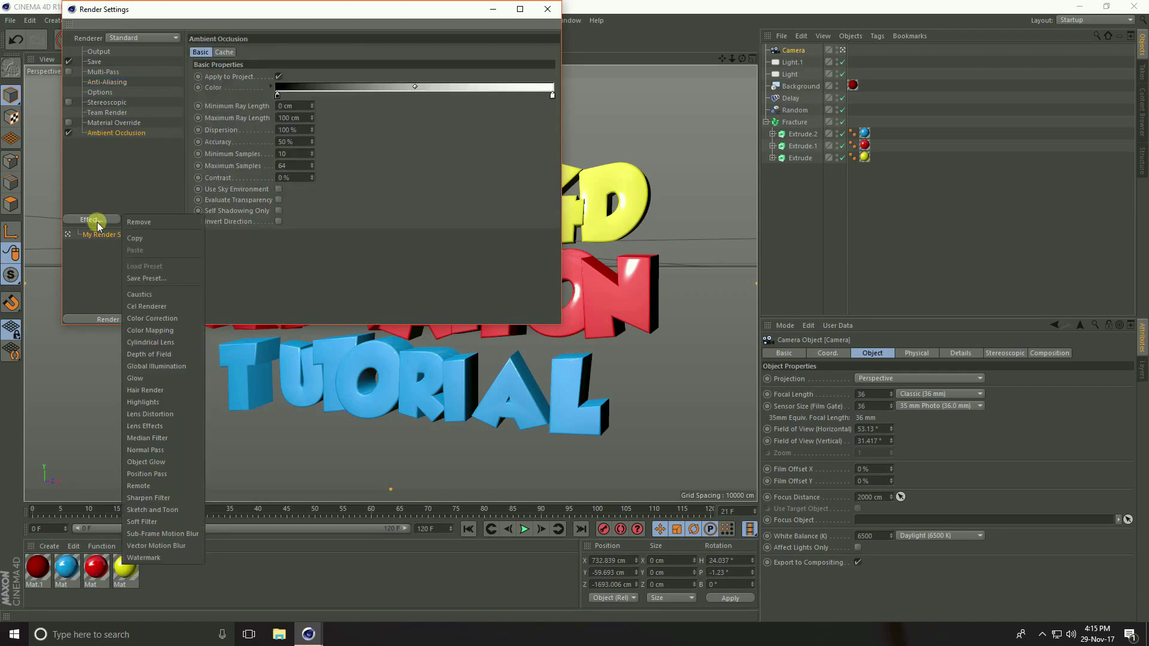
{"action": "left_click", "coordinate": [143, 366]}
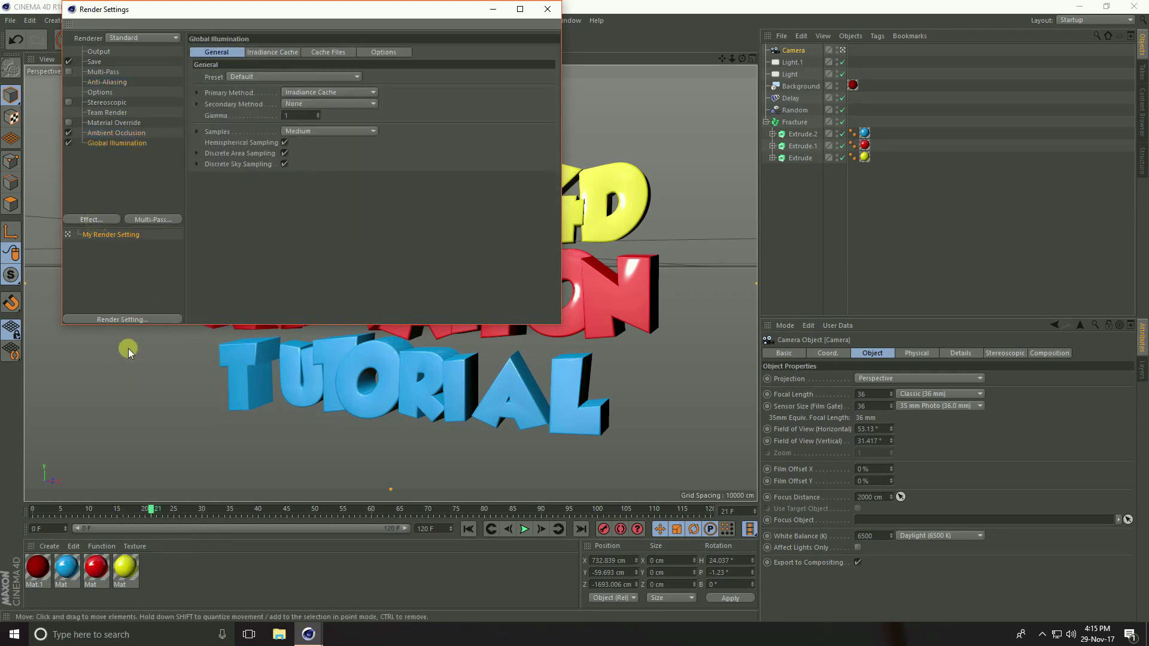
{"action": "left_click", "coordinate": [547, 9]}
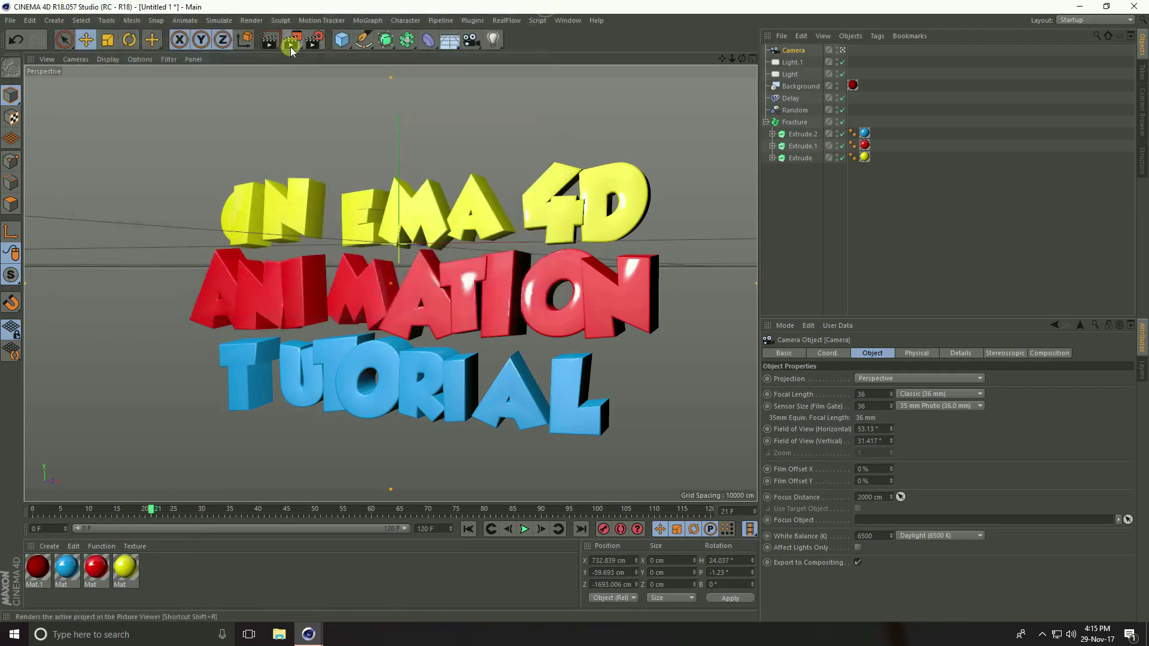
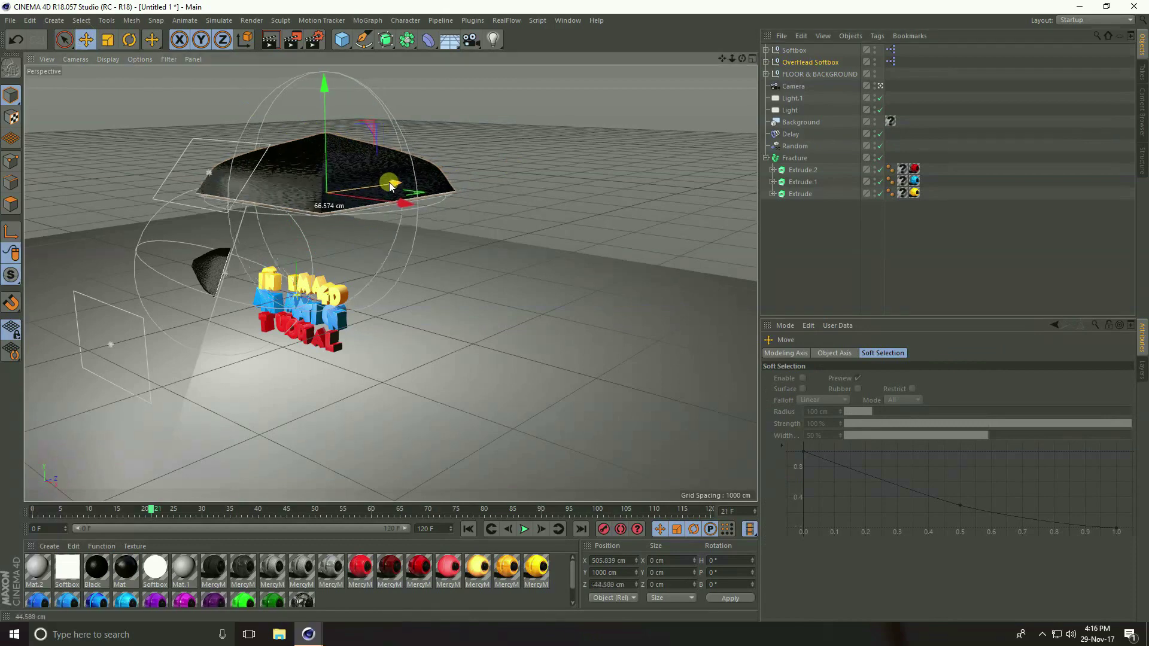
Rotate the overhead softbox so that it tilts down toward the text
{"action": "left_click", "coordinate": [129, 40]}
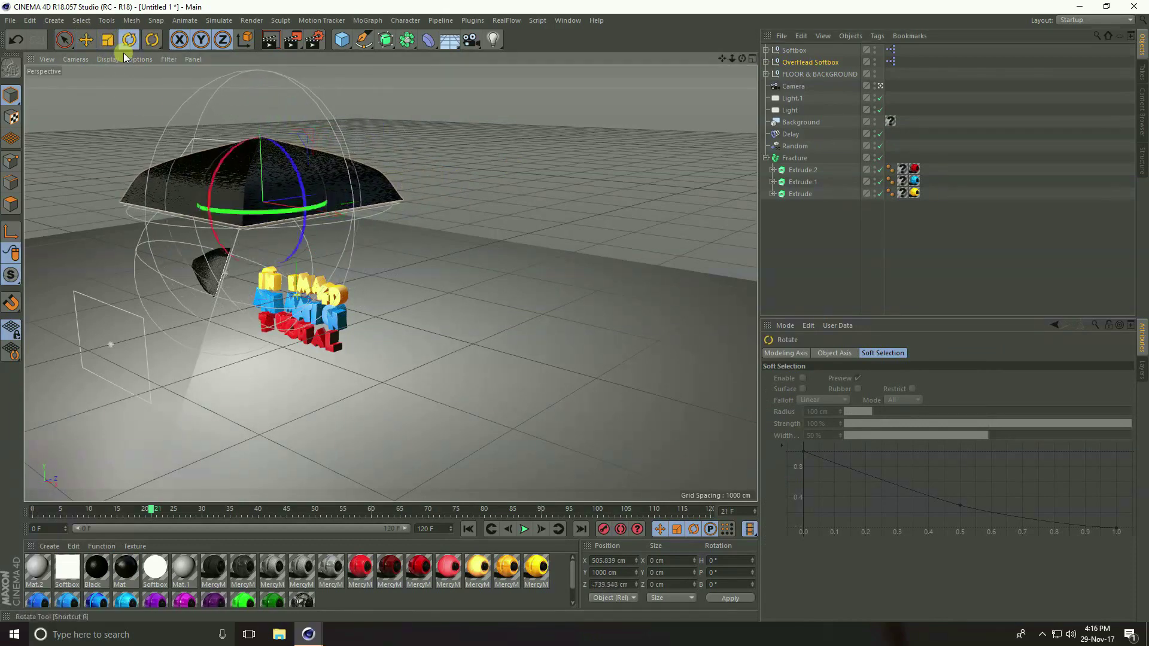
{"action": "left_click_drag", "start_coordinate": [220, 163], "coordinate": [217, 203]}
Delete the two area lights, Light.1 and Light, from the scene
{"action": "left_click", "coordinate": [790, 97]}
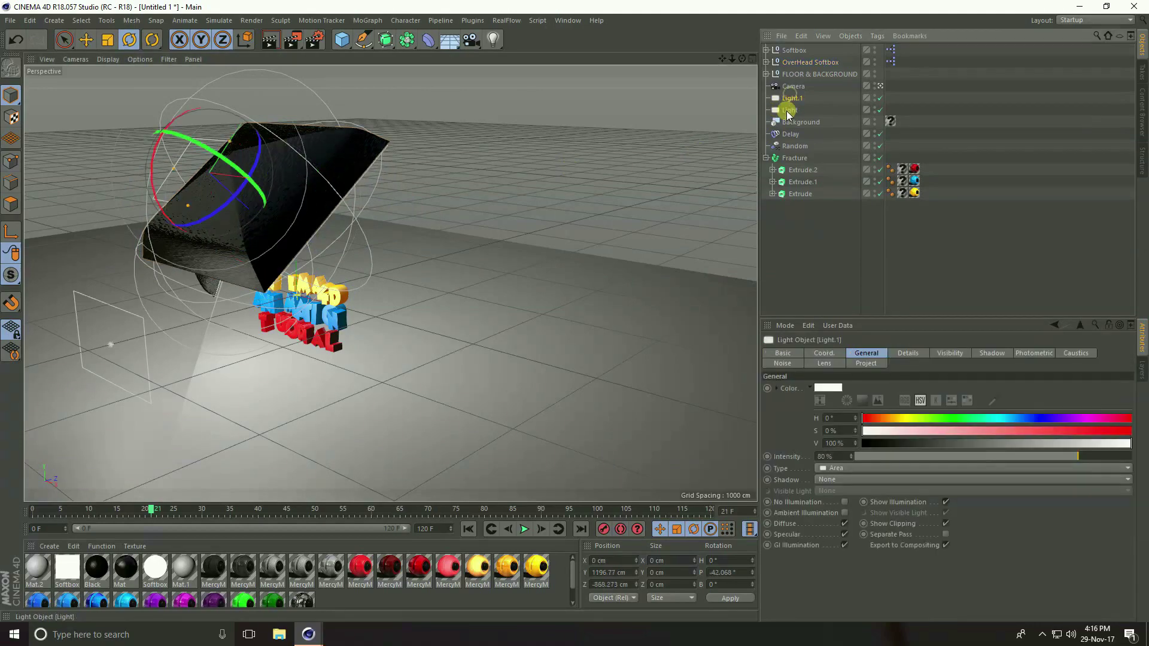
{"action": "key", "text": "Delete"}
{"action": "left_click", "coordinate": [790, 97]}
{"action": "key", "text": "Delete"}
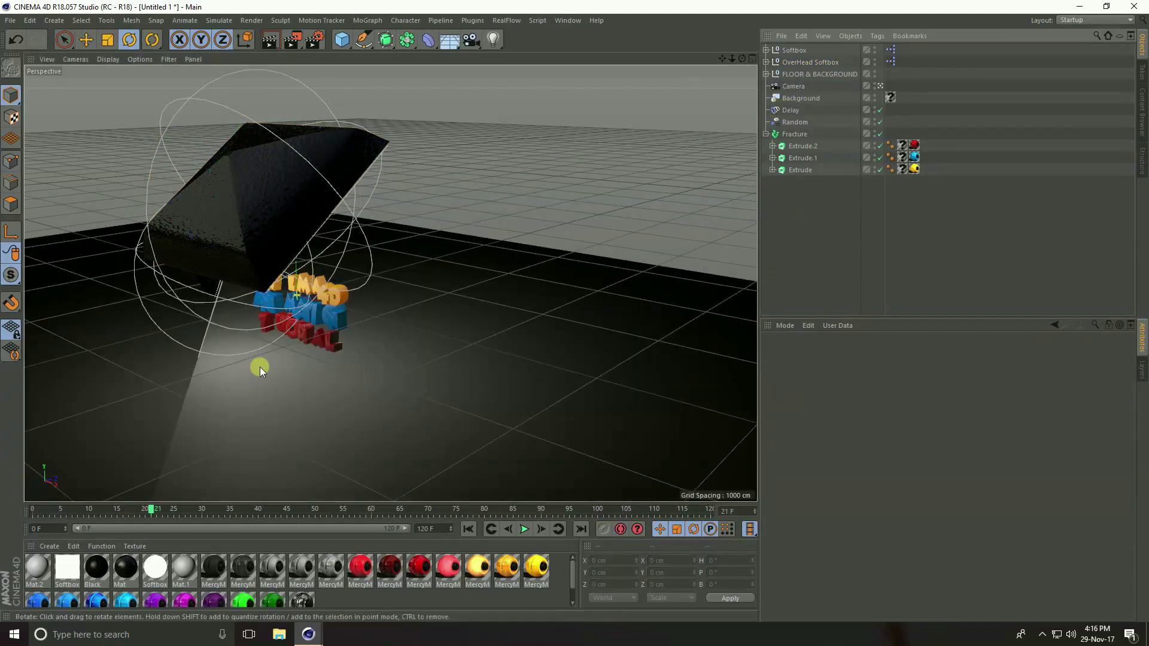
Frame the three lines of text close up from a low angle so they fill the perspective view
{"action": "scroll", "coordinate": [266, 330], "scroll_direction": "up", "scroll_amount": 8}
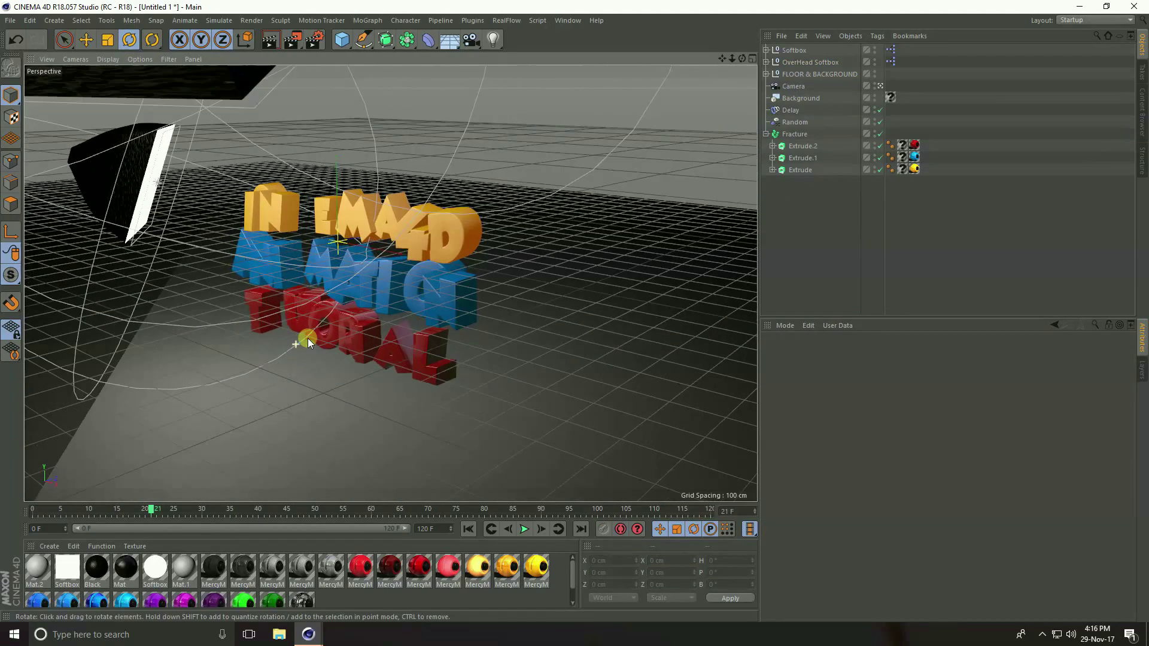
{"action": "scroll", "coordinate": [307, 339], "scroll_direction": "up", "scroll_amount": 10}
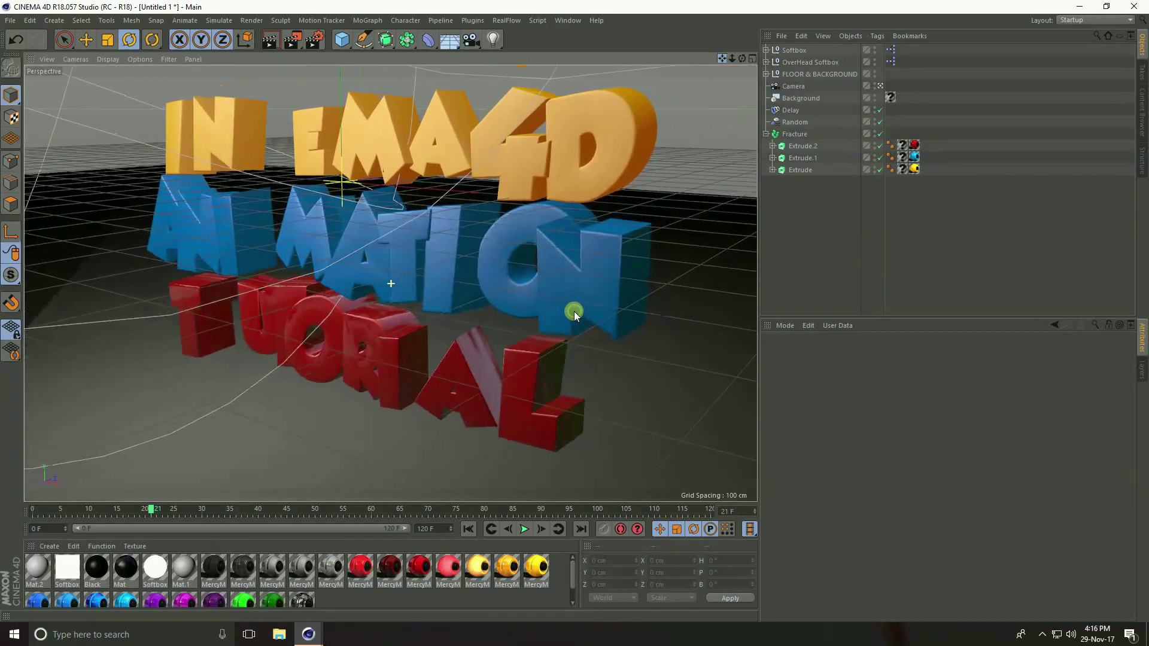
{"action": "left_click_drag", "start_coordinate": [575, 311], "coordinate": [458, 186], "text": "alt"}
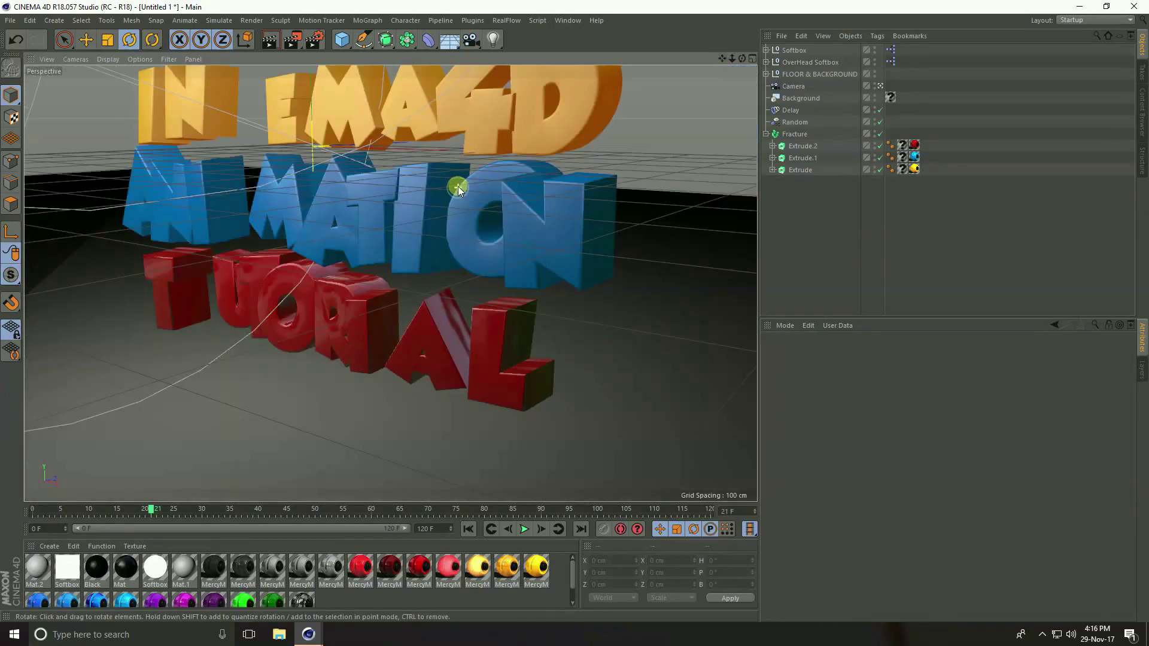
{"action": "left_click_drag", "start_coordinate": [692, 52], "coordinate": [499, 272], "text": "alt"}
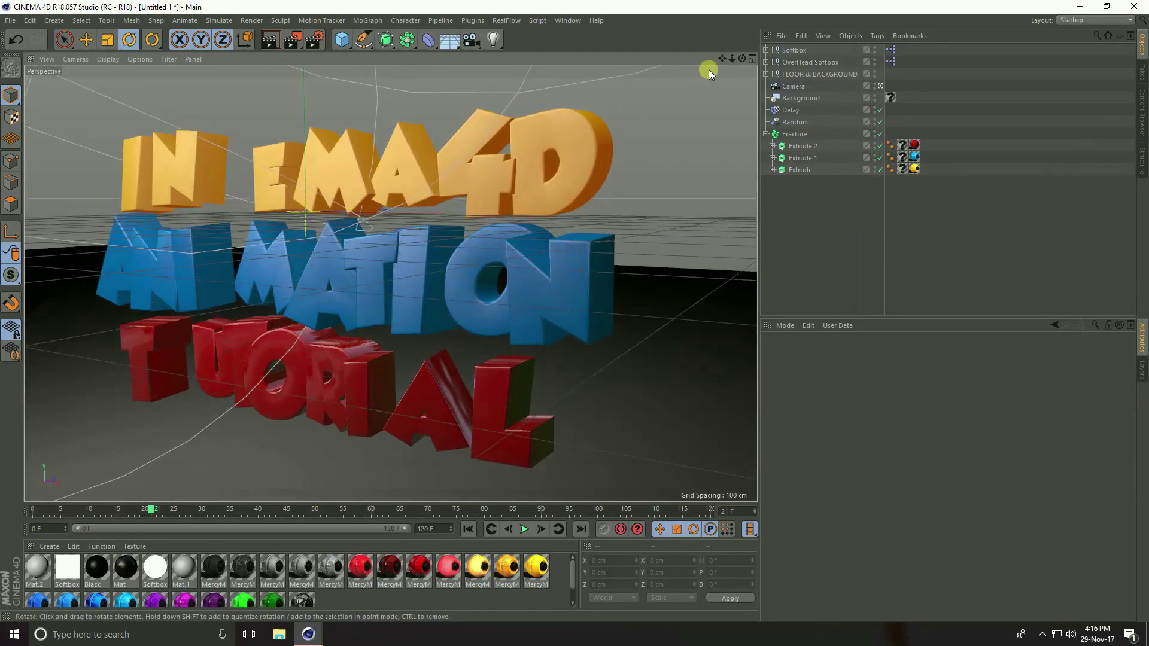
{"action": "mouse_move", "coordinate": [722, 58]}
{"action": "left_mouse_down"}
{"action": "mouse_move", "coordinate": [574, 311]}
{"action": "mouse_move", "coordinate": [722, 58]}
{"action": "left_mouse_up"}
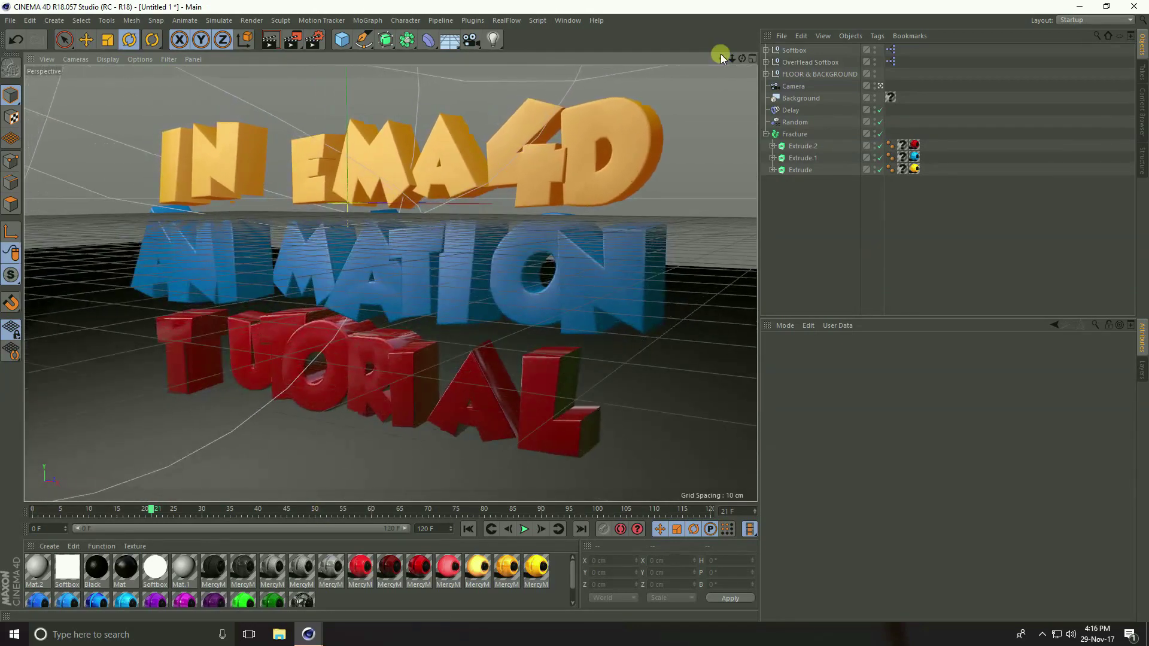
Play the animation from the first frame and stop it once the letters have assembled, at about frame 101
{"action": "left_click", "coordinate": [468, 528]}
{"action": "left_click", "coordinate": [524, 529]}
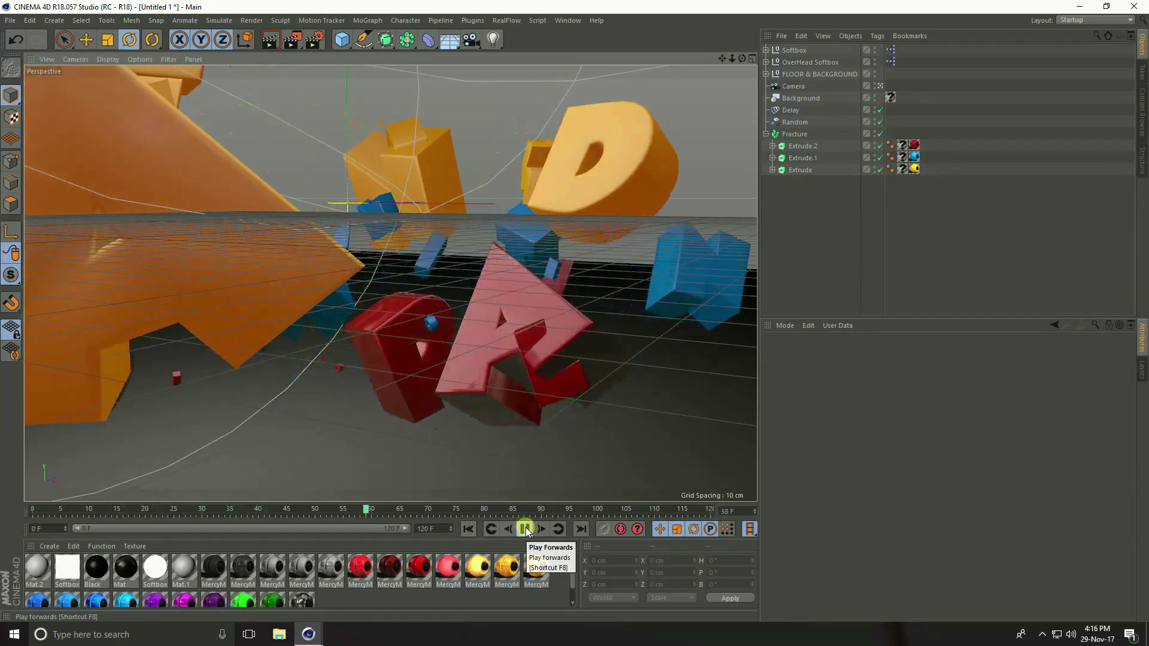
{"action": "left_click", "coordinate": [524, 530]}
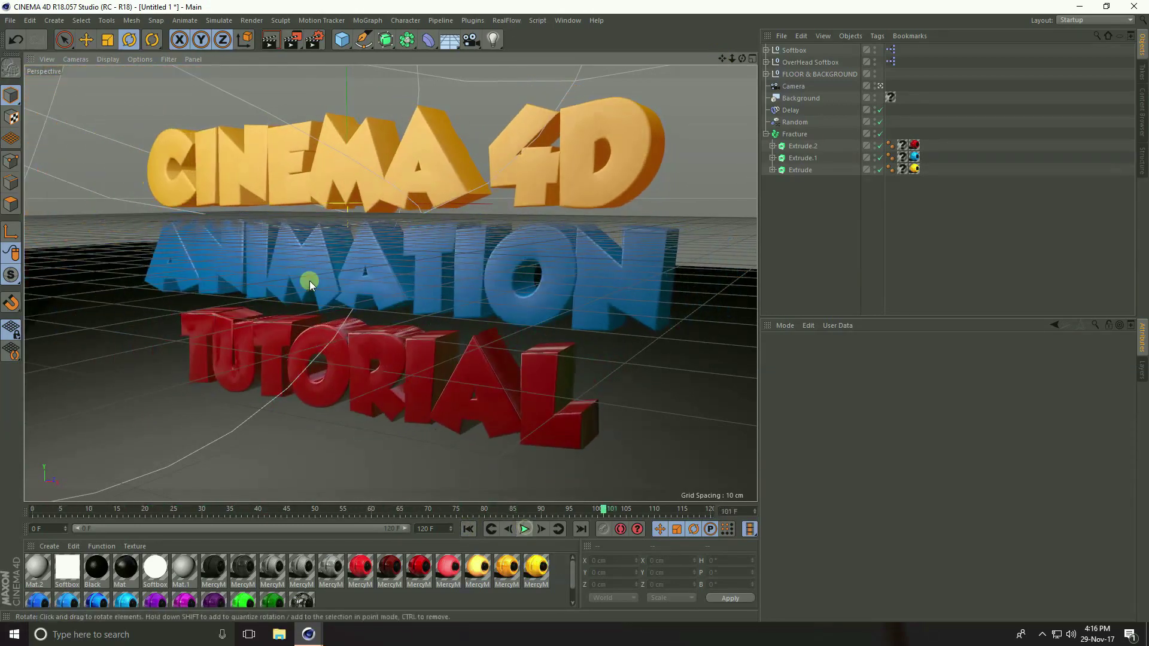
Render the animation to the Picture Viewer without saving to a file, and show the whole frame there
{"action": "scroll", "coordinate": [329, 277], "scroll_direction": "up", "scroll_amount": 3}
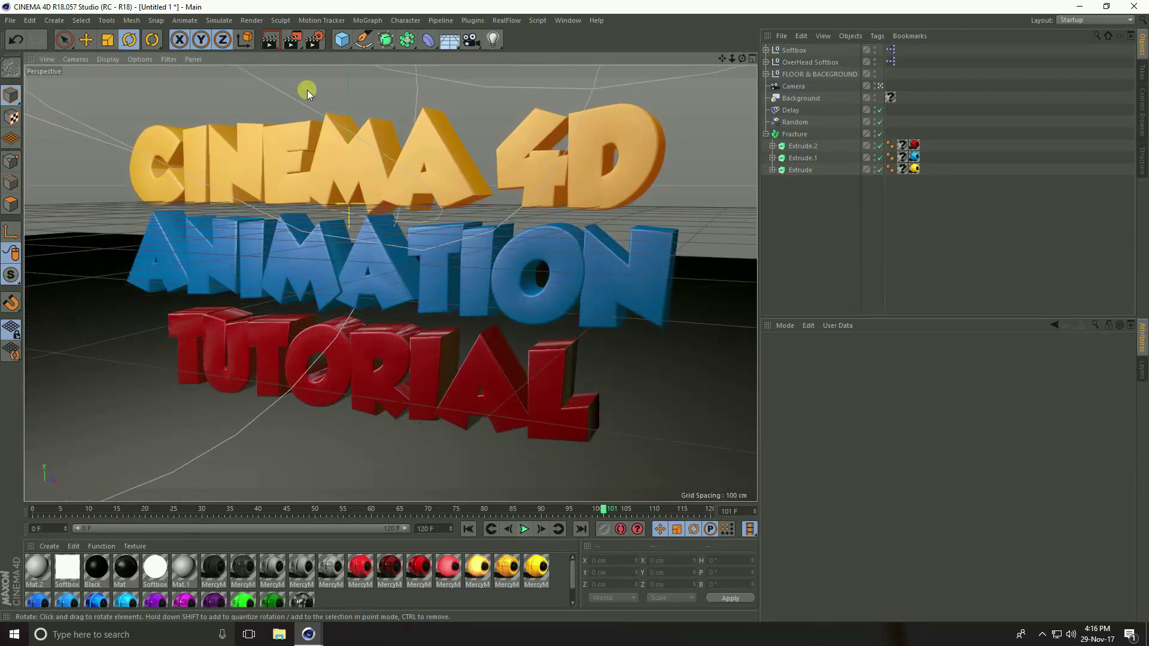
{"action": "left_click", "coordinate": [292, 39]}
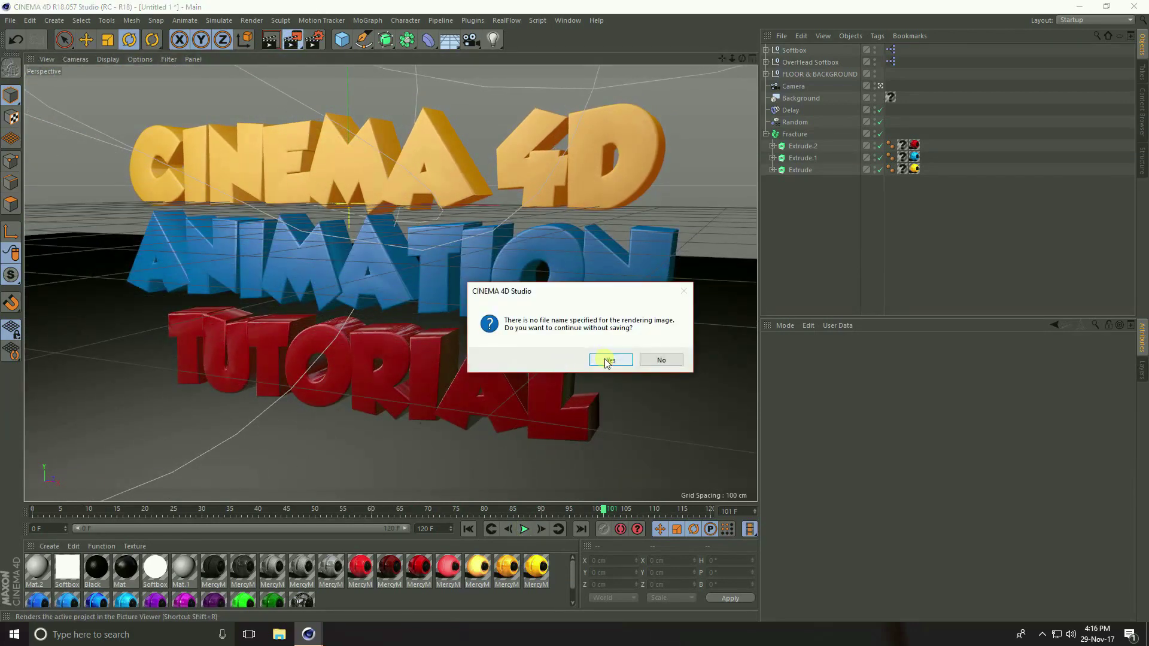
{"action": "left_click", "coordinate": [605, 360]}
{"action": "left_click", "coordinate": [379, 483]}
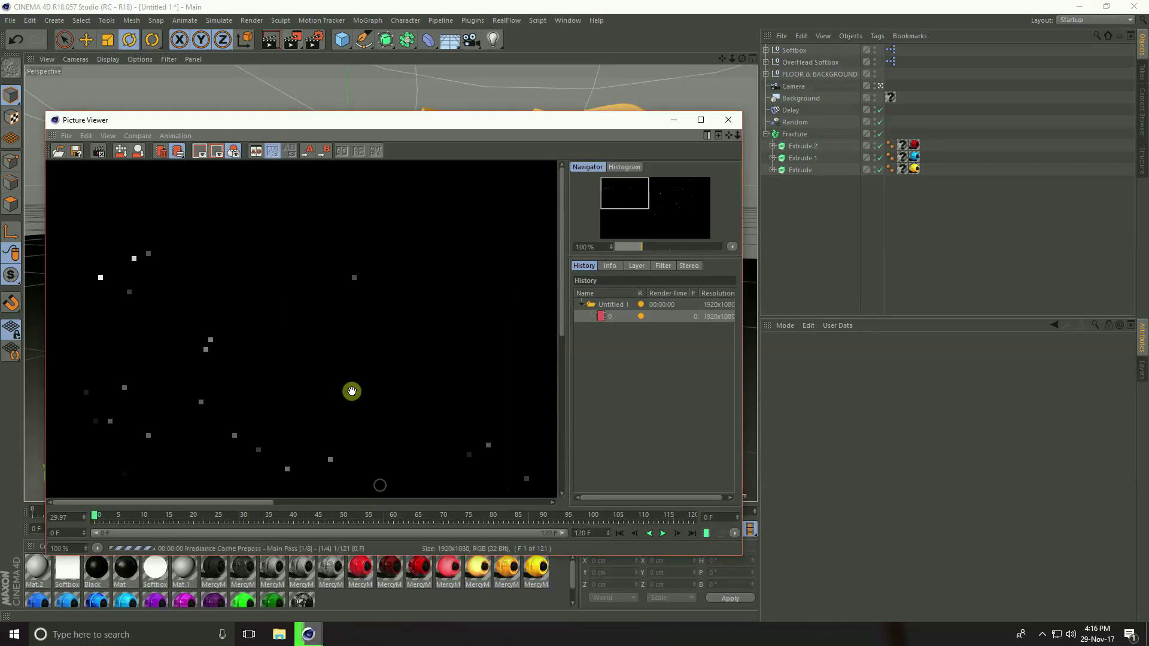
{"action": "scroll", "coordinate": [352, 392], "scroll_direction": "down", "scroll_amount": 5}
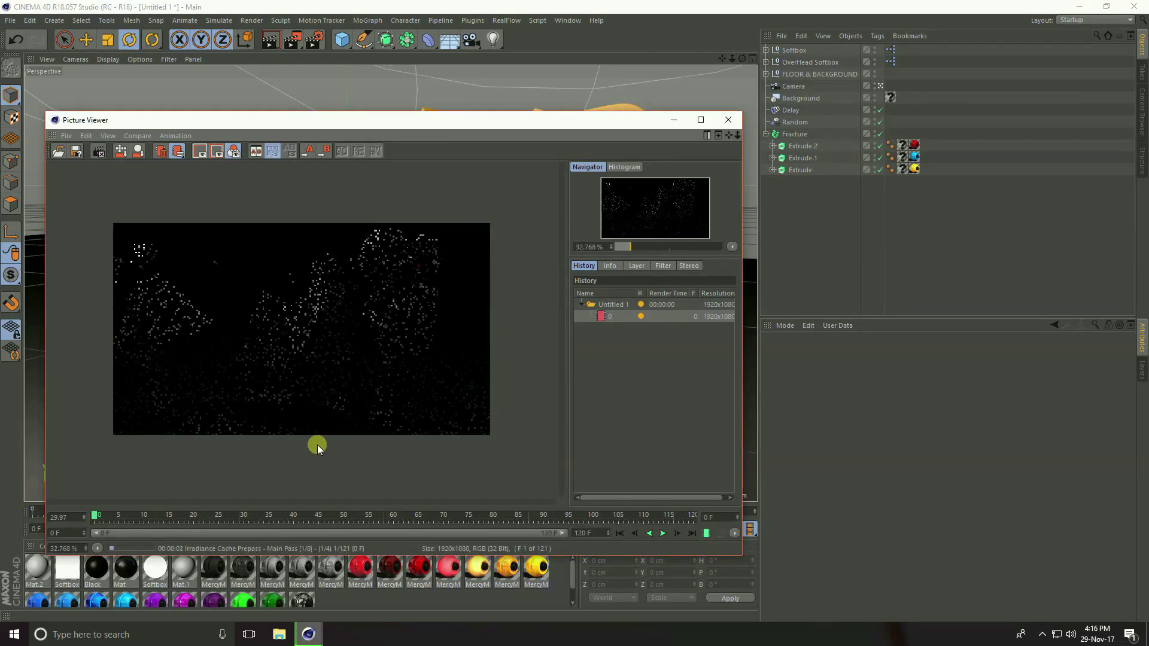